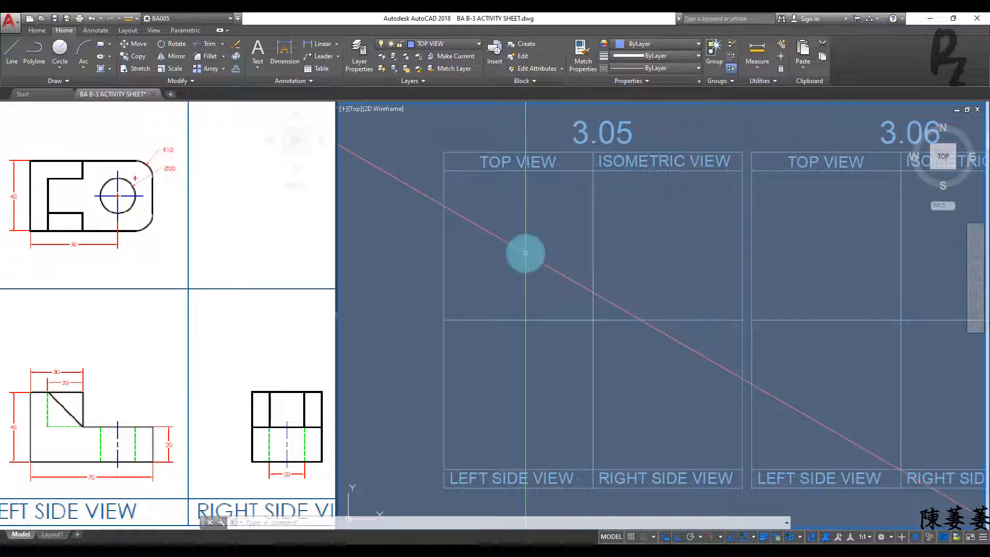
# Switch from isometric to orthographic drafting and draw a 70 by 40 rectangle in the TOP VIEW cell of 3.05
pyautogui.click(711, 536)
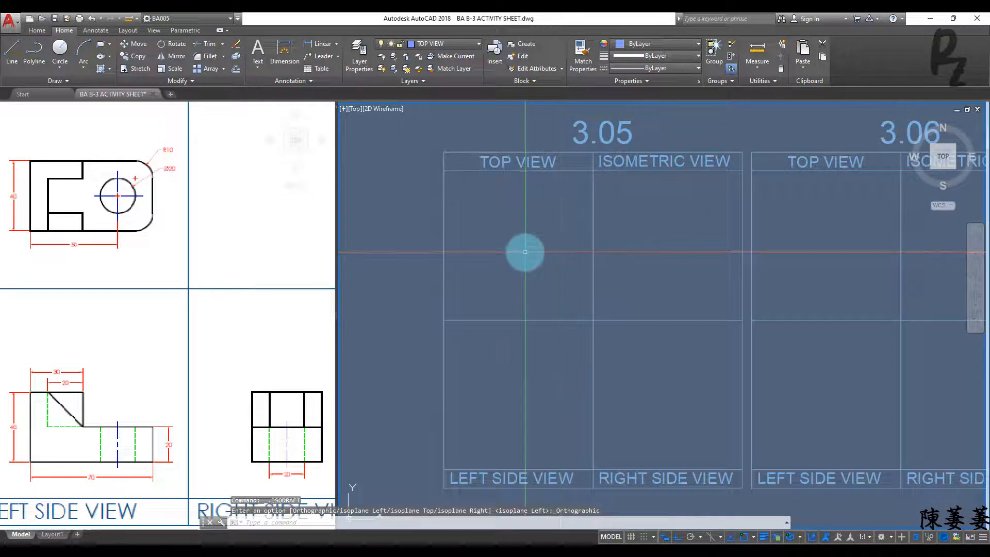
pyautogui.write('REC')
pyautogui.press('Return')
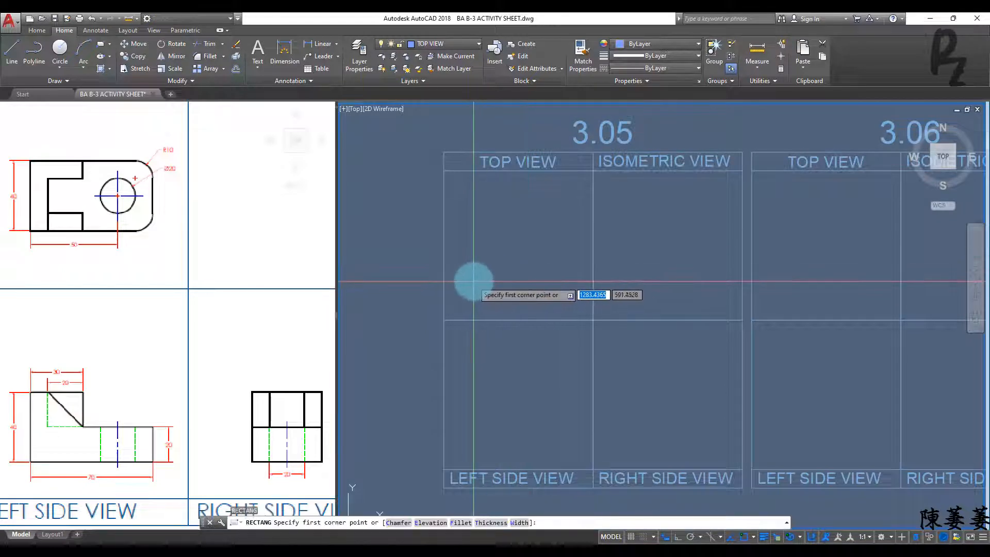
pyautogui.click(473, 281)
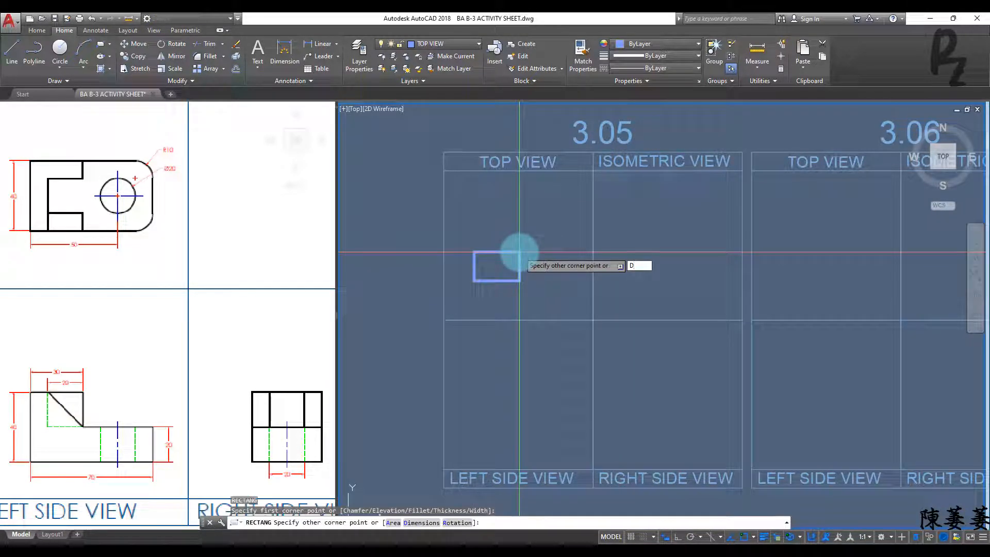
pyautogui.press('Return')
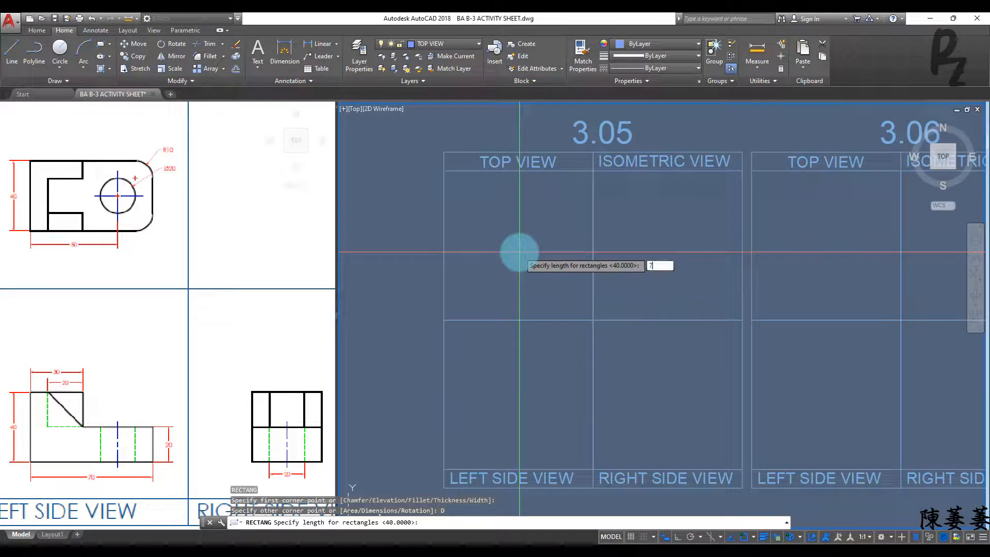
pyautogui.write('70')
pyautogui.press('Return')
pyautogui.write('4')
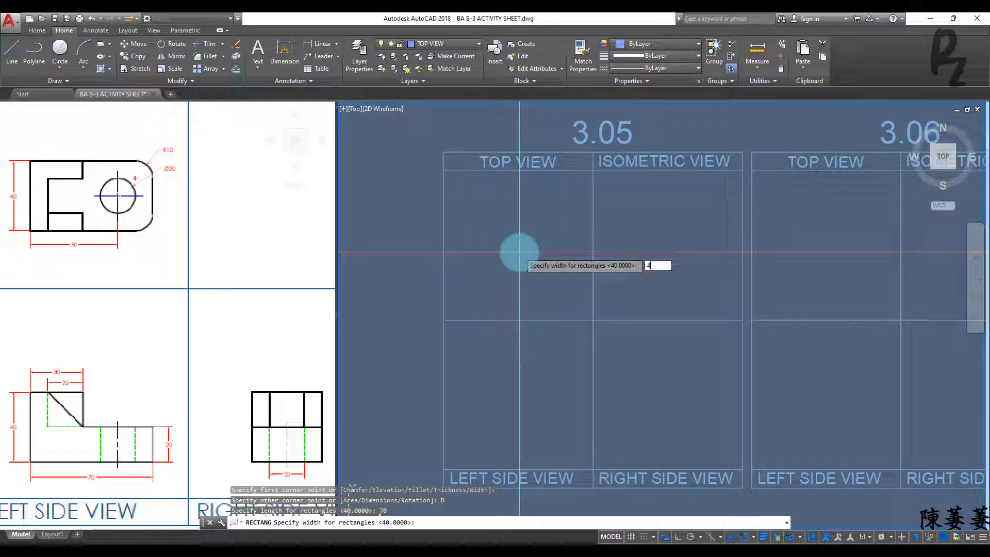
pyautogui.write('0')
pyautogui.press('Return')
pyautogui.click(519, 252)
pyautogui.press('Escape')
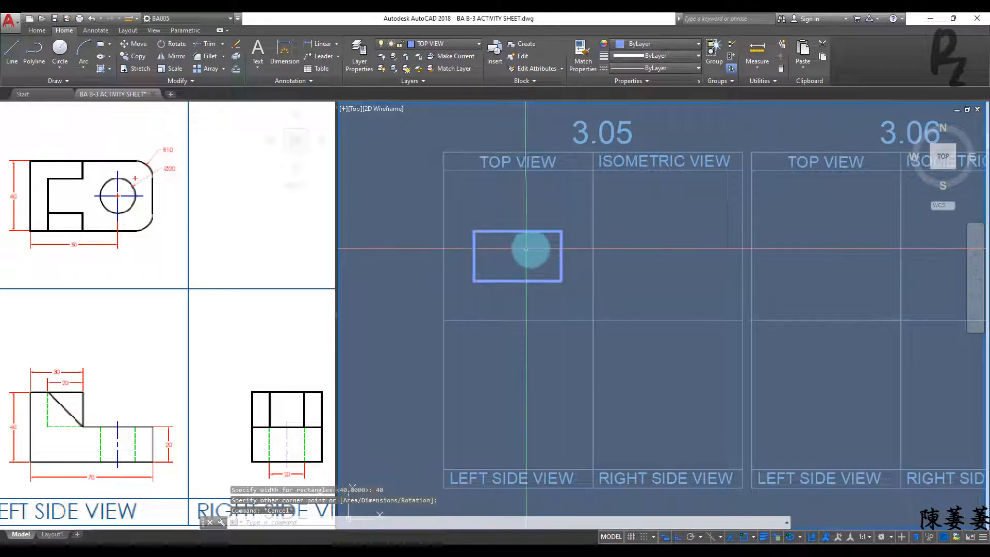
# Explode the top view rectangle into separate lines
pyautogui.click(530, 243)
pyautogui.click(508, 216)
pyautogui.press('x')
pyautogui.press('Return')
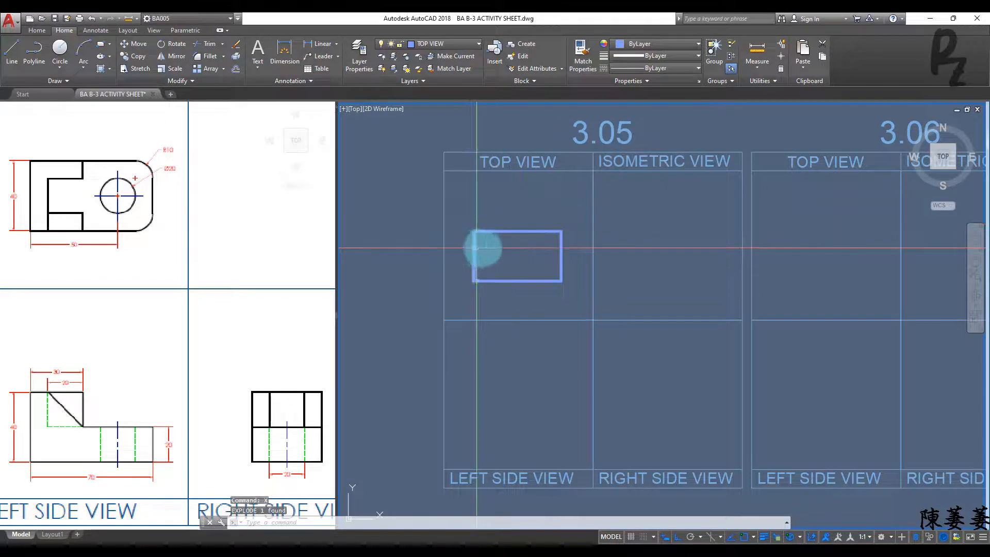
pyautogui.press('Escape')
pyautogui.press('Escape')
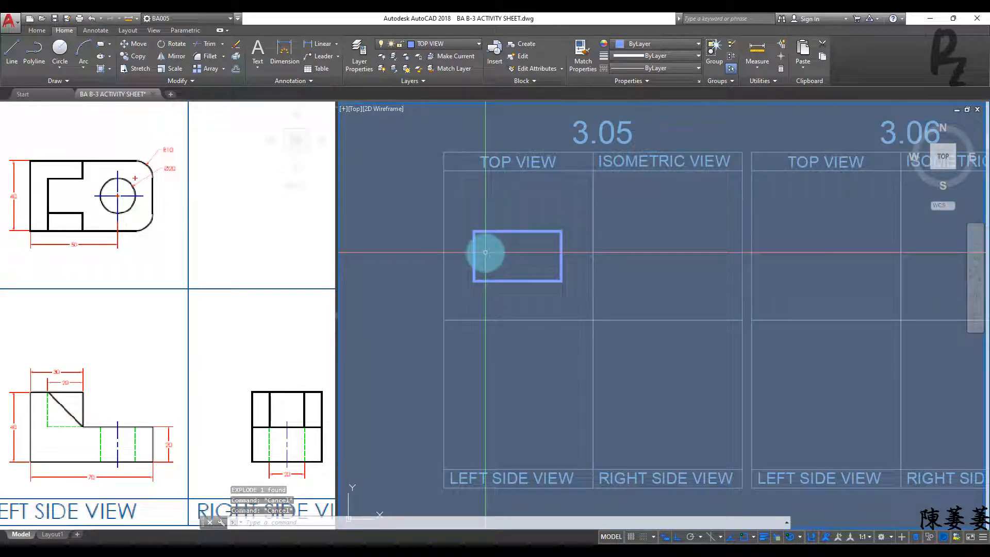
# Offset the rectangle's left edge inward by 10 and again by 50
pyautogui.click(485, 252)
pyautogui.click(464, 244)
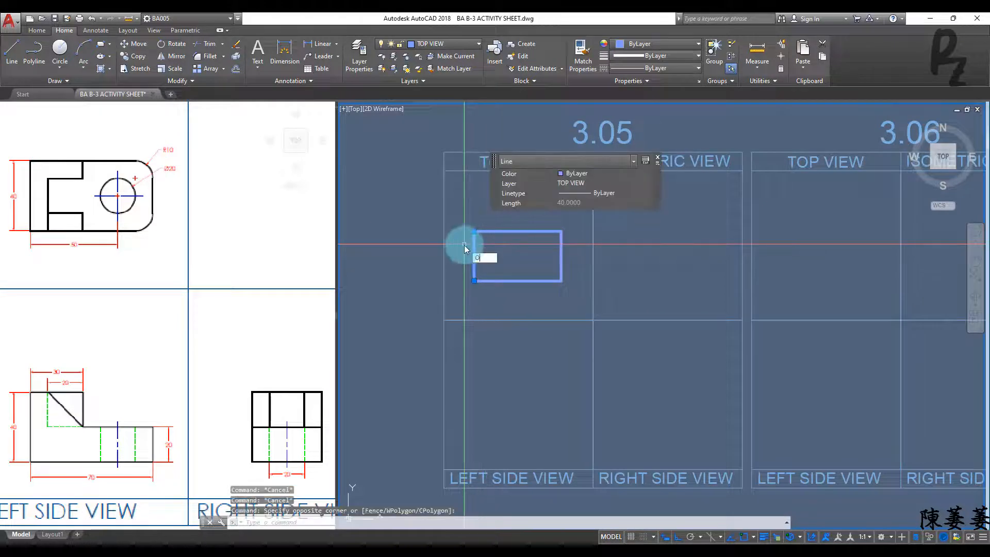
pyautogui.press('Return')
pyautogui.write('t')
pyautogui.press('Return')
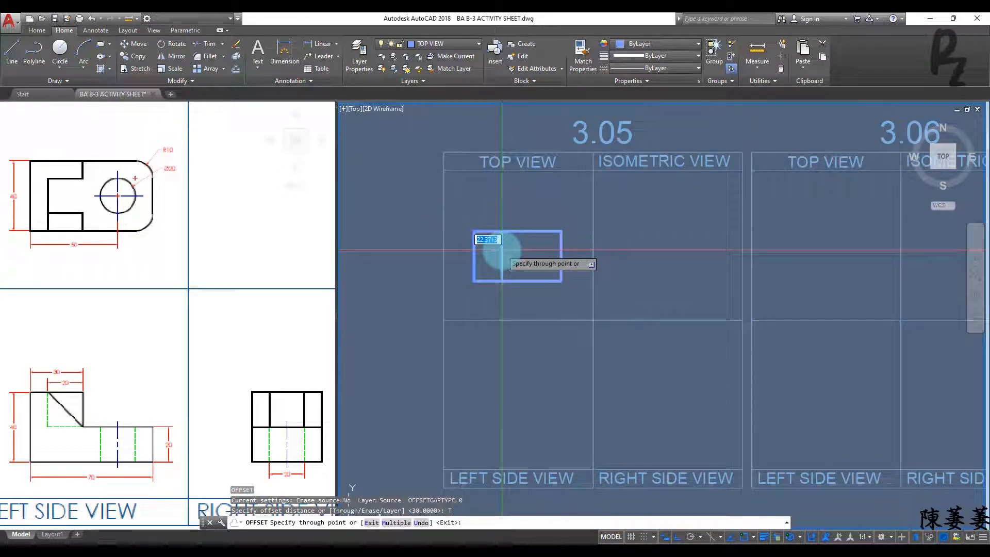
pyautogui.write('10')
pyautogui.press('Return')
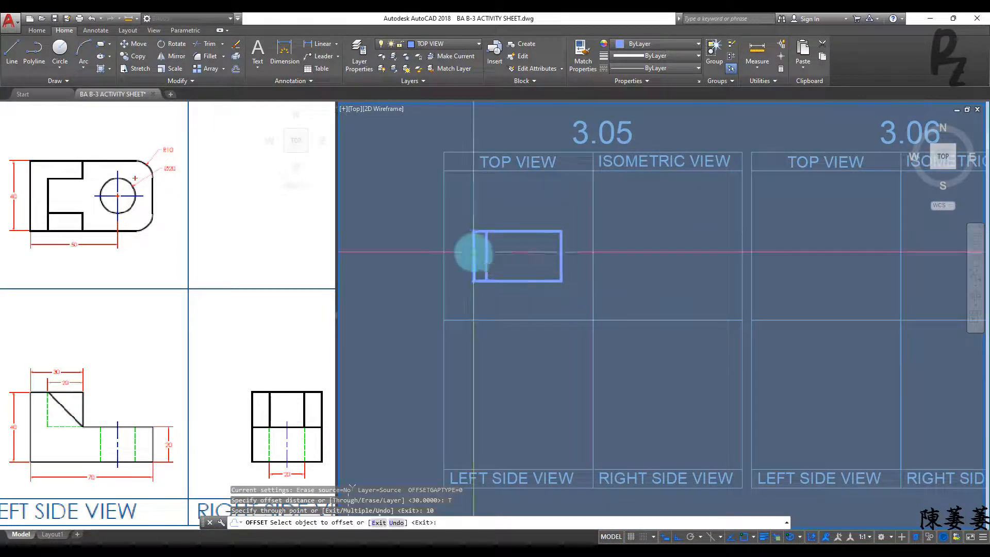
pyautogui.click(557, 252)
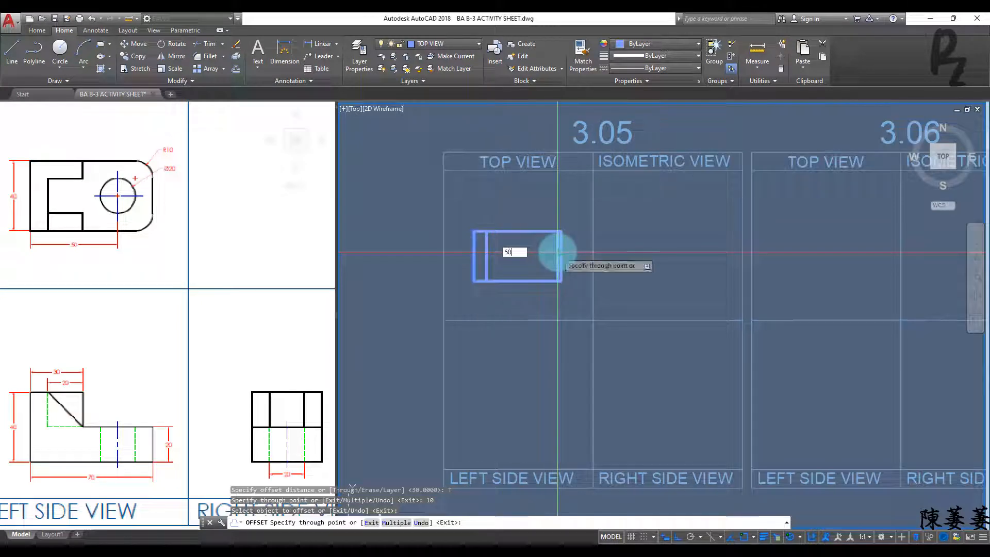
pyautogui.write('50')
pyautogui.press('Return')
pyautogui.press('Escape')
pyautogui.press('Escape')
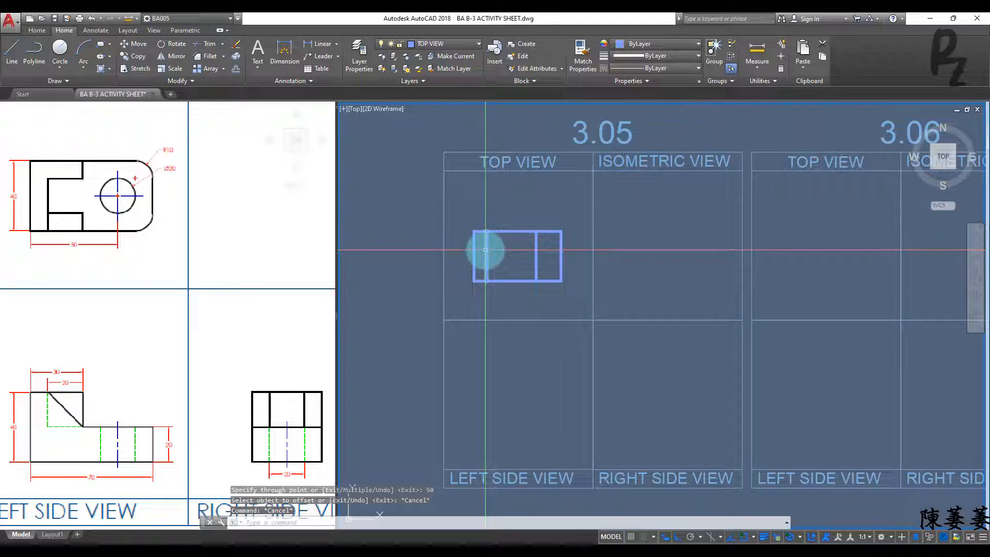
# Offset the rectangle's top and bottom edges inward by 10
pyautogui.press('Return')
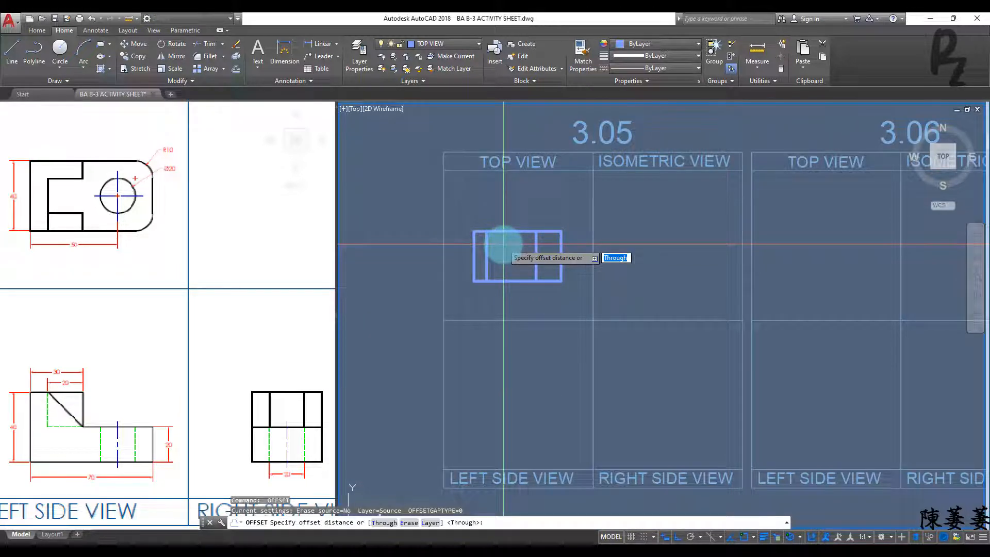
pyautogui.press('Return')
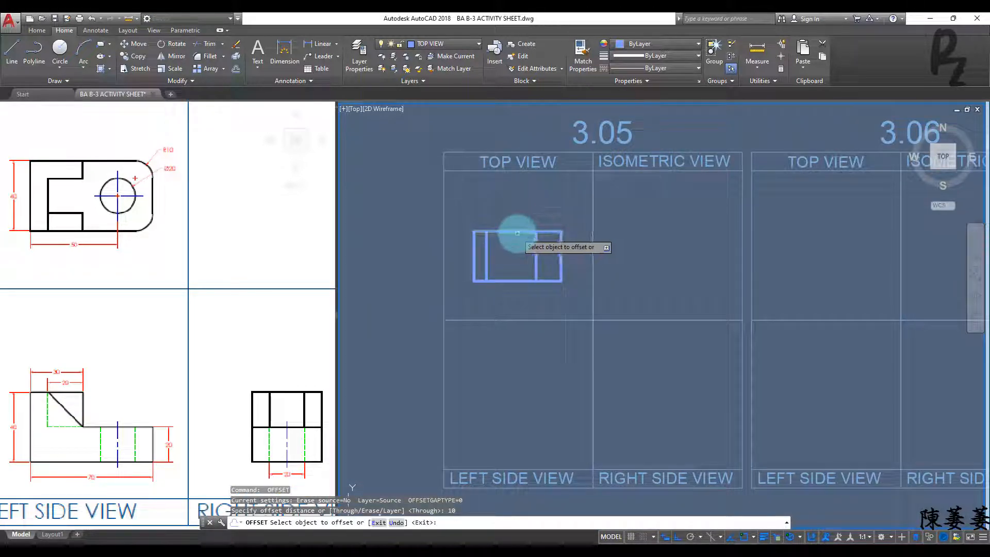
pyautogui.click(516, 231)
pyautogui.click(513, 258)
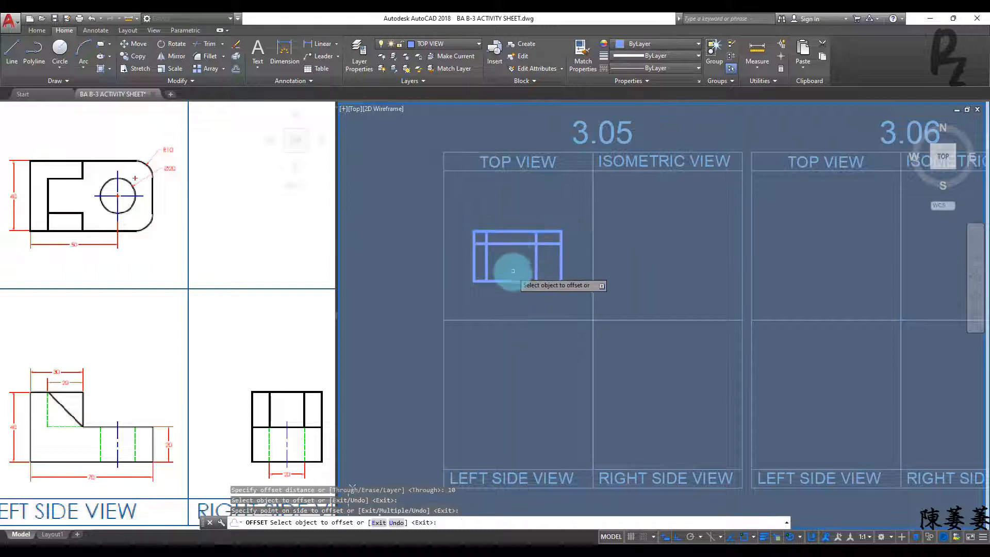
pyautogui.click(506, 281)
pyautogui.click(512, 258)
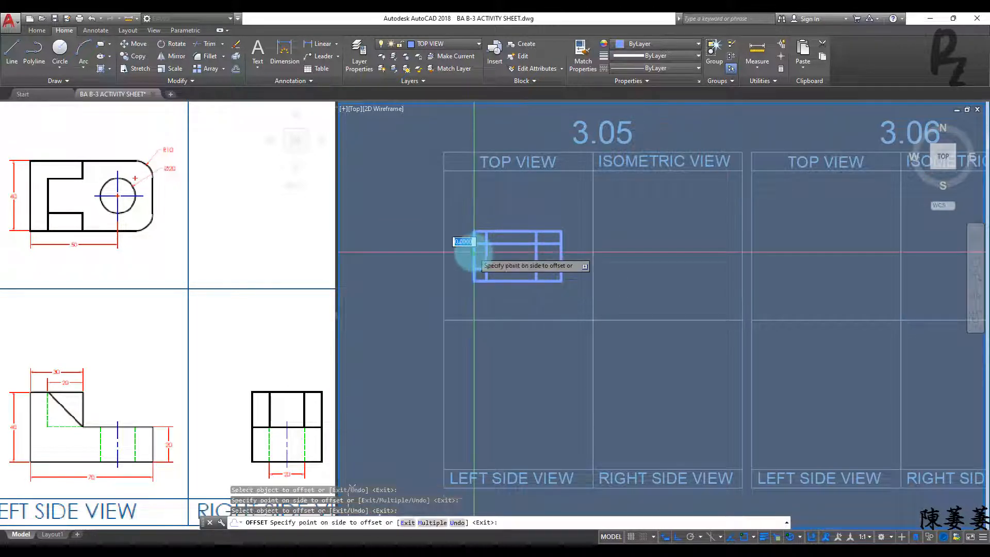
pyautogui.press('Escape')
# Offset the rectangle's left edge inward by 30
pyautogui.press('Return')
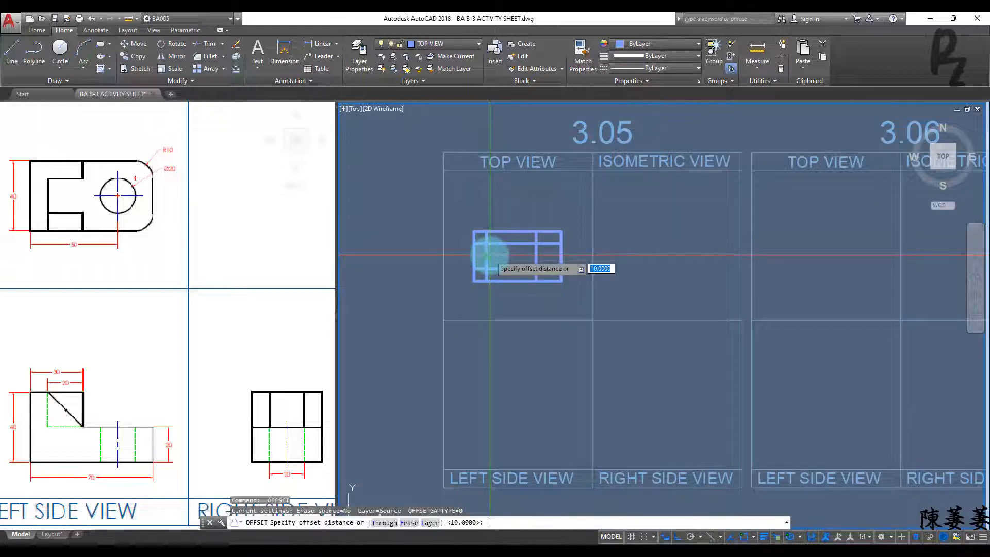
pyautogui.write('30')
pyautogui.press('Return')
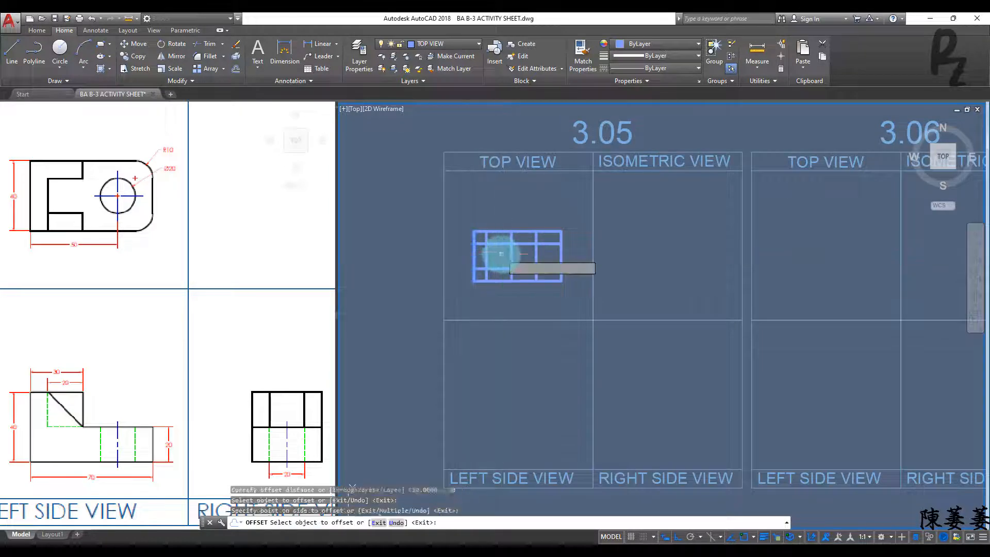
pyautogui.press('Escape')
pyautogui.press('Escape')
# Trim the crossing offset lines so that only the C-shaped notch outline remains in the left part of the top view
pyautogui.scroll(2, 519, 251)
pyautogui.write('Tr')
pyautogui.press('Return')
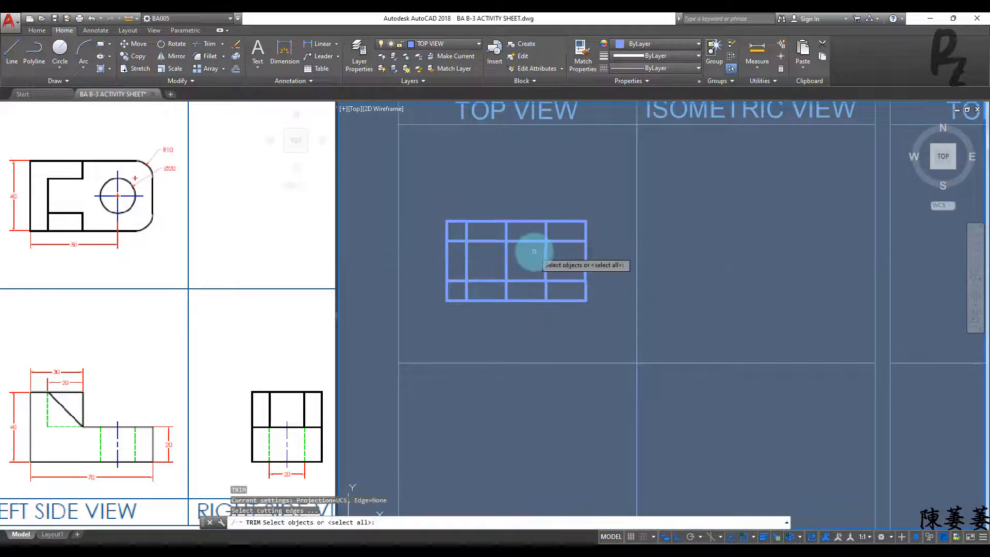
pyautogui.press('Return')
pyautogui.click(527, 250)
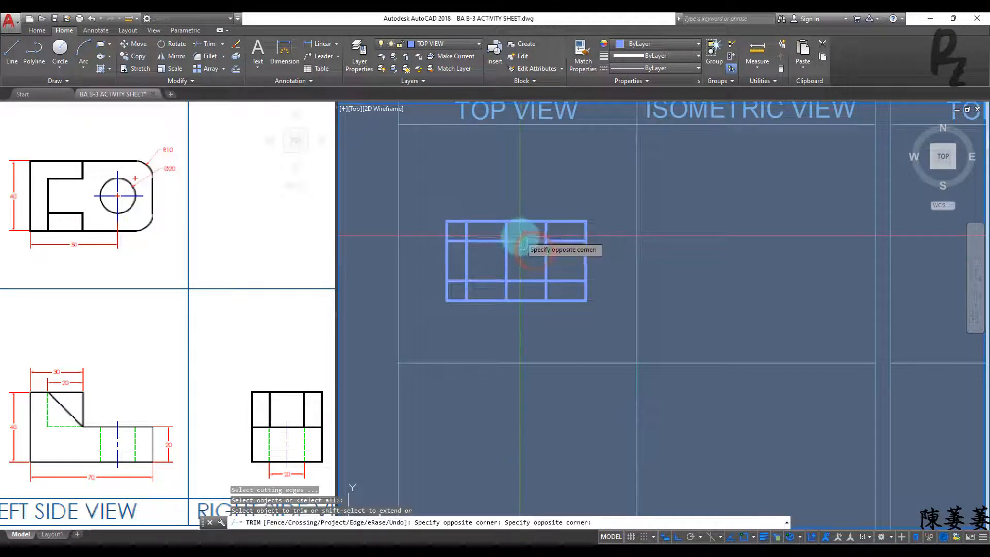
pyautogui.click(519, 237)
pyautogui.click(517, 258)
pyautogui.click(494, 254)
pyautogui.click(515, 279)
pyautogui.click(521, 287)
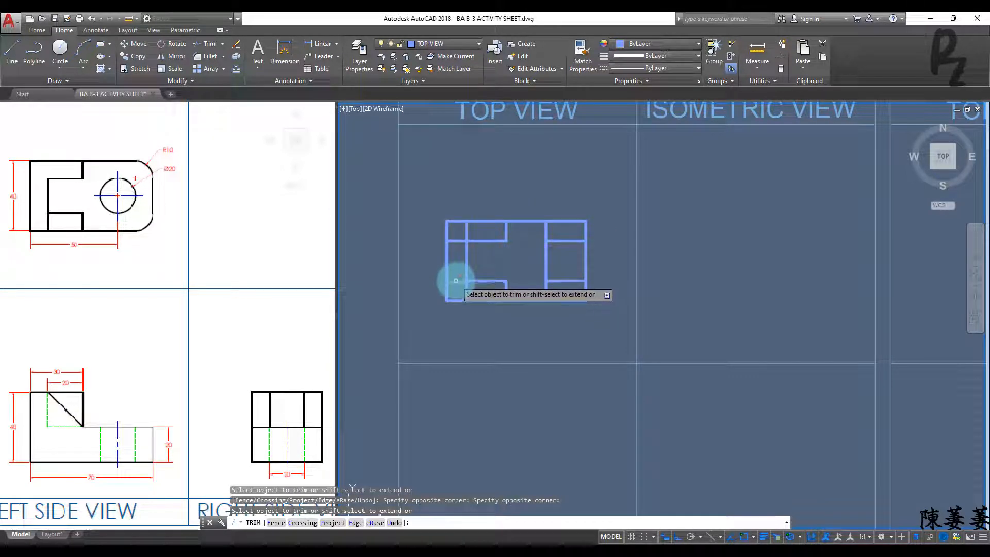
pyautogui.click(465, 231)
pyautogui.click(544, 257)
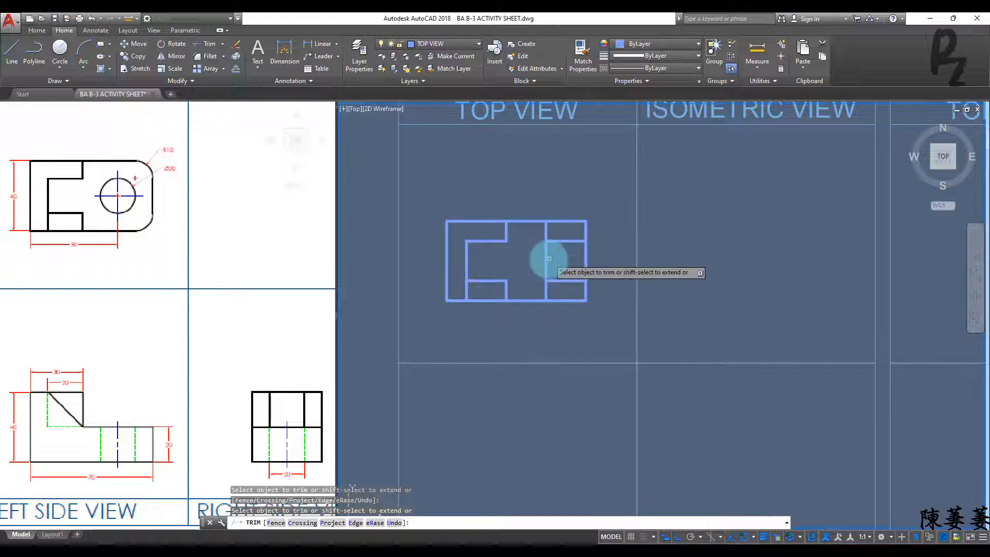
pyautogui.press('Escape')
pyautogui.press('Escape')
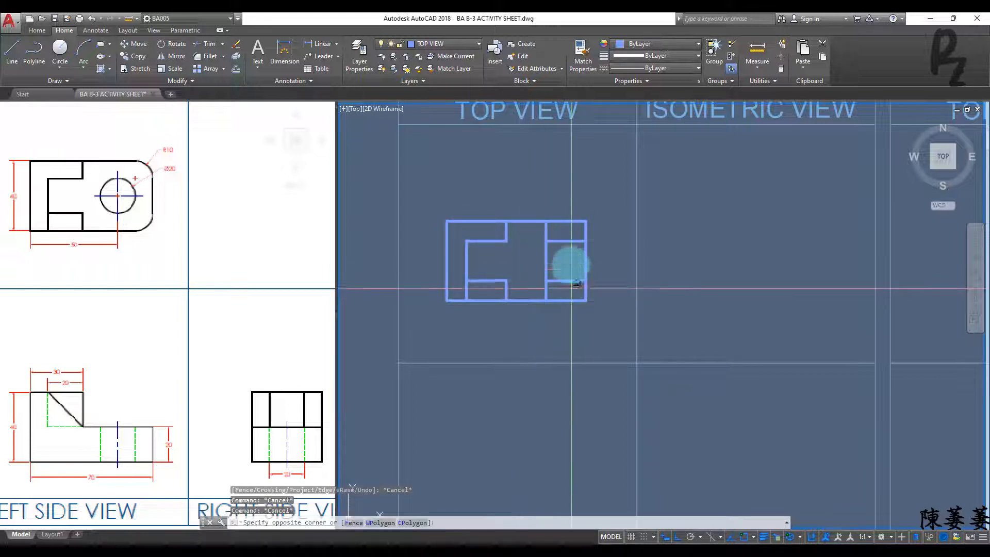
# Erase the two leftover short horizontal lines at the right end of the top view
pyautogui.click(571, 288)
pyautogui.click(567, 226)
pyautogui.write('e')
pyautogui.press('Return')
# Draw a circle of diameter 20 centred on the midpoint of the vertical line 50 from the left edge
pyautogui.moveTo(540, 266); pyautogui.dragTo(548, 237, button='middle')
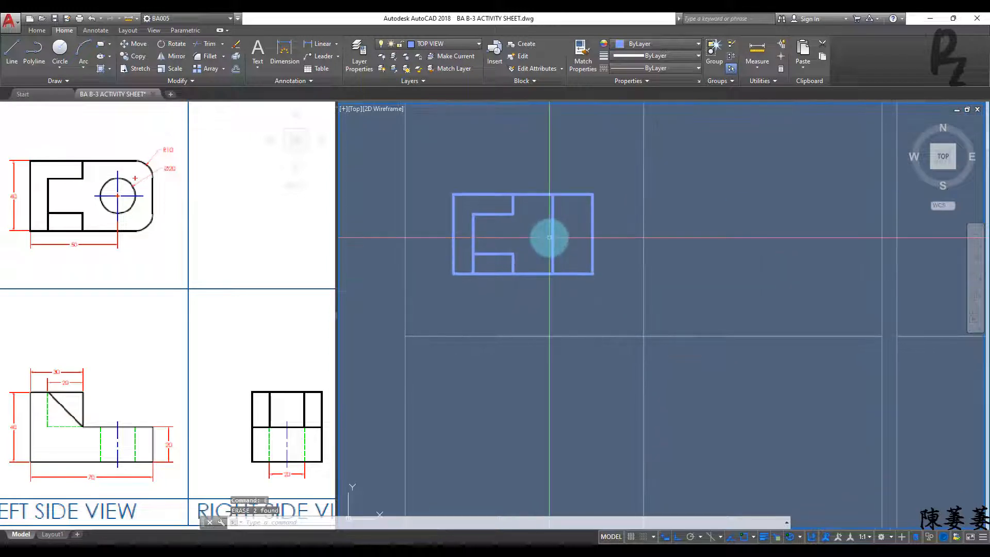
pyautogui.press('Return')
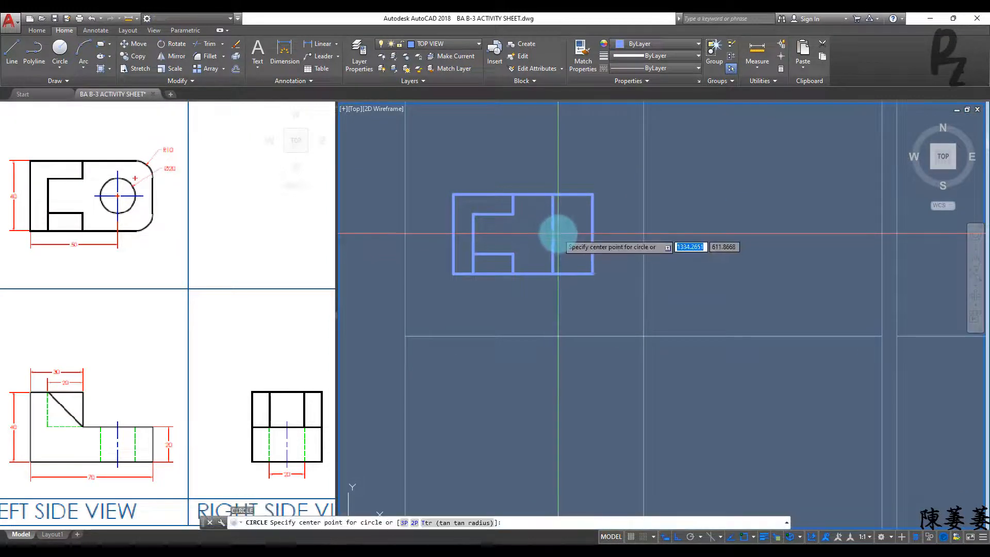
pyautogui.click(552, 234)
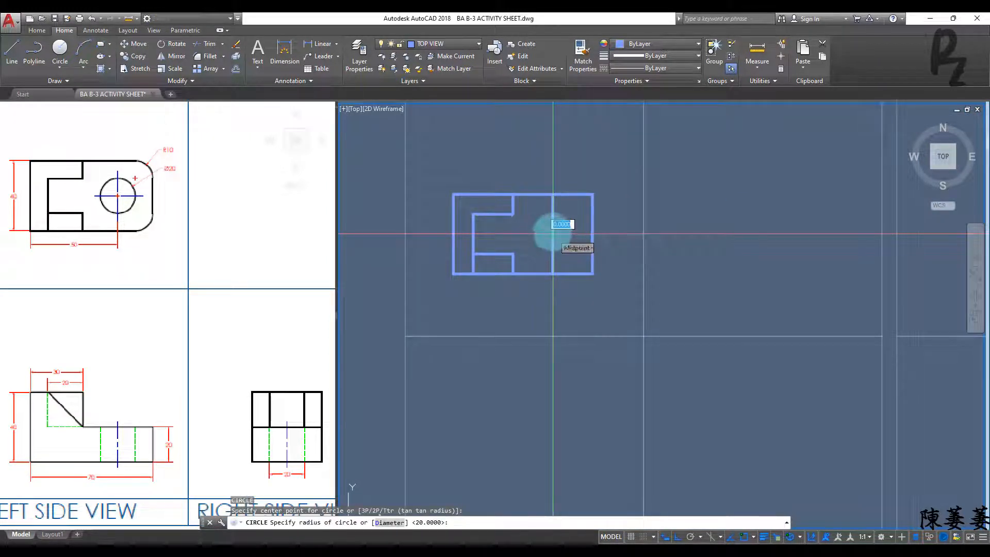
pyautogui.write('10')
pyautogui.press('Return')
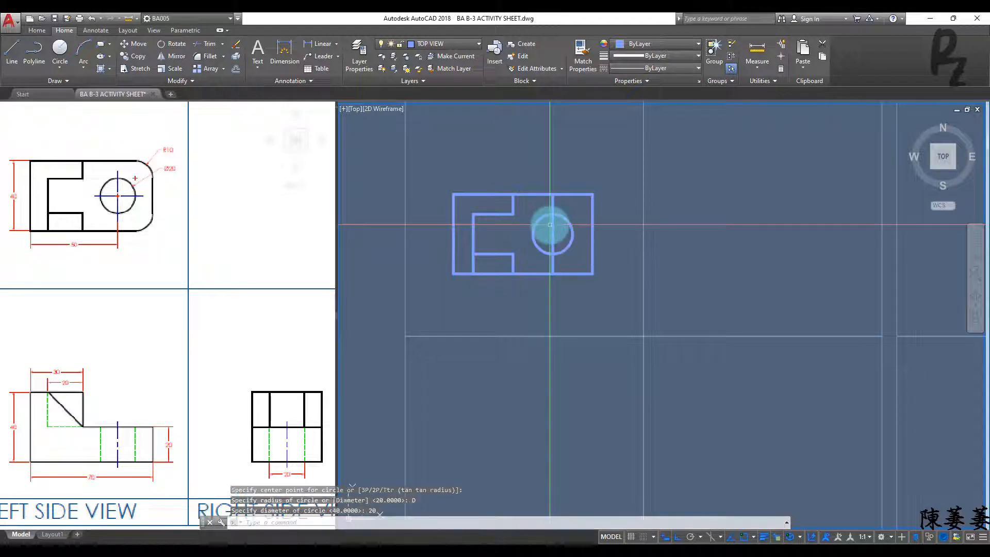
pyautogui.press('Escape')
pyautogui.press('Escape')
pyautogui.press('Escape')
# Fillet the top view's upper and lower right corners with radius 10, using the Multiple option
pyautogui.write('f')
pyautogui.press('Return')
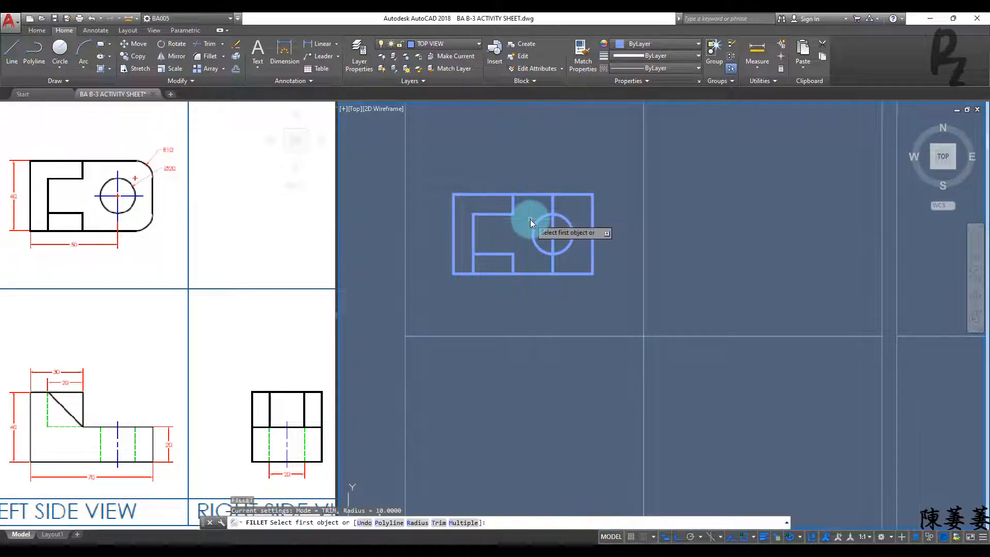
pyautogui.write('r')
pyautogui.press('Return')
pyautogui.write('10')
pyautogui.press('Return')
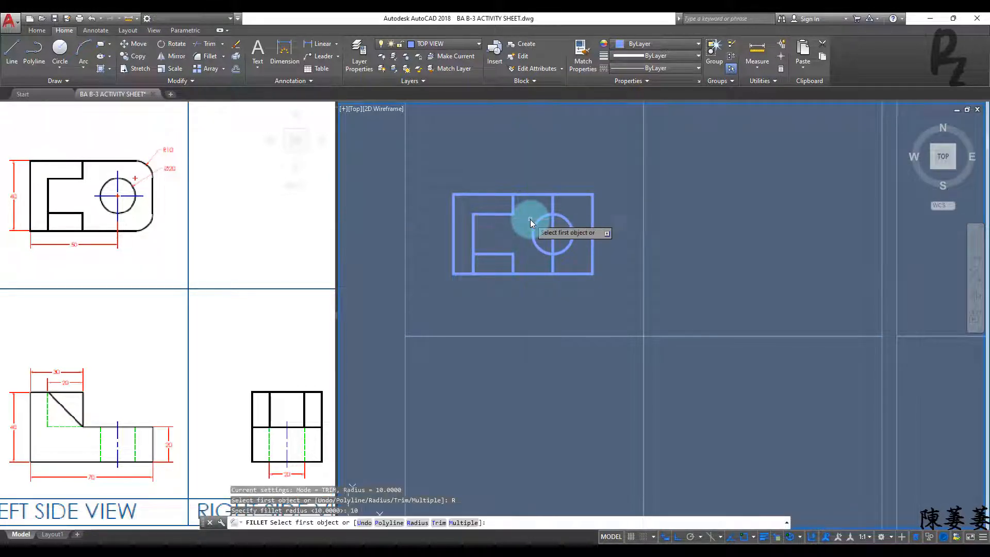
pyautogui.write('m')
pyautogui.press('Return')
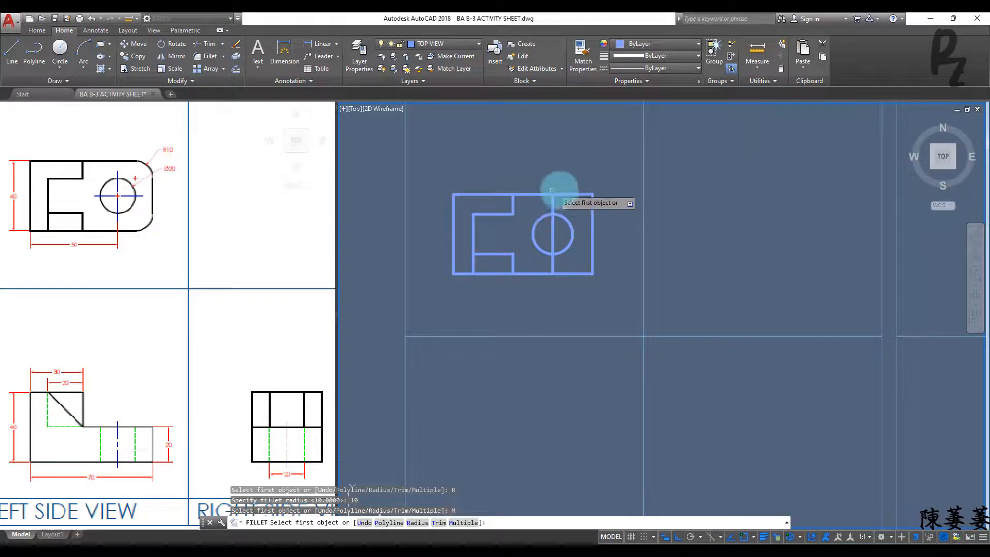
pyautogui.click(578, 195)
pyautogui.click(591, 202)
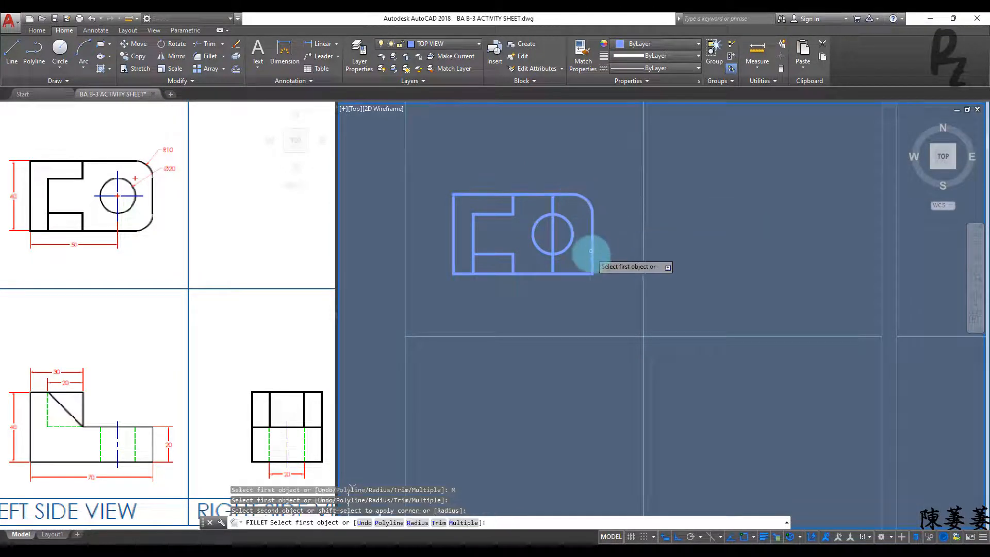
pyautogui.click(592, 261)
pyautogui.click(580, 274)
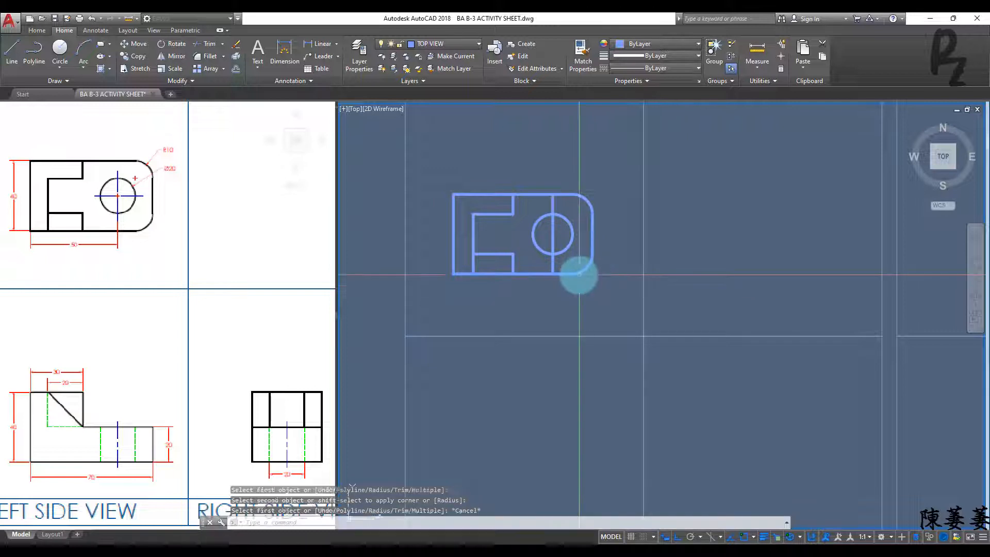
pyautogui.press('Escape')
pyautogui.press('Escape')
pyautogui.press('Escape')
# Make LEFT SIDE VIEW the current layer and draw a vertical line from the top view's lower left corner down into the left side view cell
pyautogui.moveTo(513, 234); pyautogui.dragTo(560, 205, button='middle')
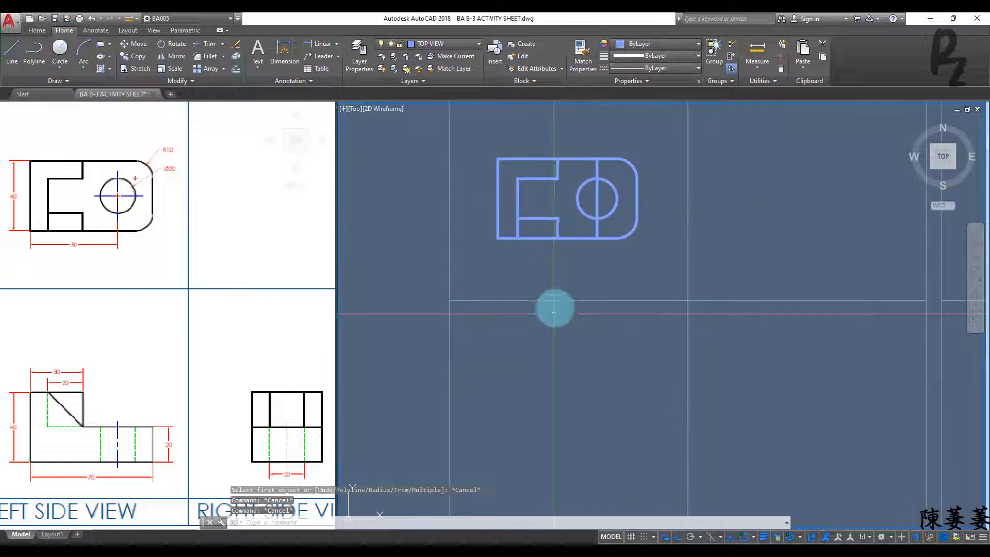
pyautogui.moveTo(552, 304); pyautogui.dragTo(541, 255, button='middle')
pyautogui.click(434, 43)
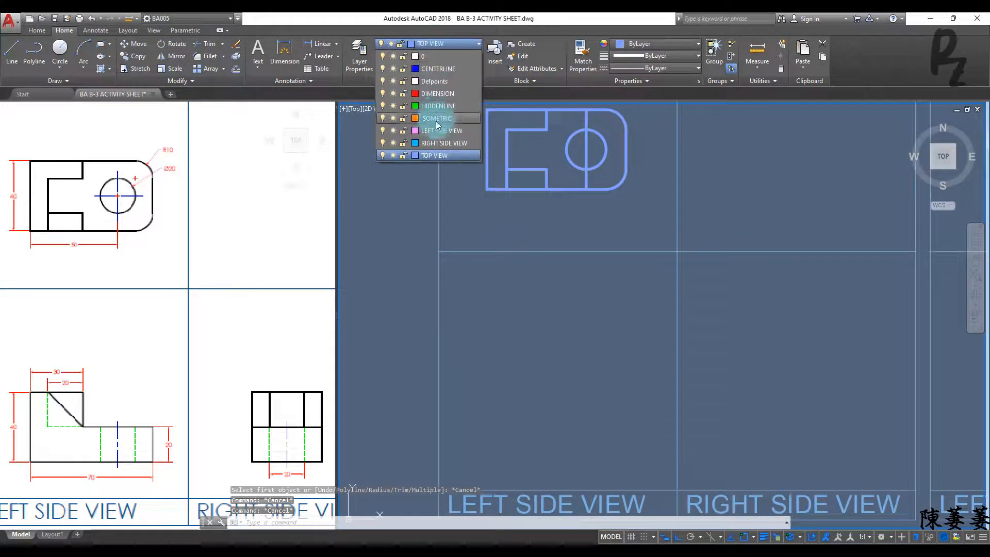
pyautogui.click(442, 126)
pyautogui.write('l')
pyautogui.press('Return')
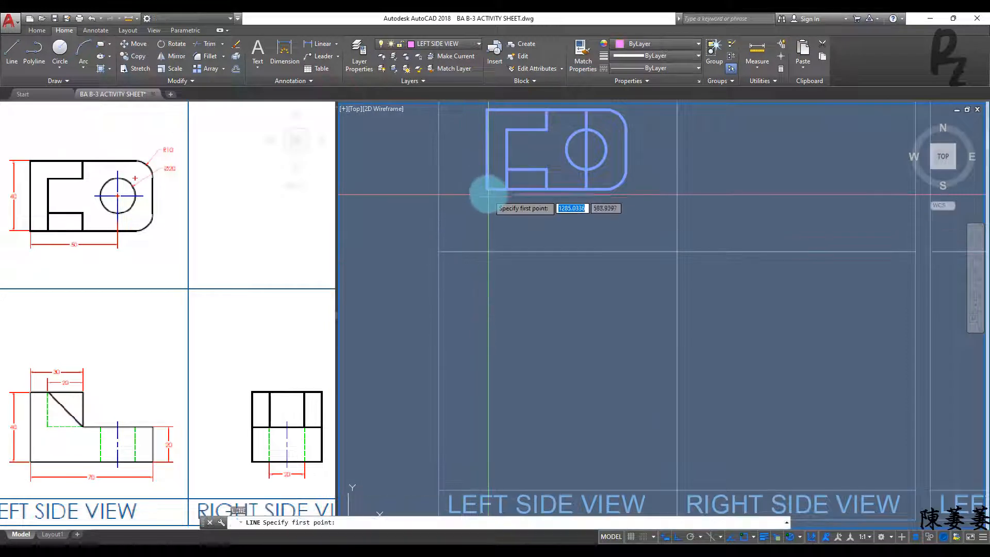
pyautogui.click(487, 190)
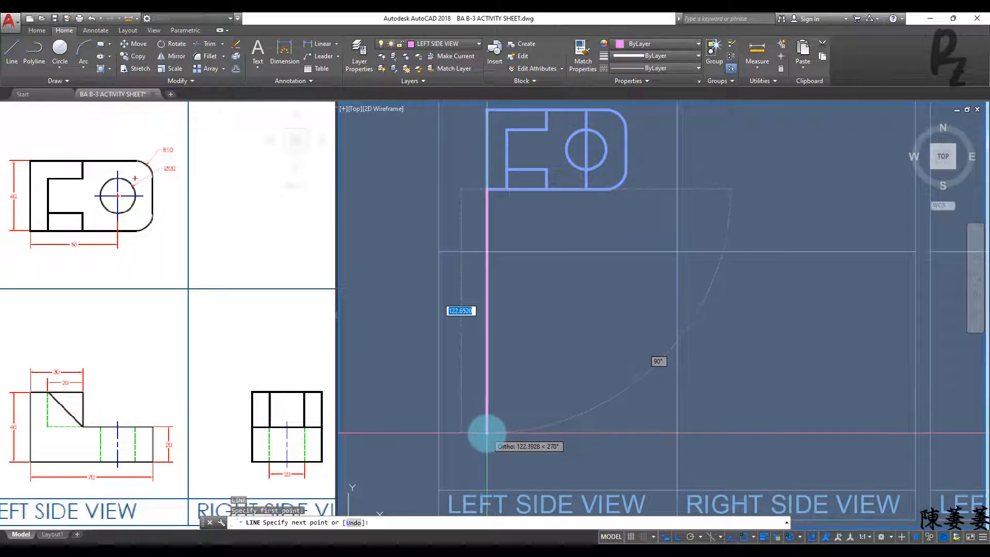
pyautogui.click(487, 437)
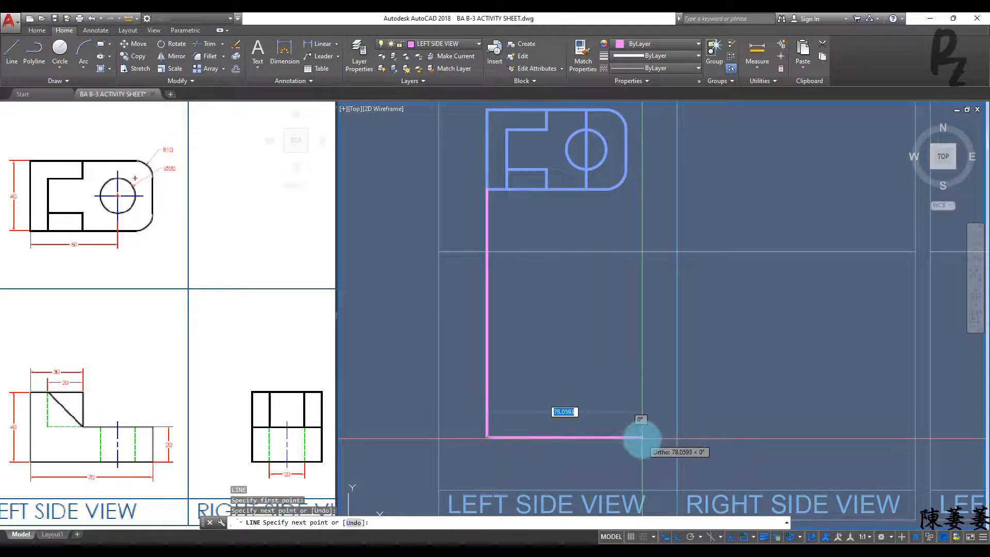
# Continue the line 70 to the right, 20 up and horizontally back to the vertical line, forming the base of the left side view
pyautogui.write('70')
pyautogui.press('Return')
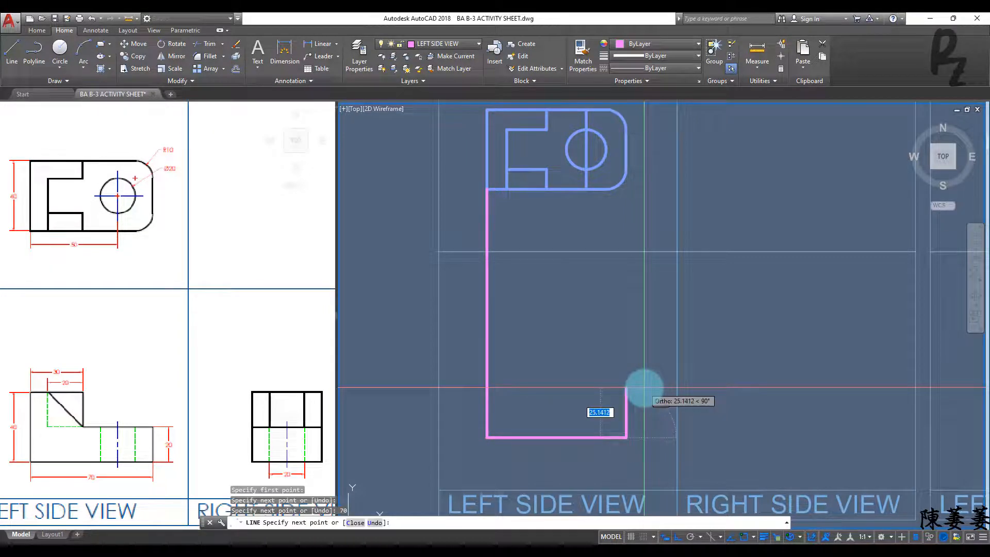
pyautogui.write('20')
pyautogui.press('Return')
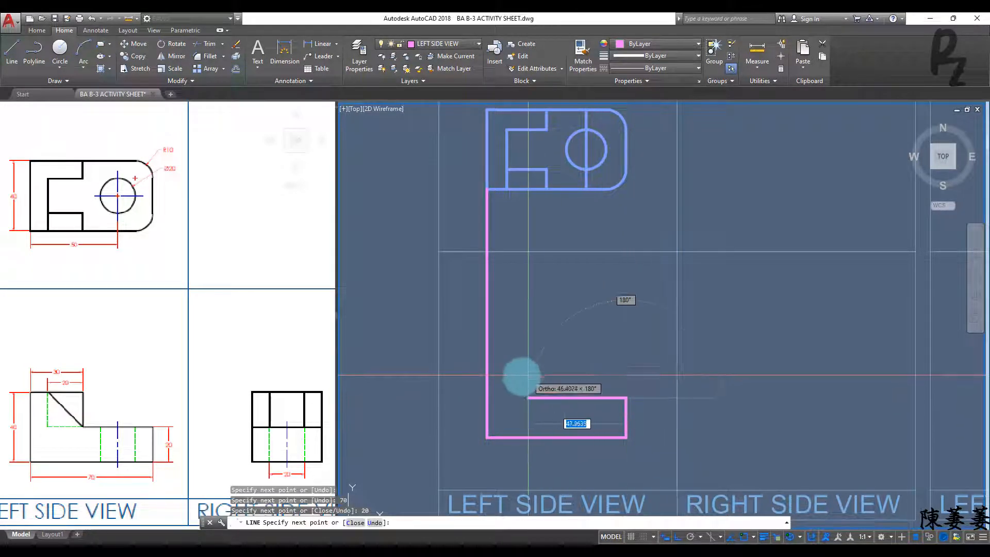
pyautogui.click(487, 397)
pyautogui.press('Return')
# Draw the upper block with lines 40 up from the base's lower left corner, 30 to the right and down to the base's upper edge
pyautogui.press('Return')
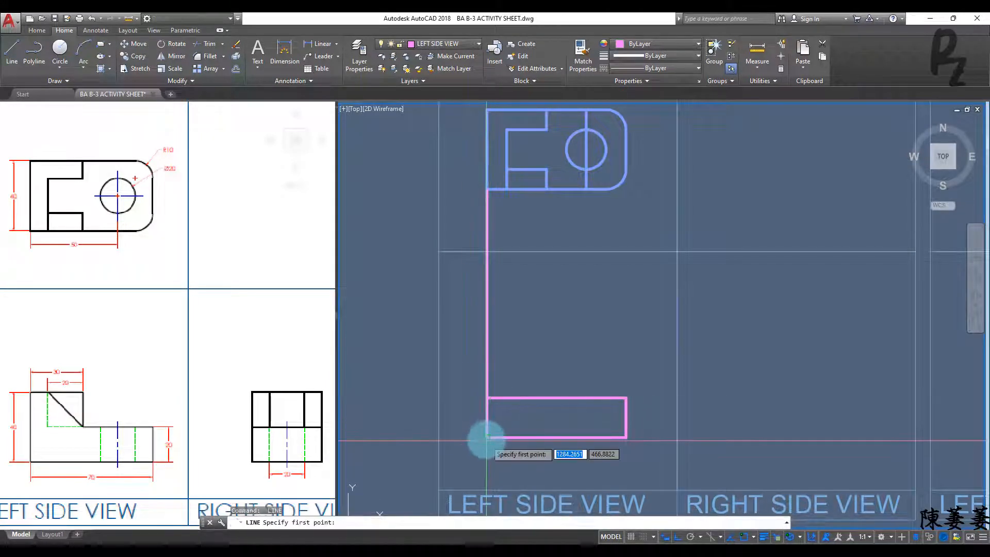
pyautogui.click(487, 437)
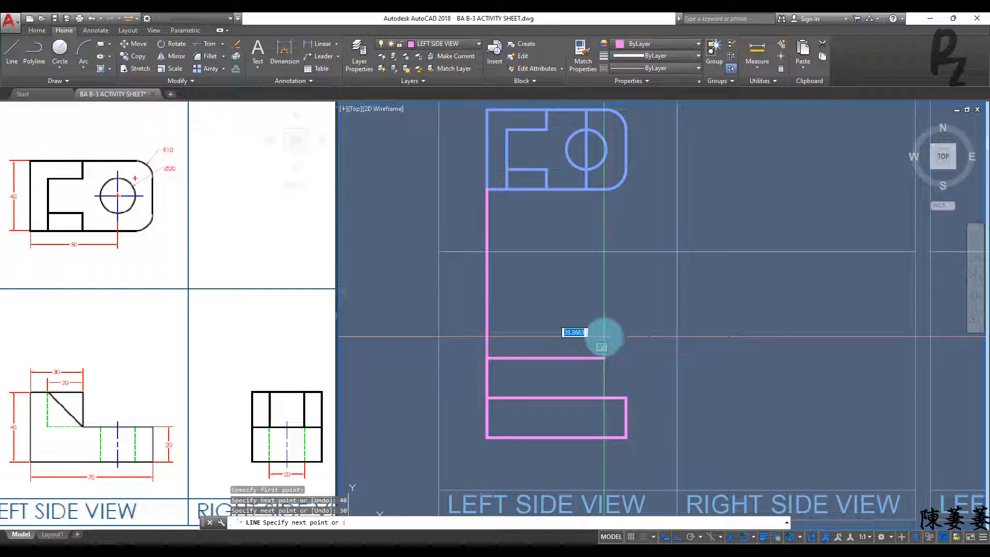
pyautogui.write('30')
pyautogui.press('Return')
pyautogui.click(545, 397)
pyautogui.press('Escape')
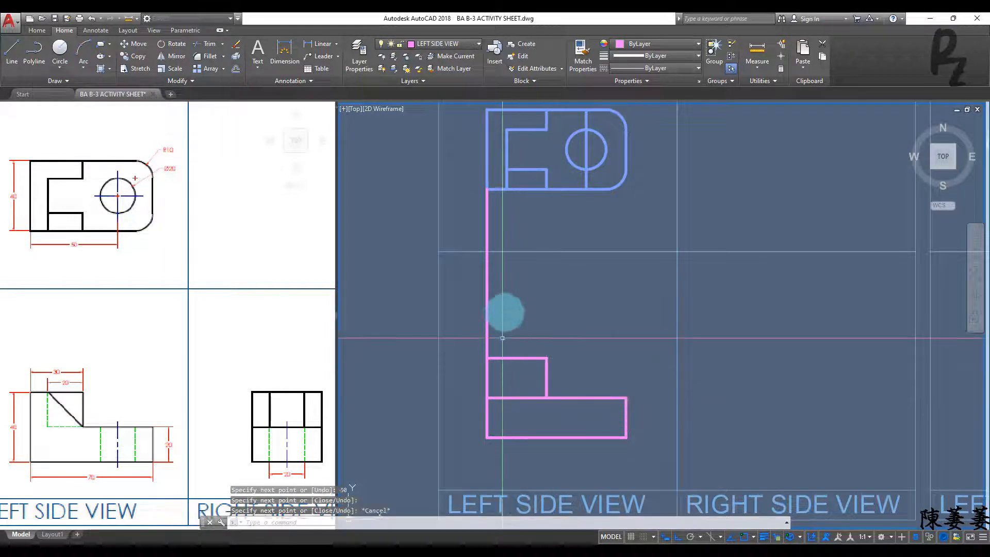
# Erase the long vertical projection line between the top view and the left side view
pyautogui.click(486, 304)
pyautogui.write('E')
pyautogui.press('Return')
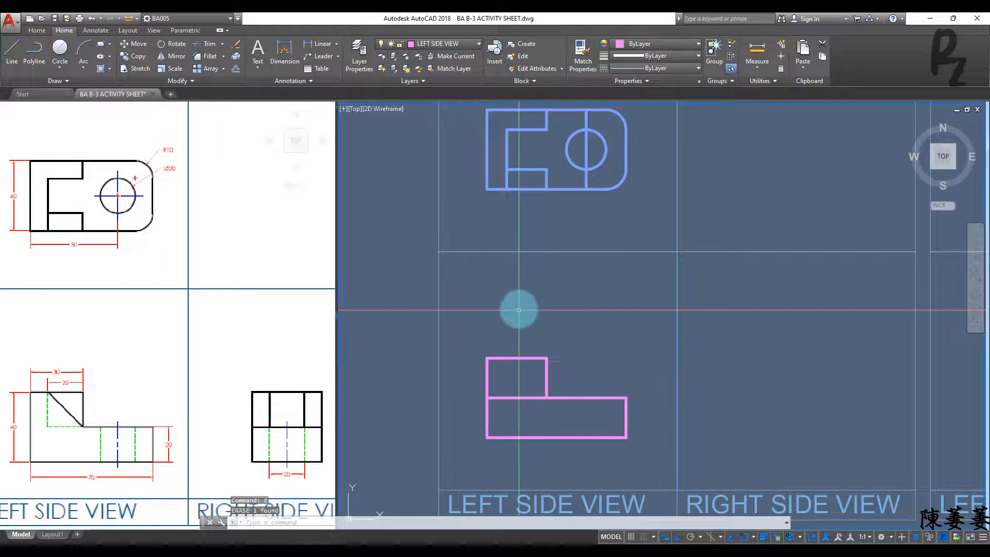
pyautogui.moveTo(519, 310); pyautogui.dragTo(522, 297, button='middle')
pyautogui.write('KNURL')
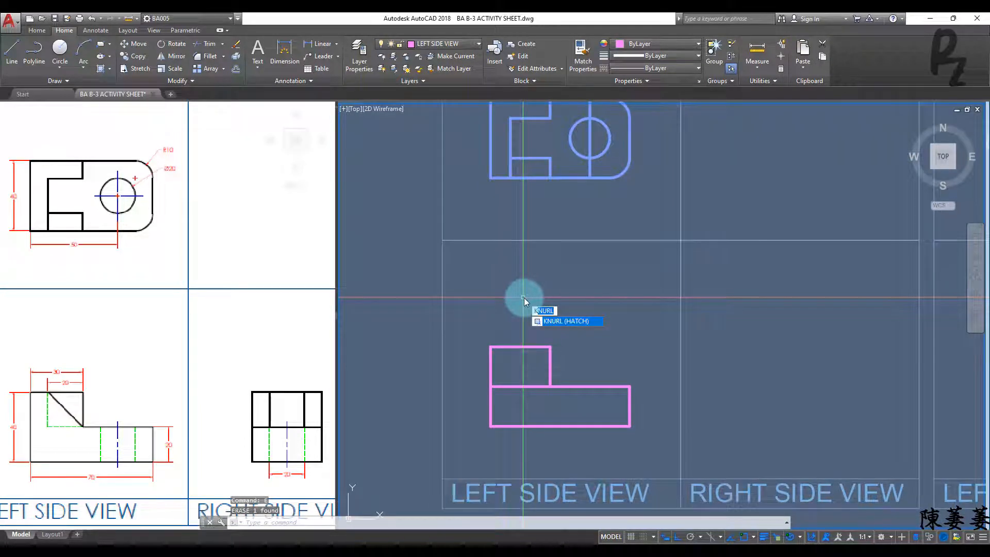
pyautogui.press('Return')
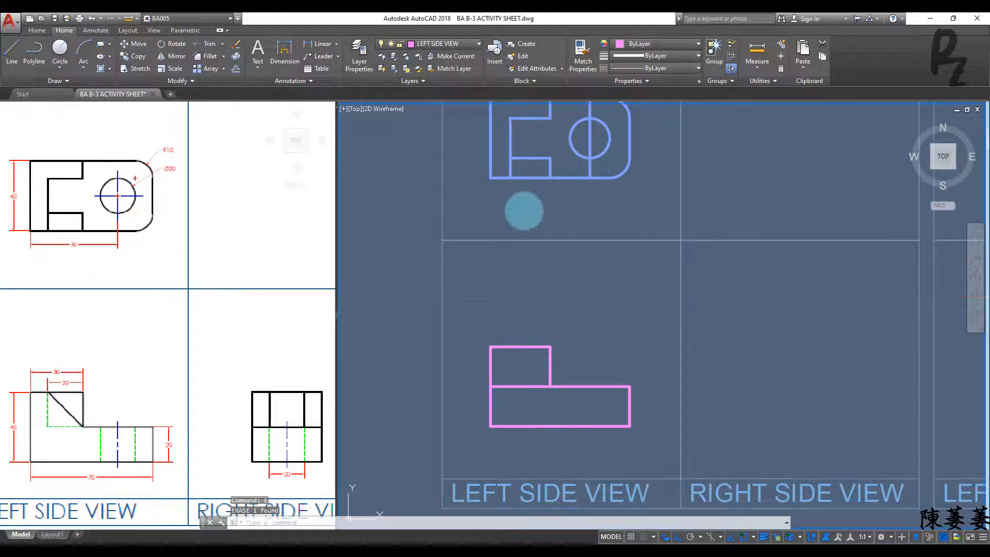
pyautogui.press('Escape')
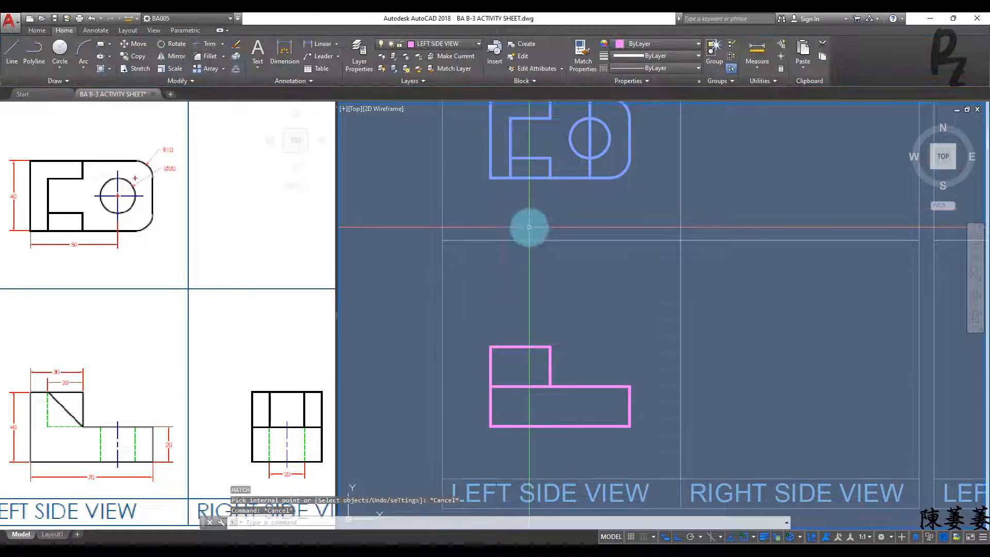
# Project a vertical line from the top view's notch edge down to the base's upper edge in the left side view
pyautogui.write('L')
pyautogui.press('Return')
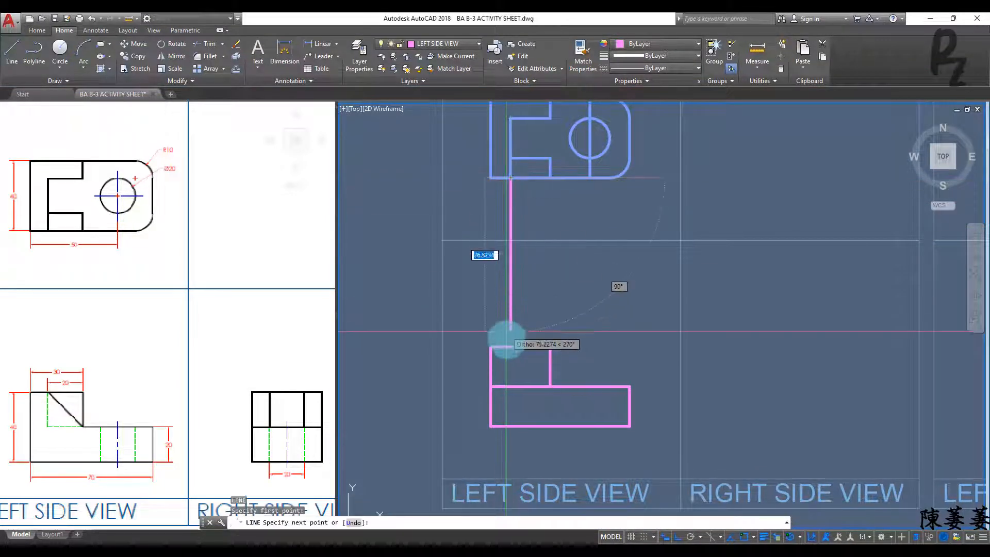
pyautogui.click(510, 386)
pyautogui.press('Return')
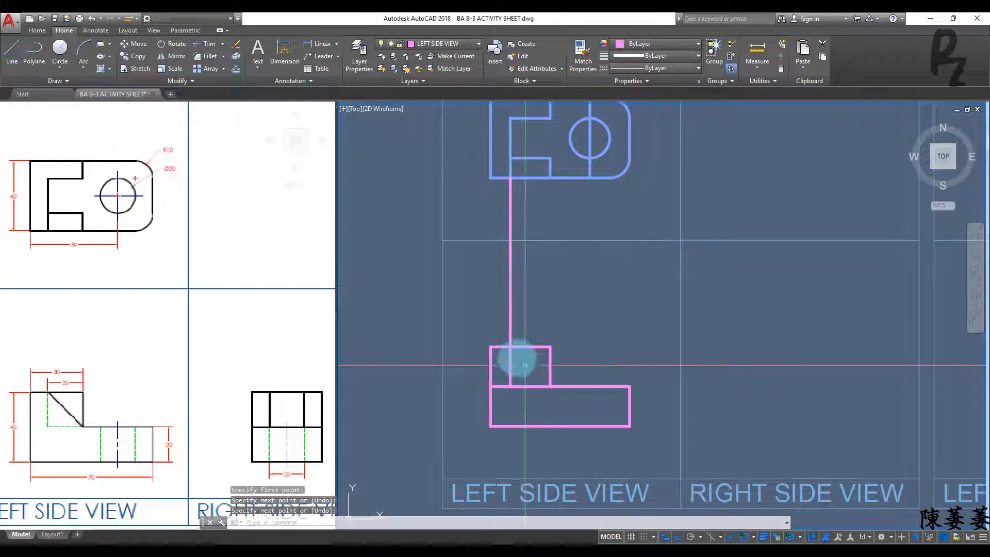
# Draw a diagonal line from the projection line's crossing with the upper block's top edge to the block's lower right corner
pyautogui.press('Return')
pyautogui.click(510, 346)
pyautogui.click(548, 383)
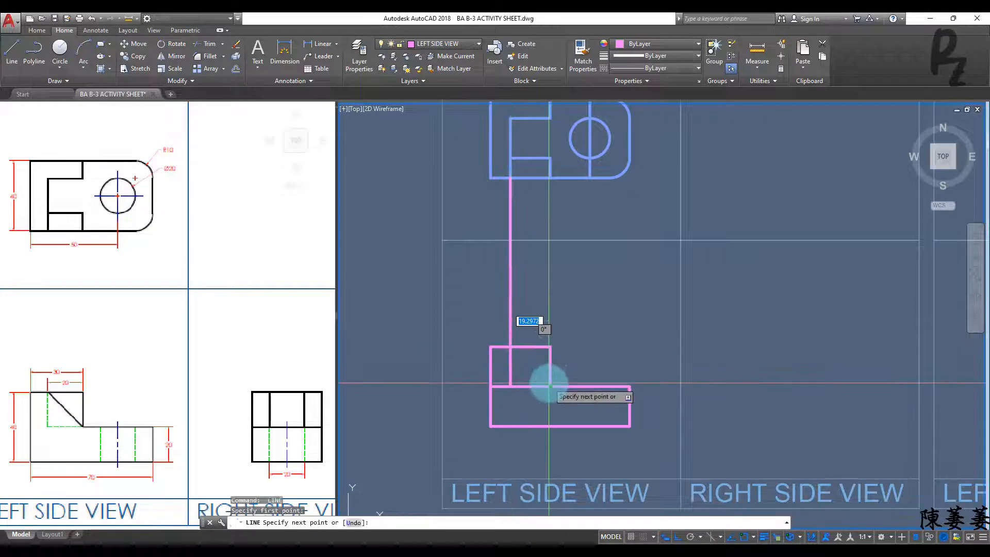
pyautogui.press('Escape')
pyautogui.press('Escape')
pyautogui.press('Escape')
# Trim the base's upper edge between the left outline and the notch projection line
pyautogui.press('Return')
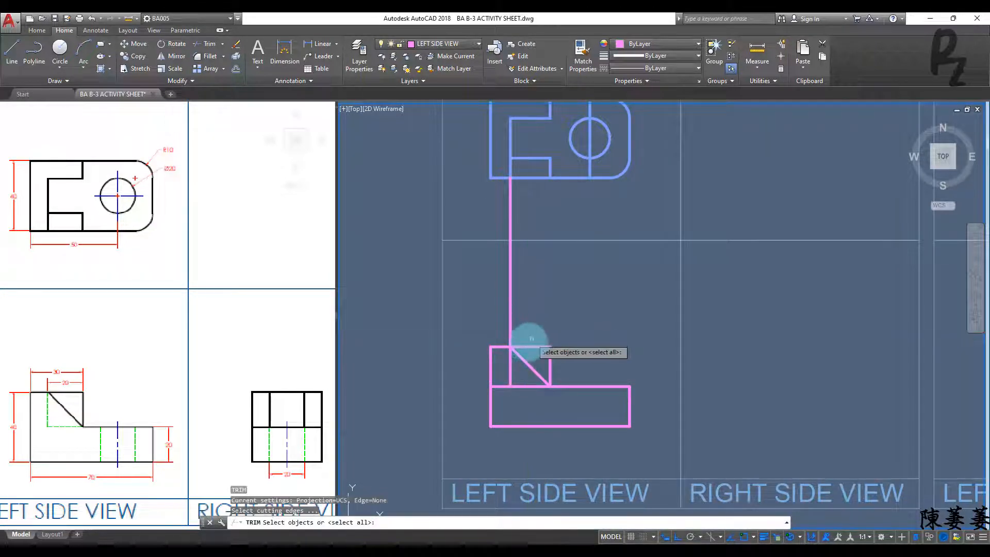
pyautogui.click(499, 377)
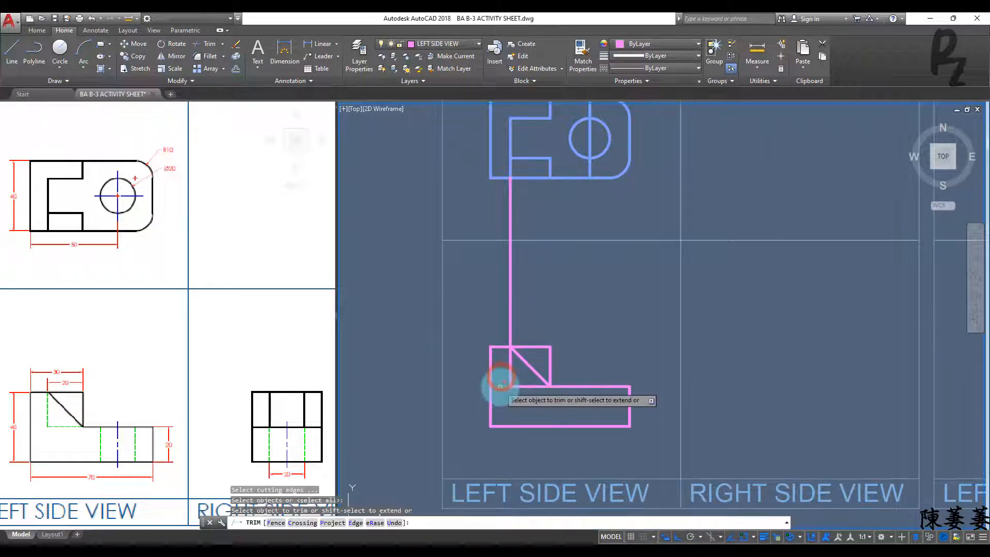
pyautogui.press('Escape')
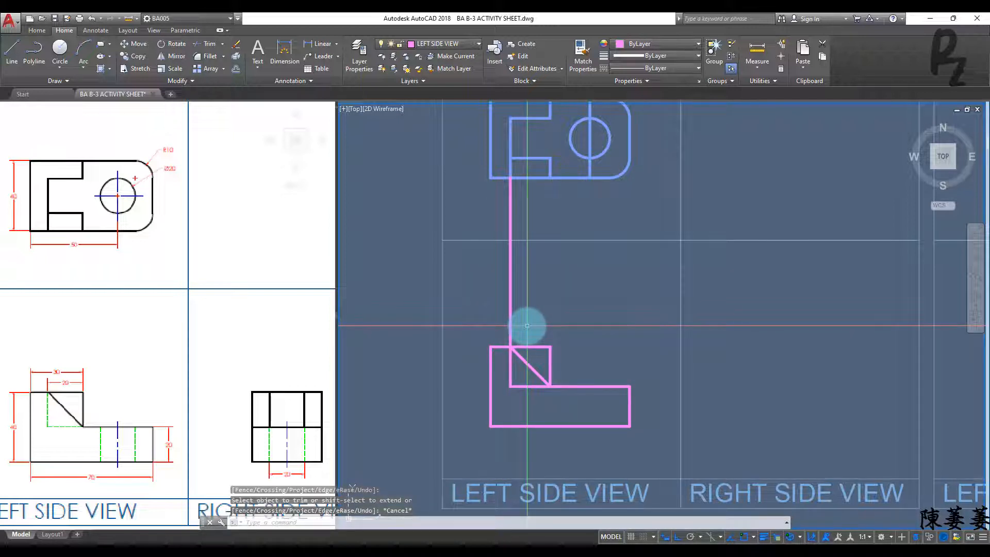
# Trim the notch projection line above the upper block, using the block's top edge as the cutting edge
pyautogui.press('Return')
pyautogui.click(532, 346)
pyautogui.press('Return')
pyautogui.click(526, 319)
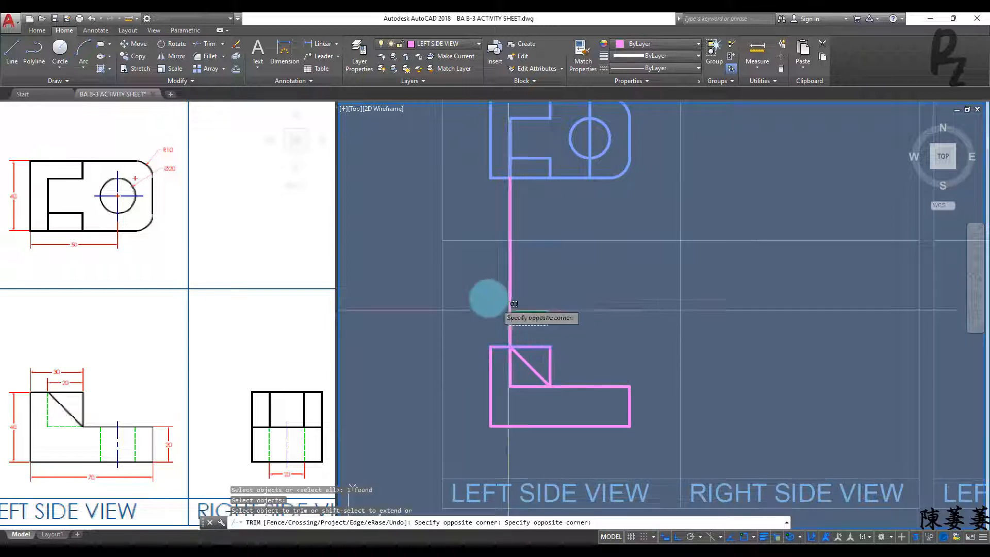
pyautogui.click(496, 309)
pyautogui.press('Escape')
pyautogui.press('Escape')
pyautogui.press('Escape')
# Break the base's upper edge inside the upper block, up to the block's lower right corner
pyautogui.click(514, 387)
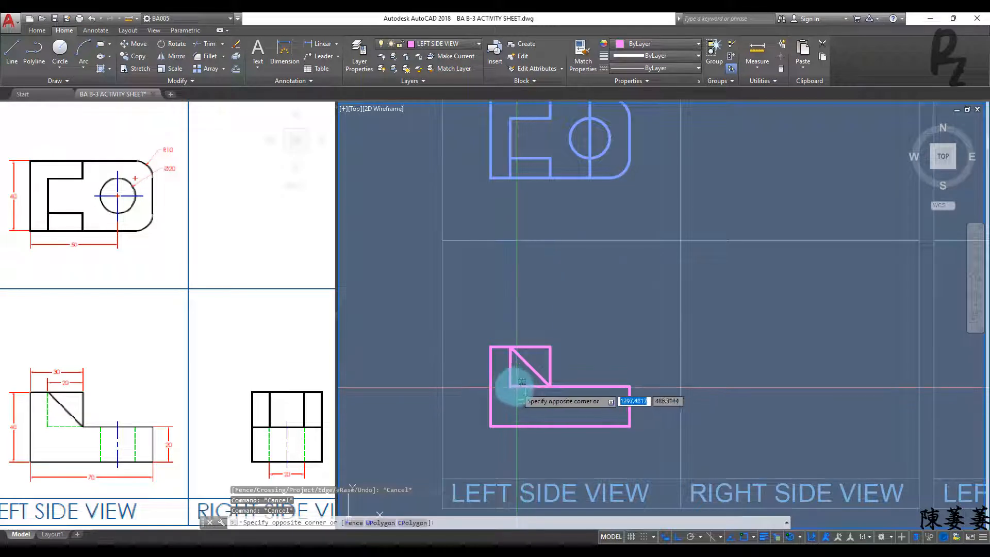
pyautogui.press('Escape')
pyautogui.scroll(2, 545, 387)
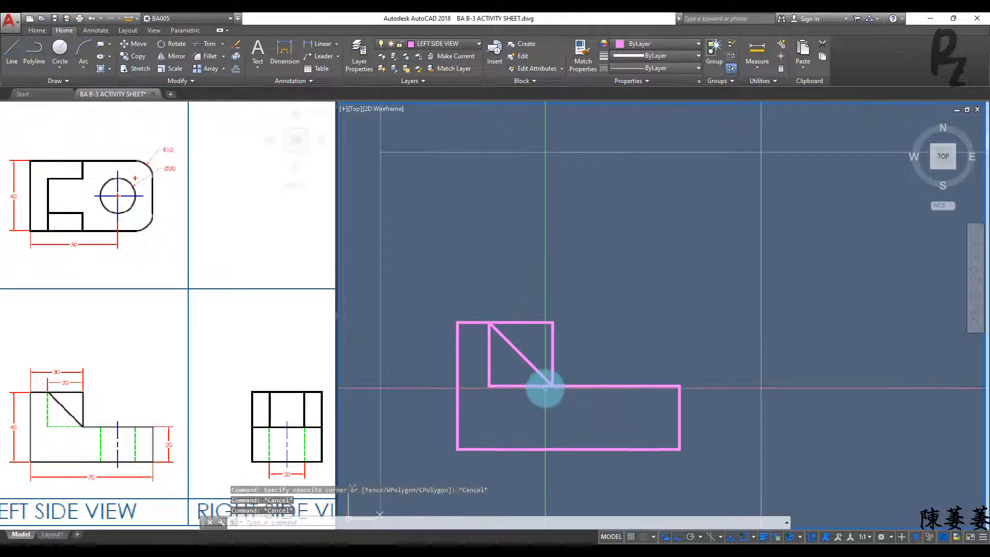
pyautogui.write('br')
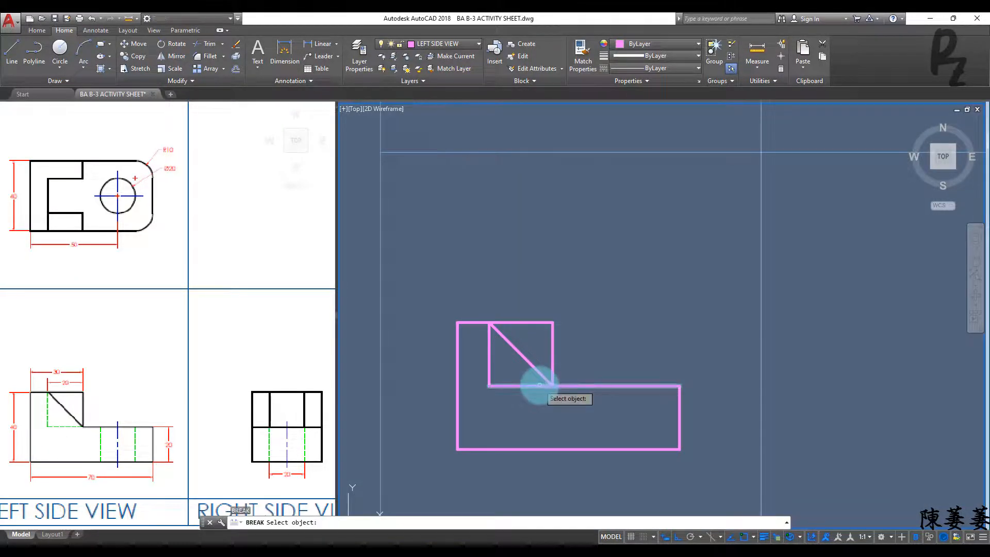
pyautogui.press('Return')
pyautogui.click(539, 385)
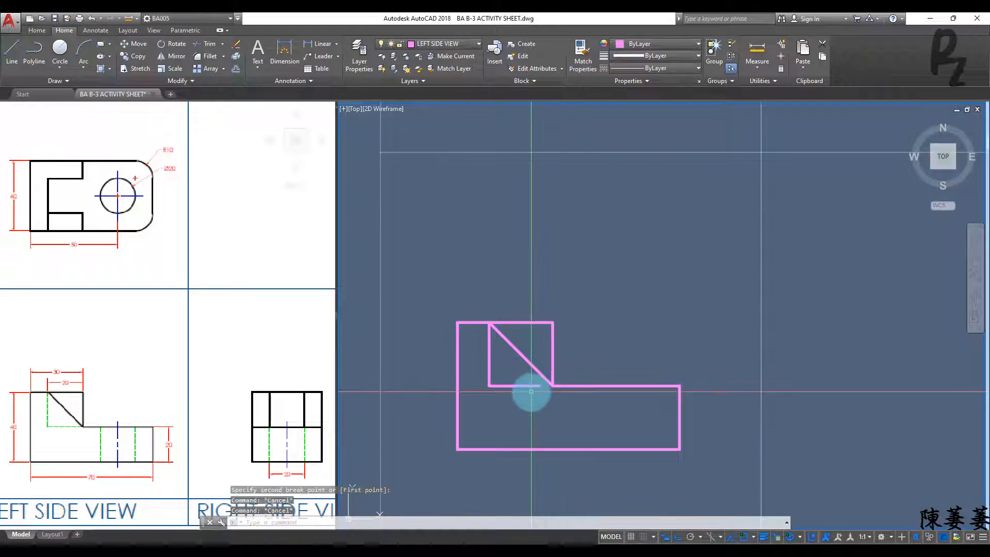
pyautogui.write('x')
pyautogui.press('Return')
pyautogui.press('Return')
pyautogui.click(525, 399)
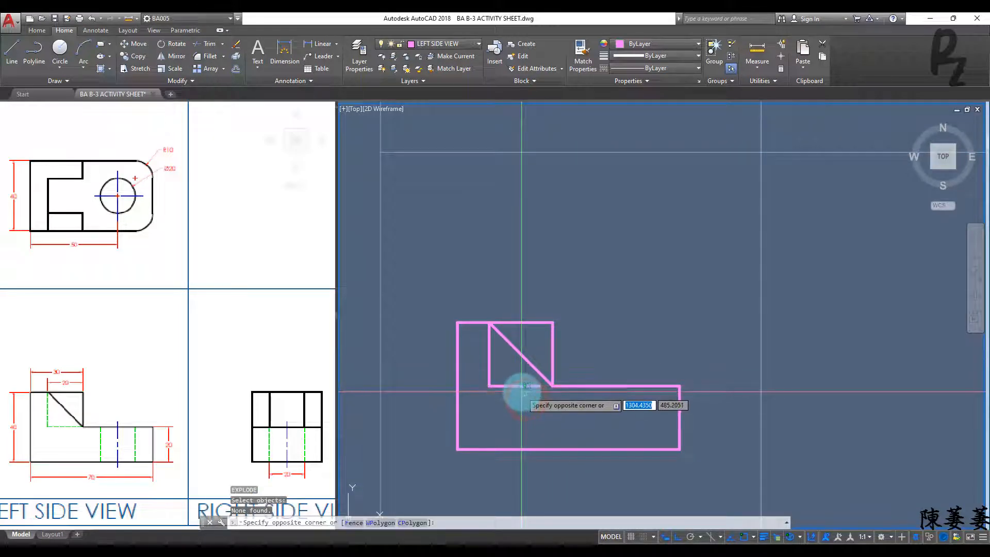
pyautogui.press('Escape')
# Extend the broken short horizontal line to the upper block's lower right corner
pyautogui.write('ex')
pyautogui.press('Return')
pyautogui.press('Return')
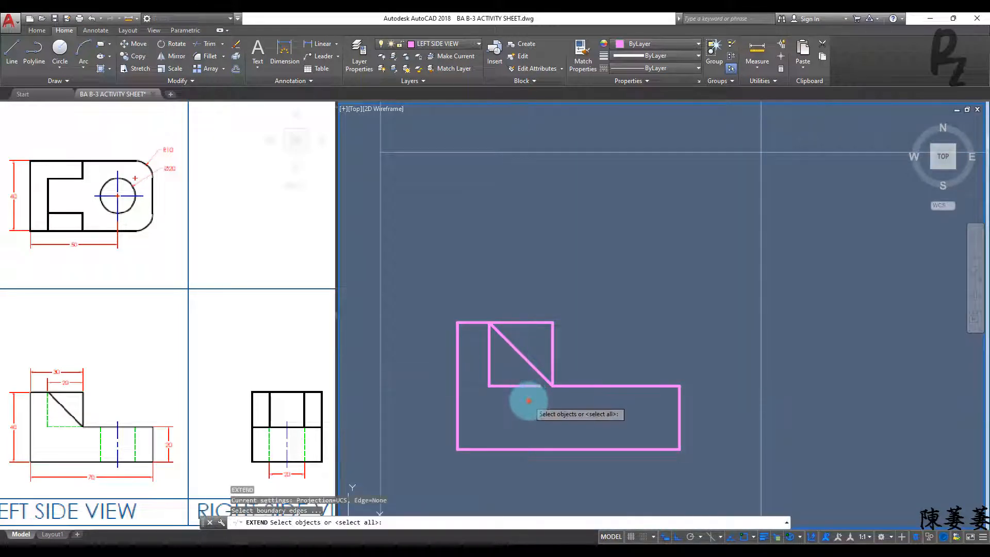
pyautogui.press('Escape')
pyautogui.press('Escape')
# Assign the notch's horizontal and vertical lines inside the upper block to the HIDDENLINE layer
pyautogui.click(501, 397)
pyautogui.click(492, 376)
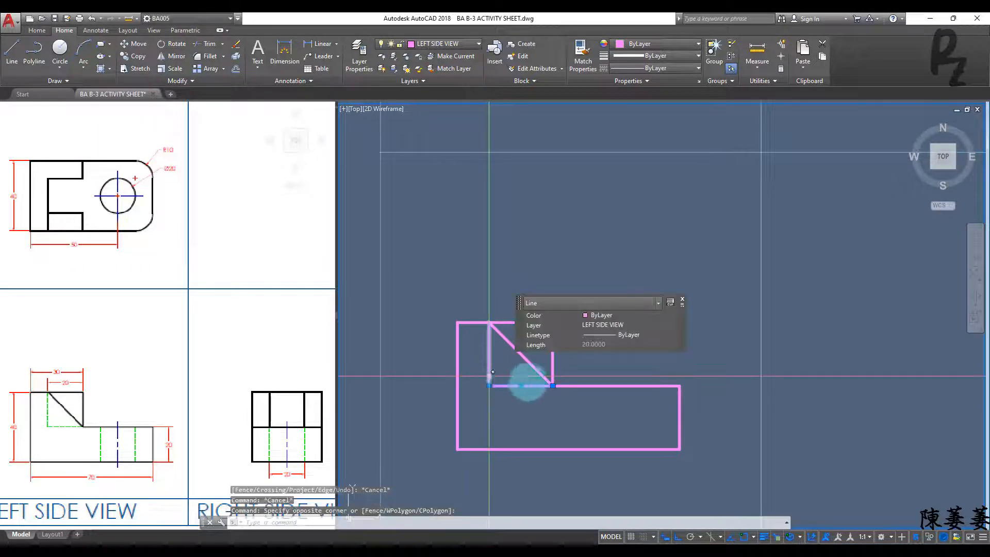
pyautogui.click(497, 369)
pyautogui.click(474, 363)
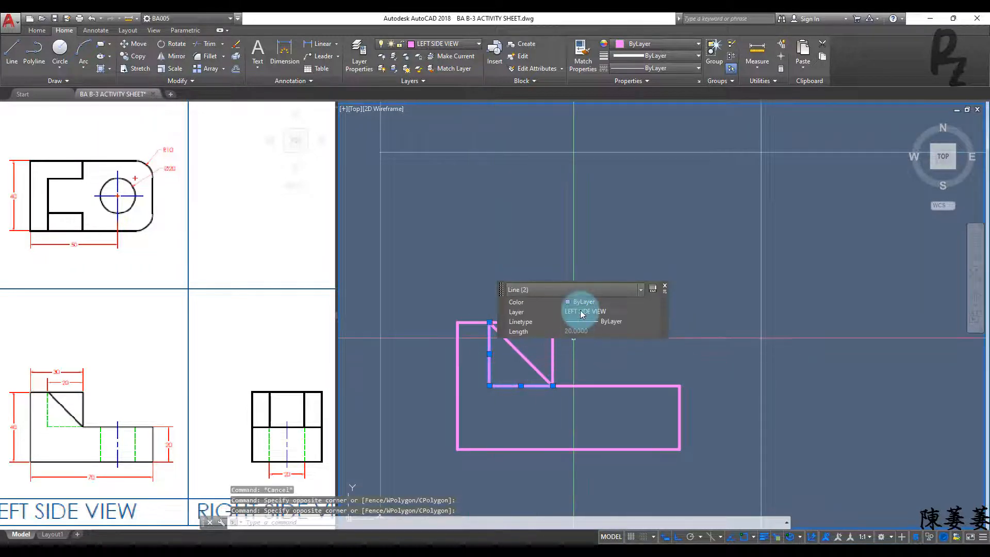
pyautogui.click(586, 357)
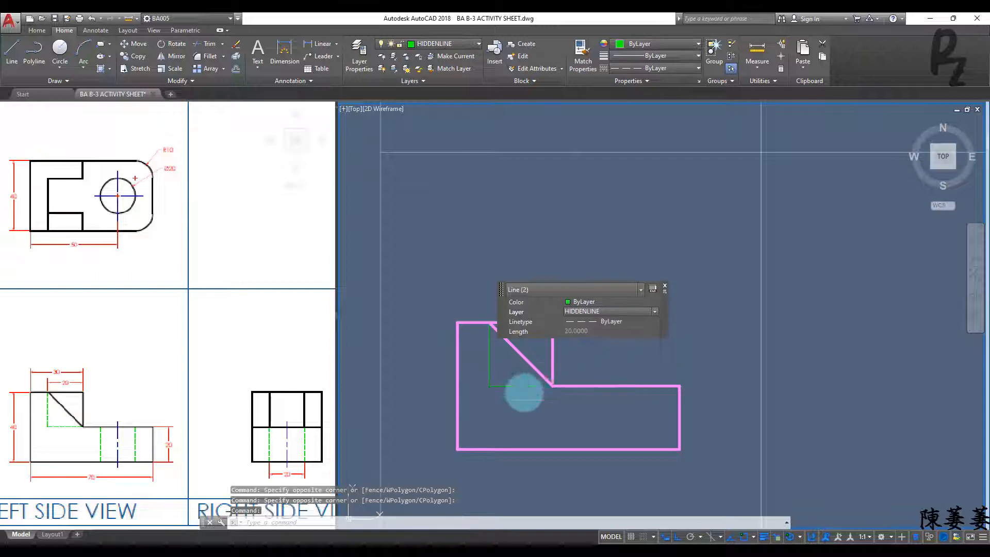
pyautogui.press('Escape')
pyautogui.press('Escape')
# Draw a vertical line from the lower end of the top view's hole centre line to the left side view's bottom edge
pyautogui.scroll(-2, 553, 381)
pyautogui.moveTo(541, 379); pyautogui.dragTo(579, 358, button='middle')
pyautogui.scroll(-2, 582, 367)
pyautogui.write('L')
pyautogui.press('Return')
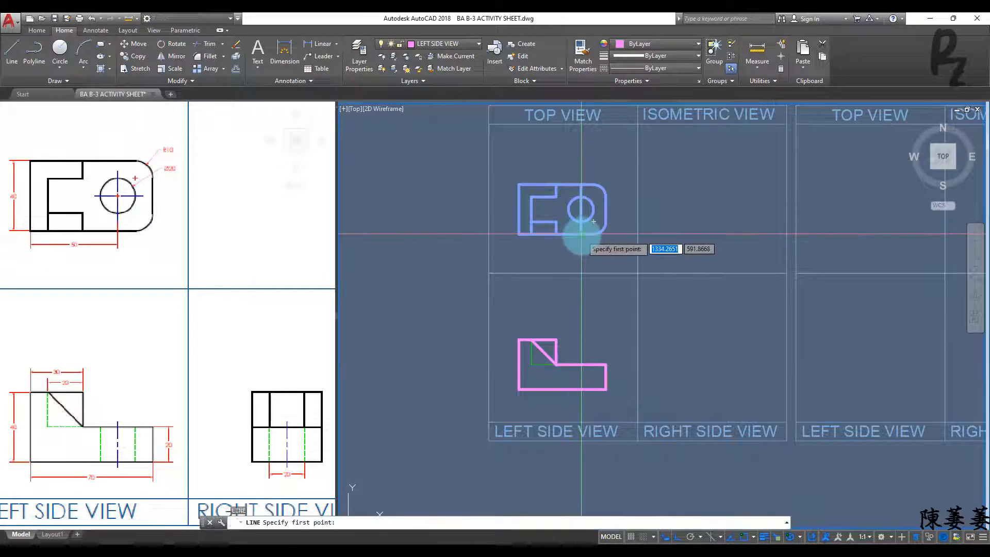
pyautogui.click(581, 235)
pyautogui.click(580, 389)
pyautogui.press('Return')
# Project vertical lines from the right and left quadrants of the top view's circle down to the left side view's bottom edge
pyautogui.press('Return')
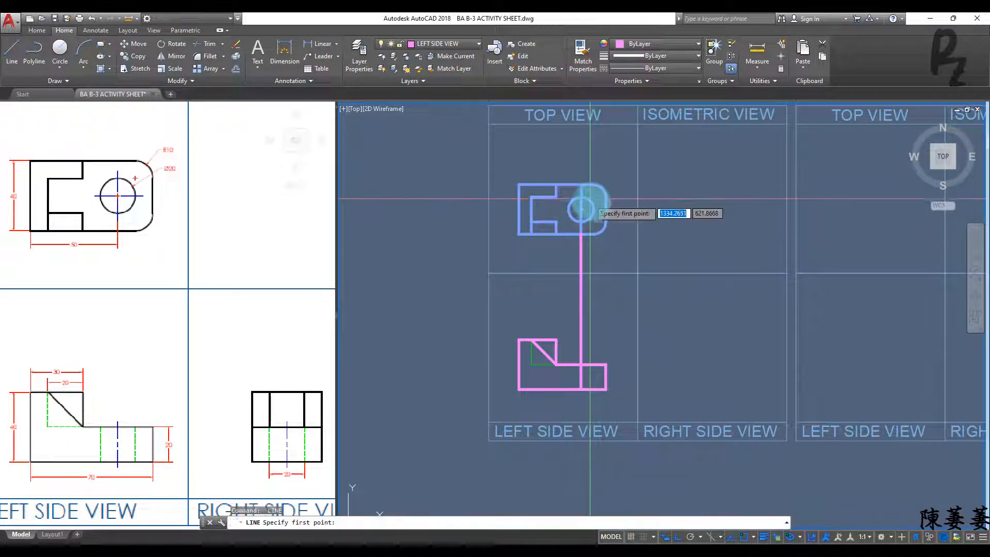
pyautogui.click(594, 209)
pyautogui.click(593, 389)
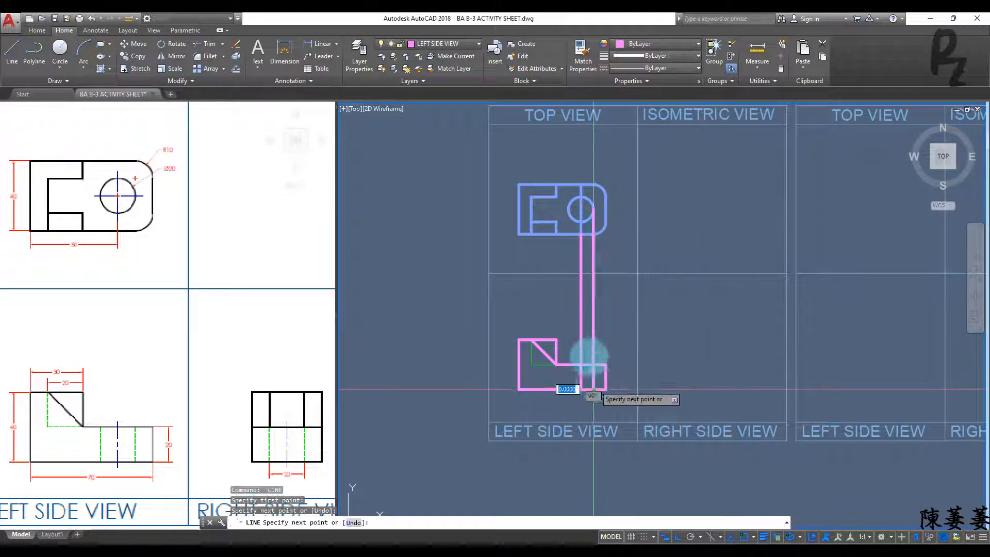
pyautogui.press('Return')
pyautogui.press('Return')
pyautogui.click(569, 209)
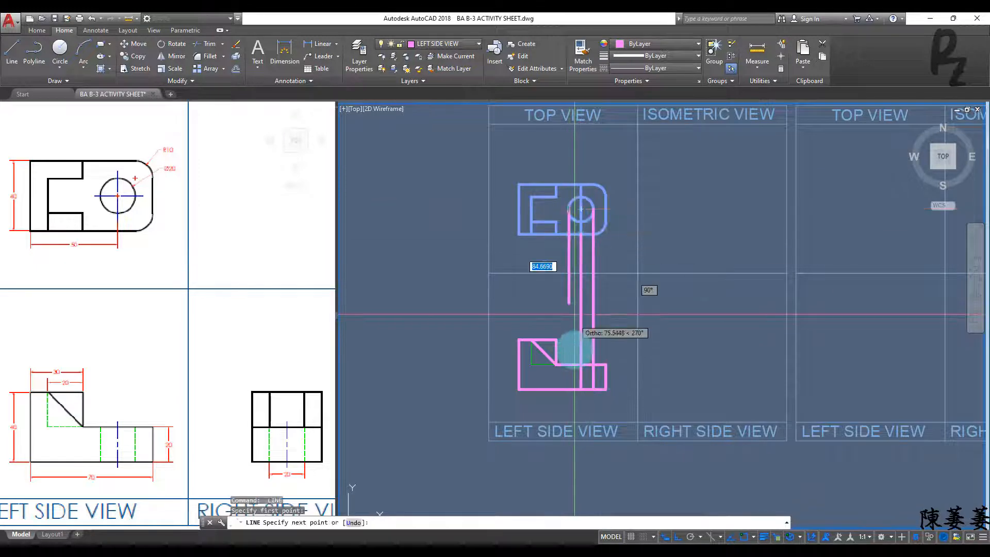
pyautogui.click(569, 389)
pyautogui.press('Return')
pyautogui.scroll(4, 589, 367)
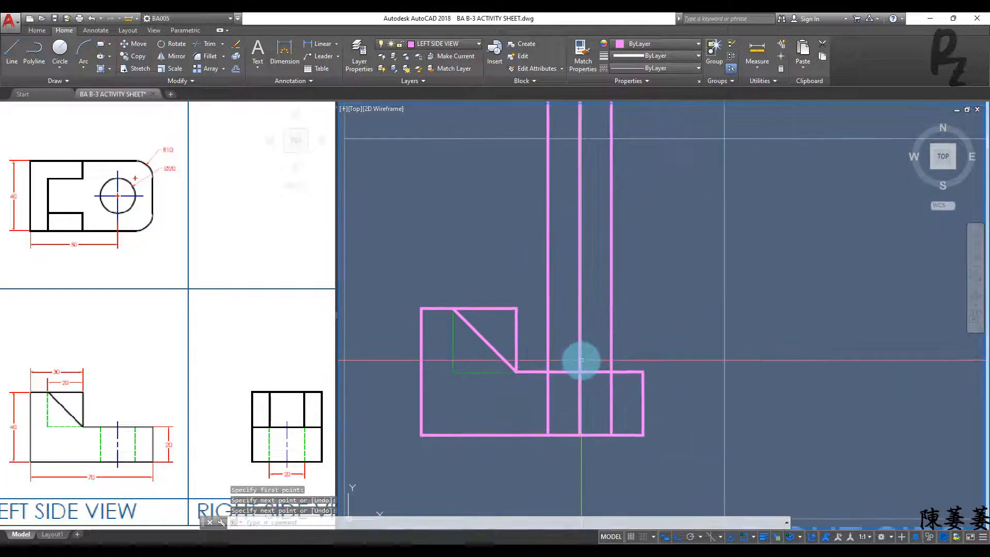
# Trim the three projected vertical lines above the lower block's top edge in the left side view
pyautogui.write('tr')
pyautogui.press('Return')
pyautogui.press('Return')
pyautogui.click(626, 349)
pyautogui.click(565, 332)
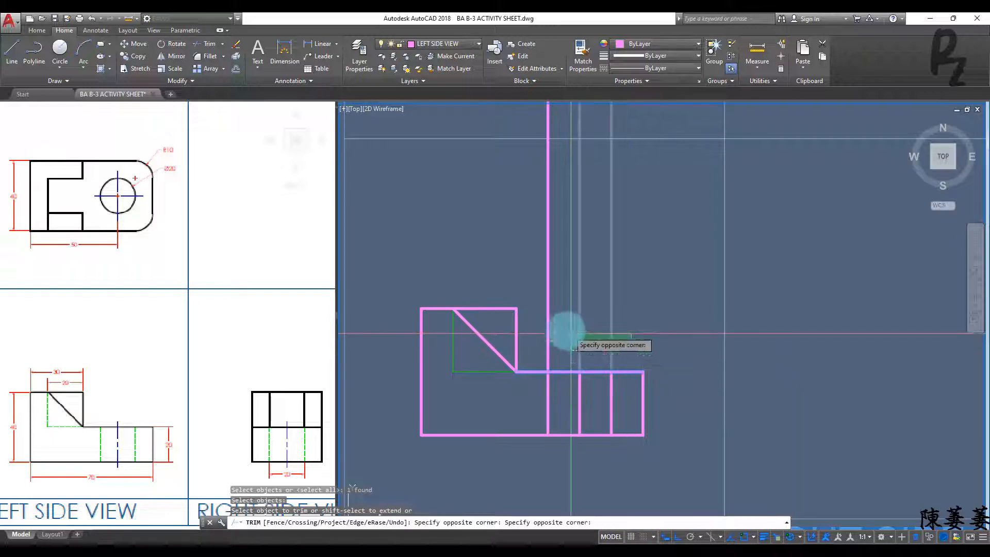
pyautogui.click(562, 334)
pyautogui.click(537, 320)
pyautogui.press('Escape')
pyautogui.press('Escape')
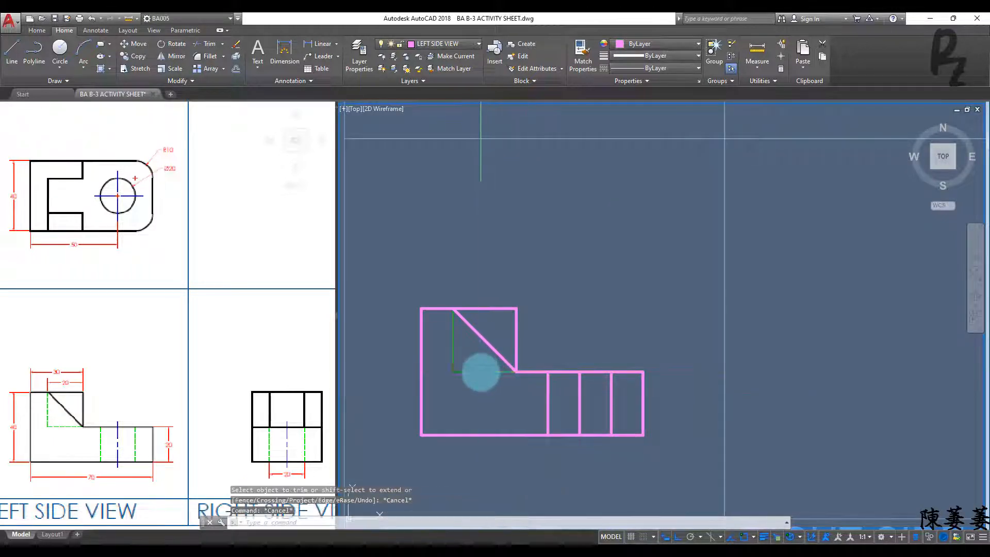
# Match the two hole edge lines in the left side view to the properties of the notch's hidden line
pyautogui.click(480, 371)
pyautogui.write('MA')
pyautogui.press('Return')
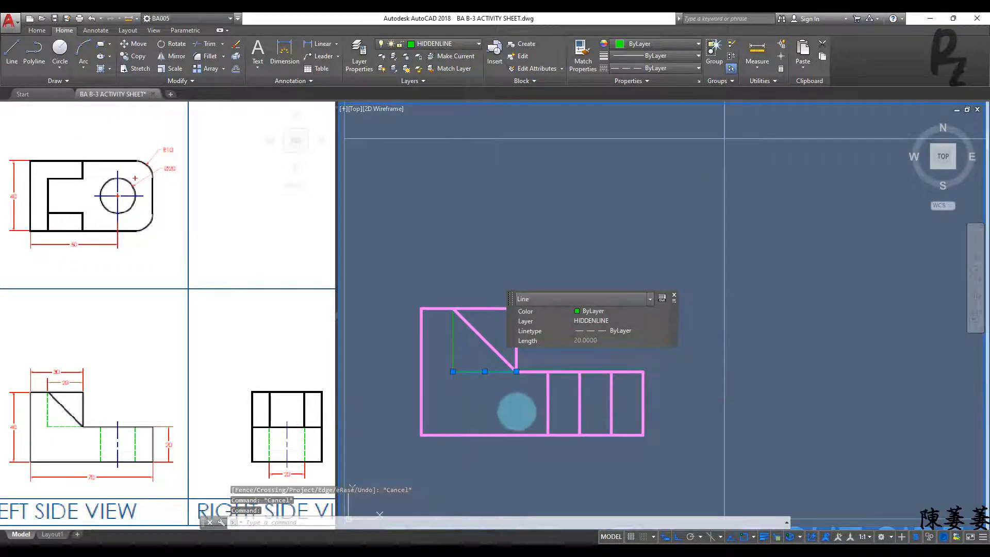
pyautogui.click(547, 398)
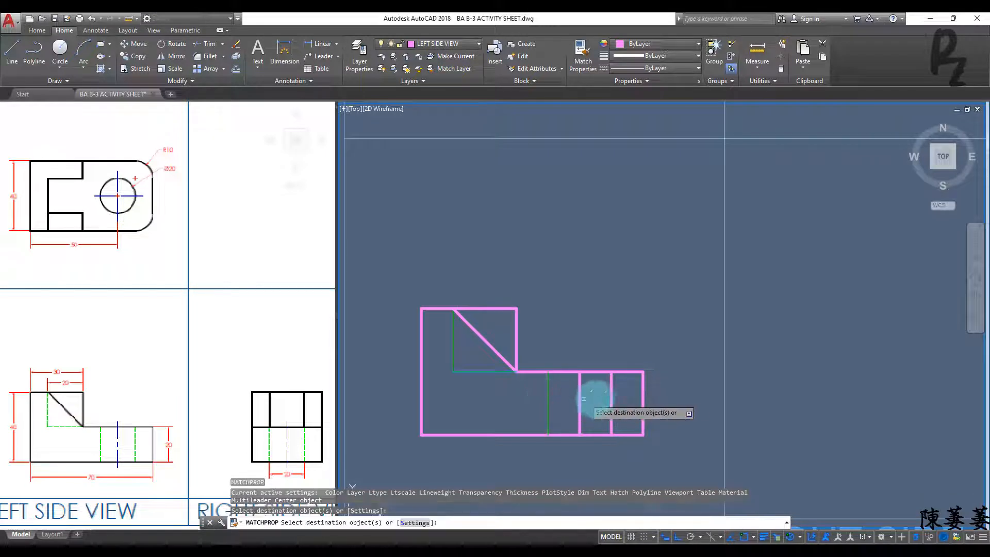
pyautogui.press('Escape')
pyautogui.press('Escape')
# Assign the hole's middle vertical line in the left side view to the CENTERLINE layer
pyautogui.click(591, 404)
pyautogui.click(563, 400)
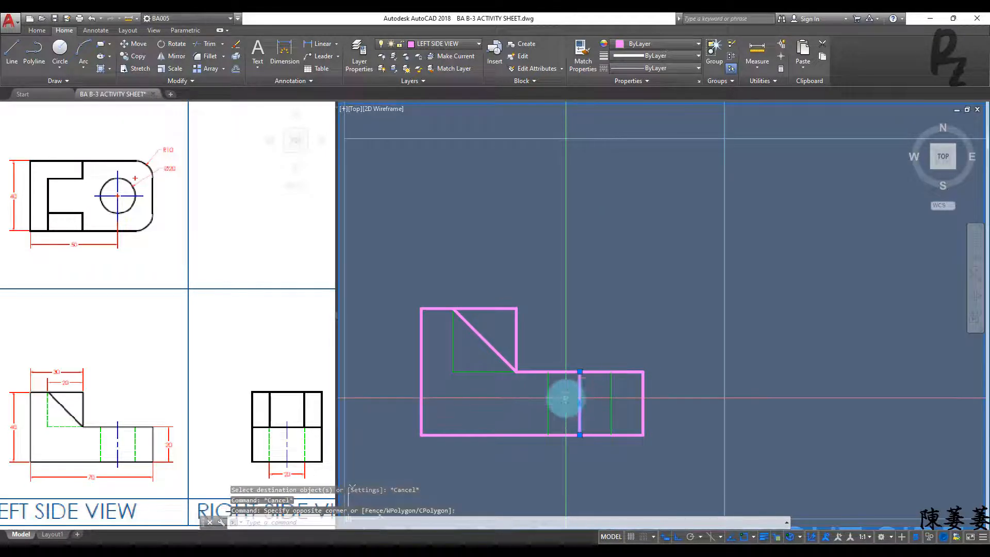
pyautogui.click(686, 348)
pyautogui.click(675, 362)
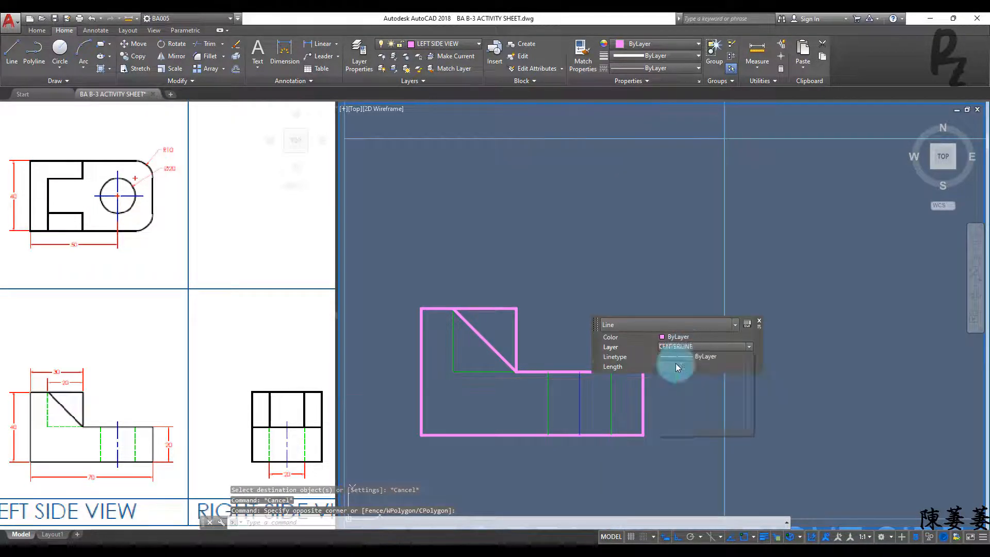
pyautogui.press('Escape')
pyautogui.press('Escape')
pyautogui.press('Escape')
# Make RIGHT SIDE VIEW the current layer
pyautogui.moveTo(556, 360)
pyautogui.mouseDown(button='middle')
pyautogui.moveTo(592, 360)
pyautogui.moveTo(592, 342)
pyautogui.mouseUp(button='middle')
pyautogui.scroll(-2, 586, 336)
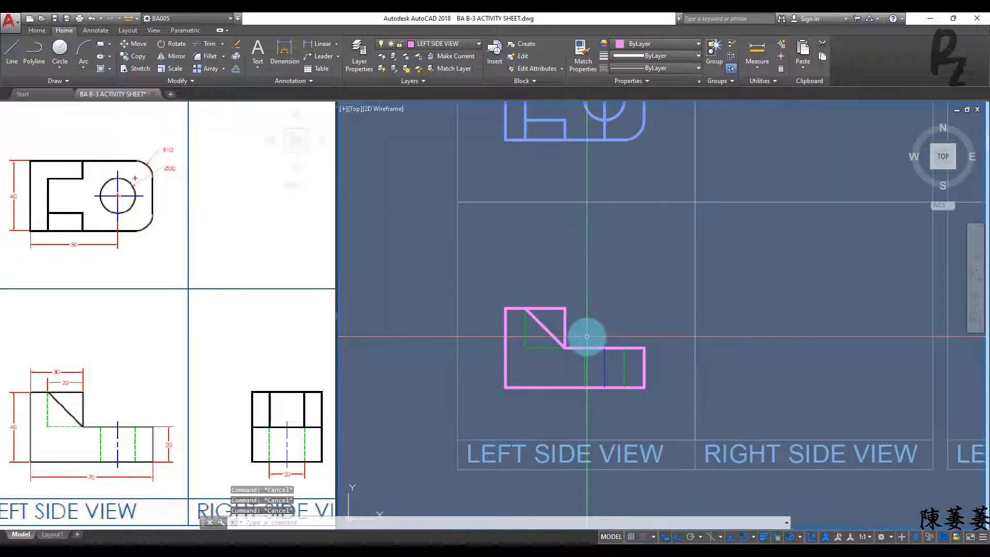
pyautogui.scroll(-2, 587, 336)
pyautogui.moveTo(544, 343); pyautogui.dragTo(389, 338, button='middle')
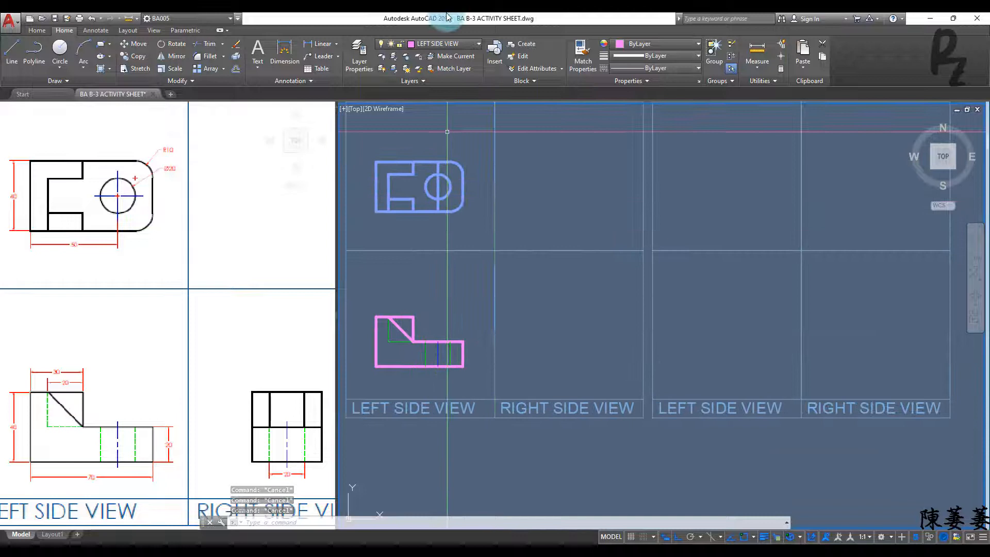
pyautogui.click(439, 50)
pyautogui.click(431, 144)
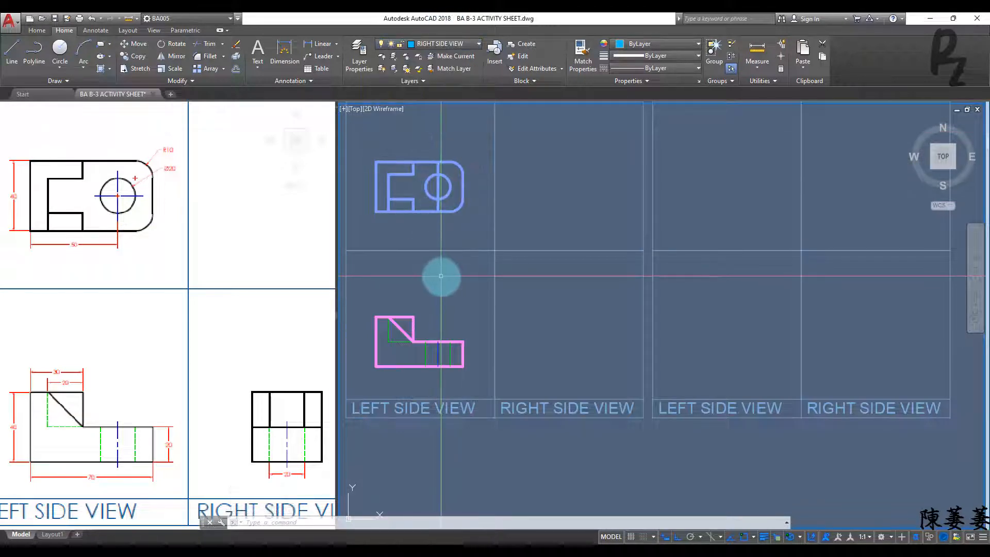
# Draw a 40 mm square for the right side view, aligned by a line about 67 mm long from the left side view's lower right corner, and erase that line
pyautogui.write('l')
pyautogui.press('Return')
pyautogui.click(463, 366)
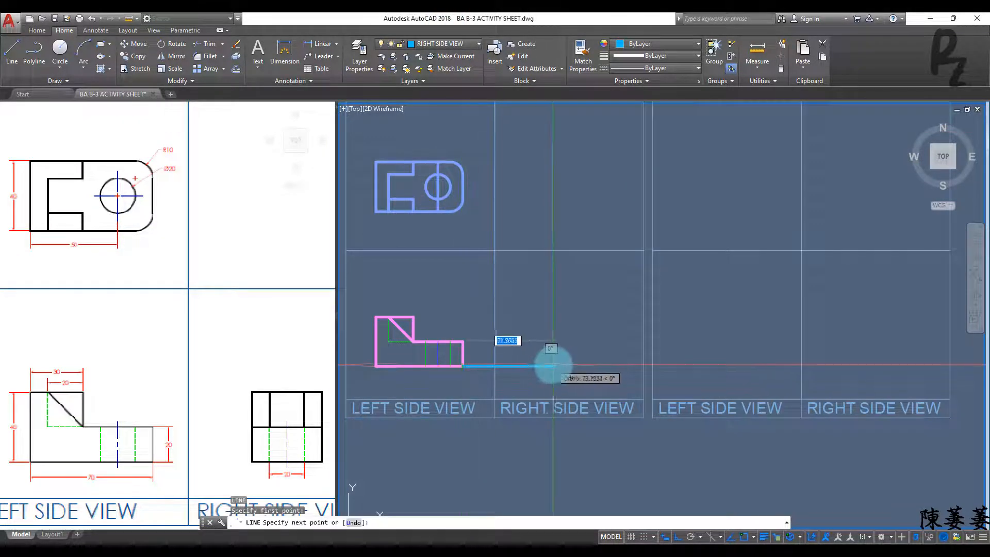
pyautogui.click(545, 366)
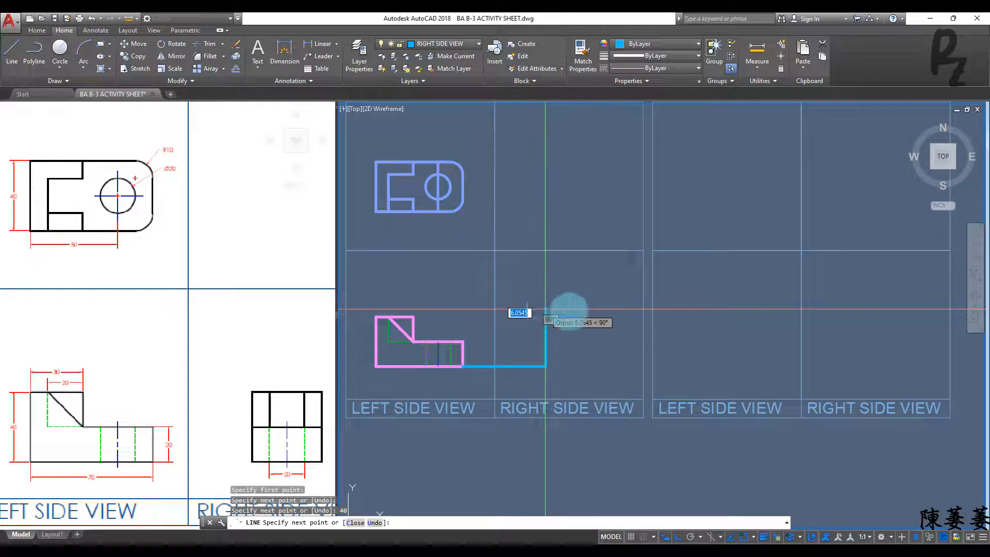
pyautogui.click(545, 316)
pyautogui.write('40')
pyautogui.press('Return')
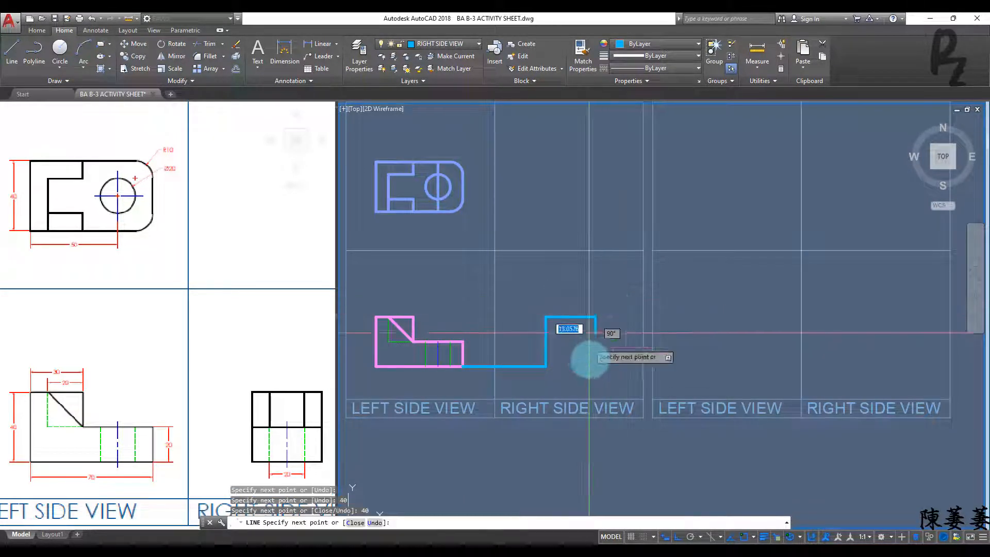
pyautogui.write('40')
pyautogui.press('Return')
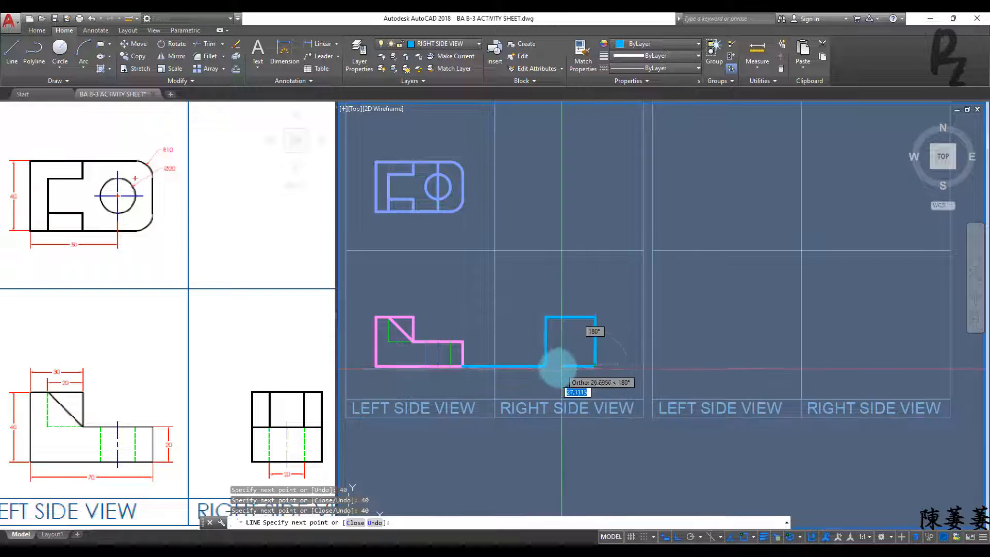
pyautogui.press('Escape')
pyautogui.moveTo(528, 380); pyautogui.dragTo(517, 343)
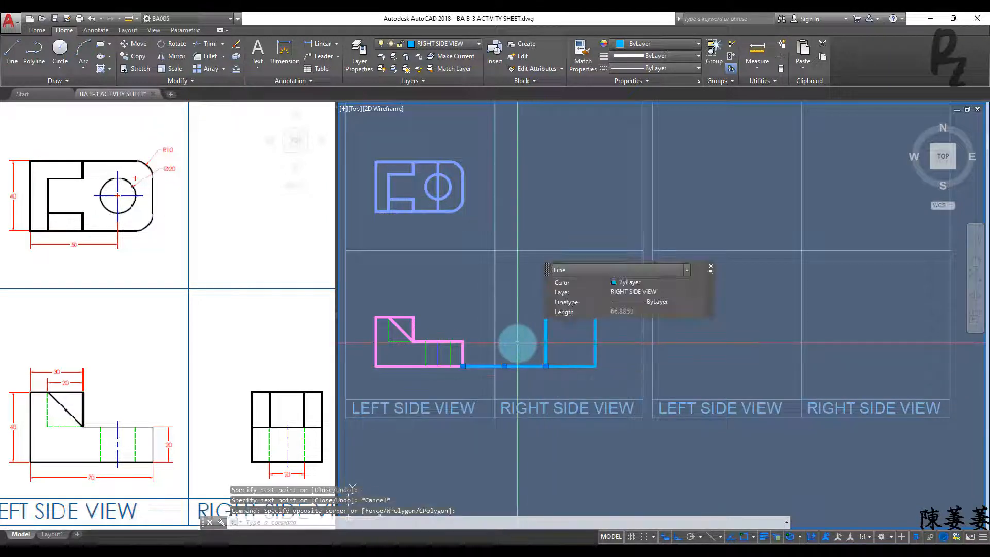
pyautogui.press('Return')
# Offset the square's bottom edge 20 mm upward using the Through option
pyautogui.moveTo(563, 342); pyautogui.dragTo(529, 333, button='middle')
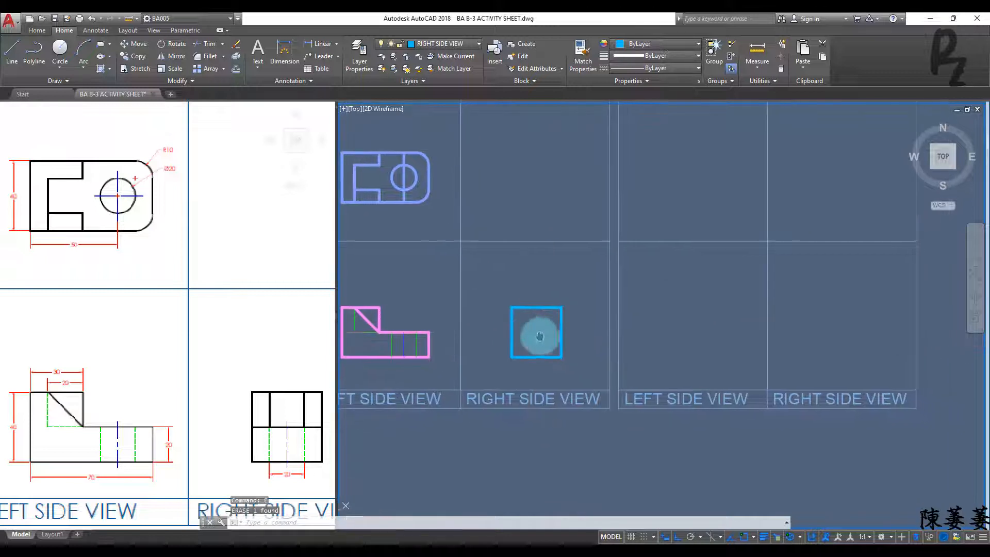
pyautogui.press('Return')
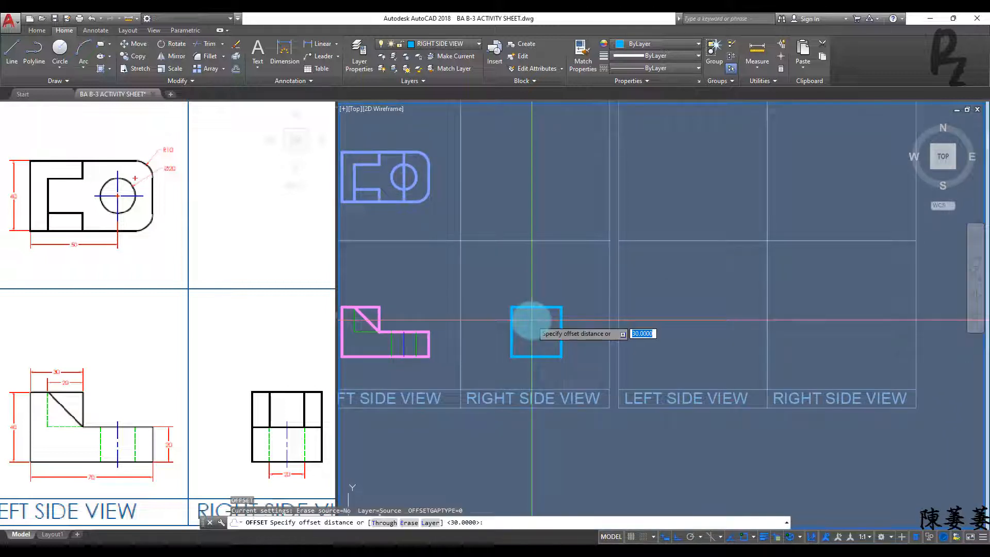
pyautogui.press('Return')
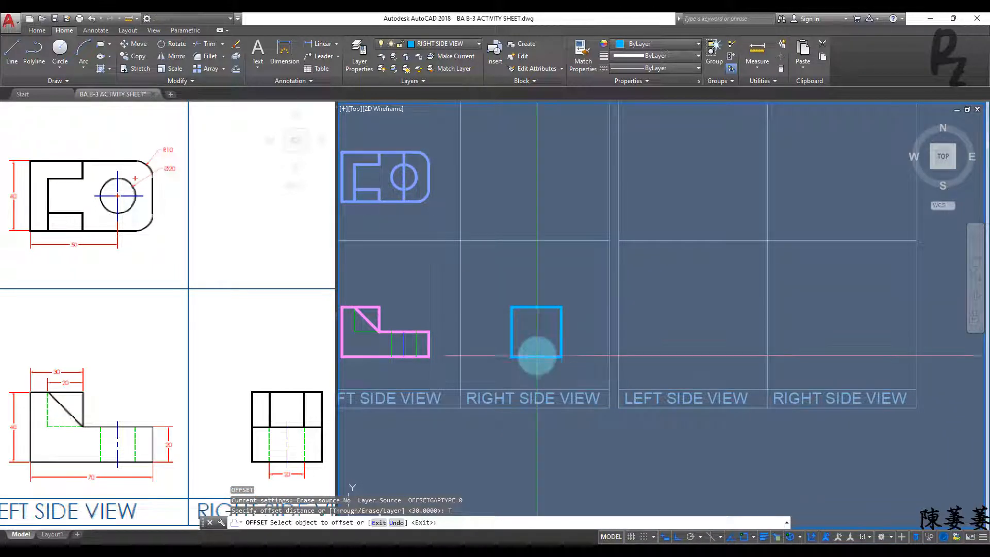
pyautogui.click(536, 356)
pyautogui.write('20')
pyautogui.press('Return')
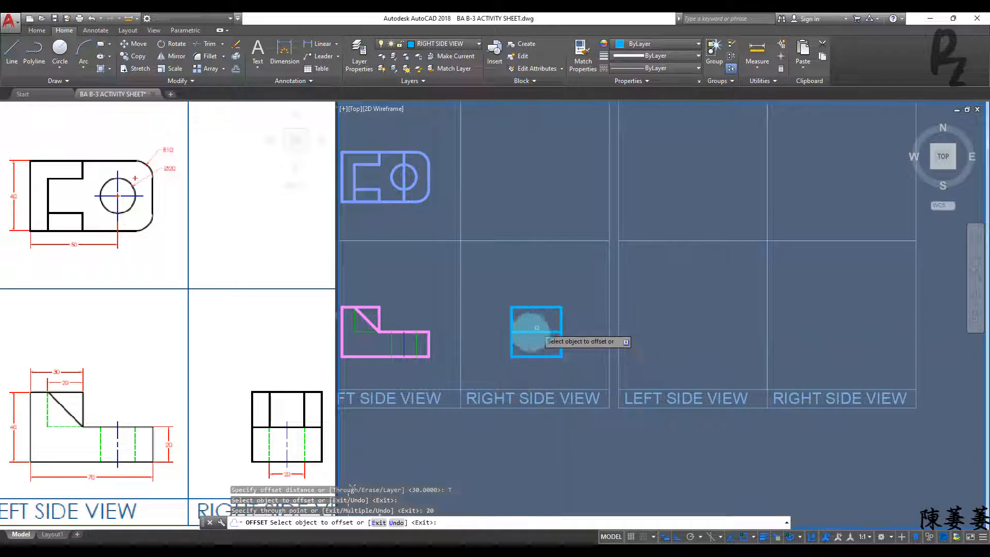
# Offset the square's left and right edges 10 mm inward
pyautogui.click(512, 321)
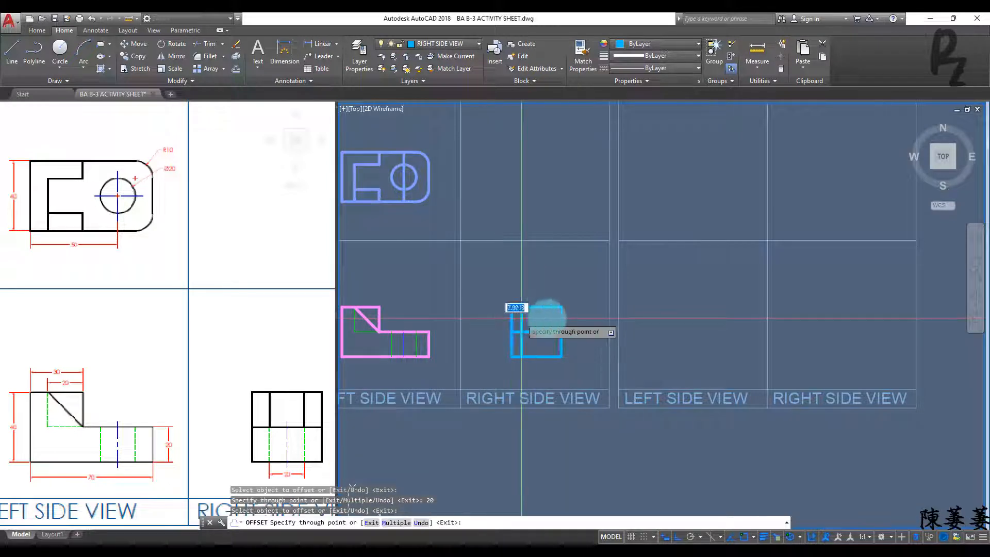
pyautogui.click(561, 321)
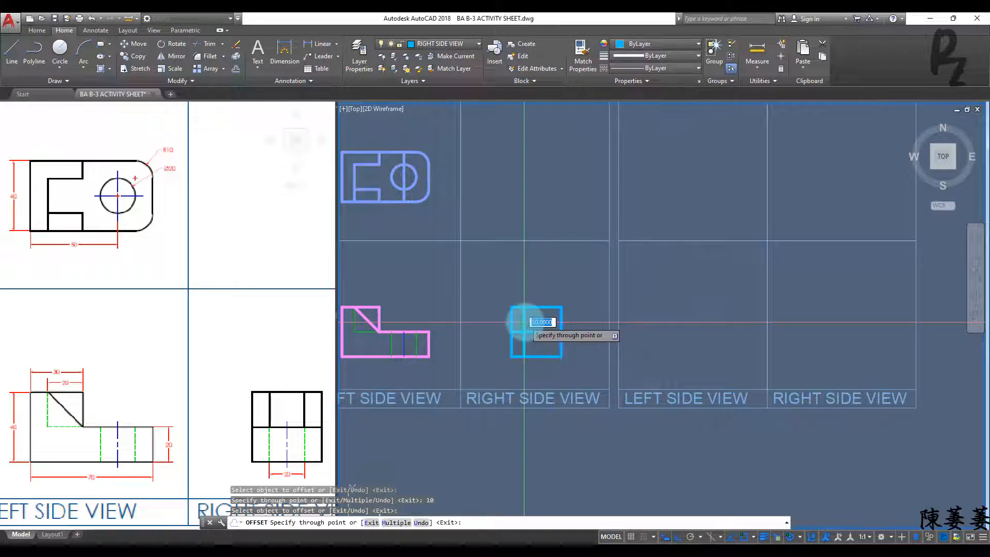
pyautogui.press('Return')
pyautogui.press('Escape')
pyautogui.press('Escape')
# Break the two inner vertical lines of the right side view just below the middle horizontal line
pyautogui.scroll(3, 542, 328)
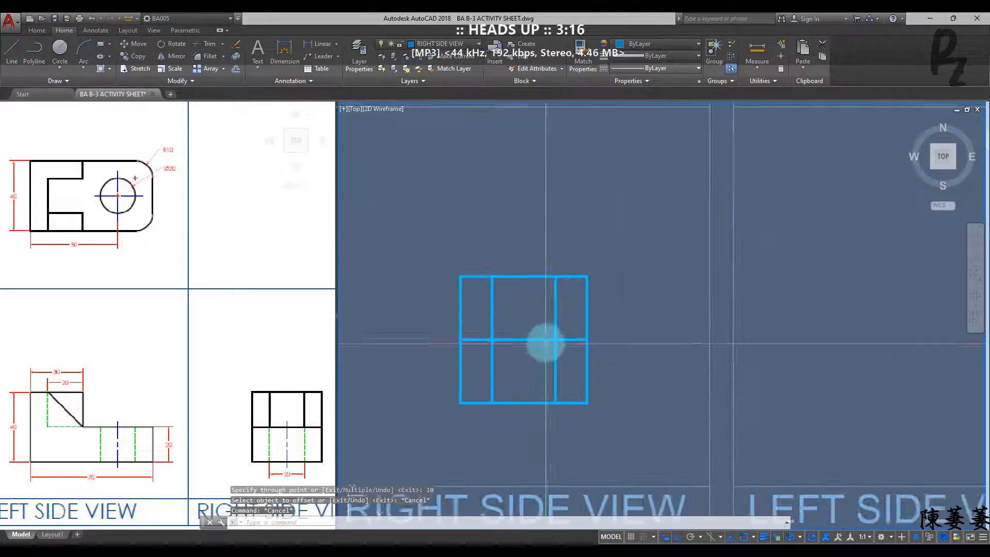
pyautogui.moveTo(546, 342); pyautogui.dragTo(579, 332, button='middle')
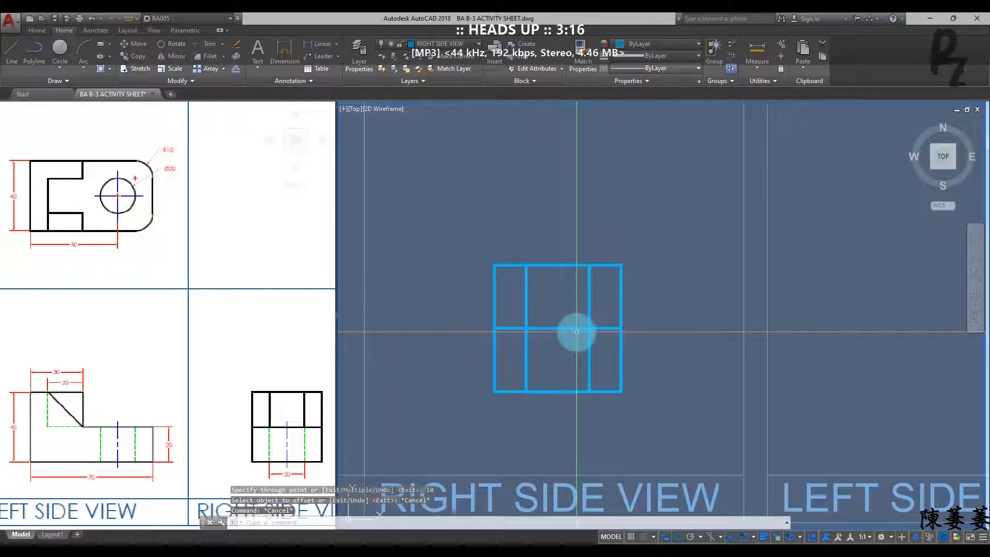
pyautogui.write('B')
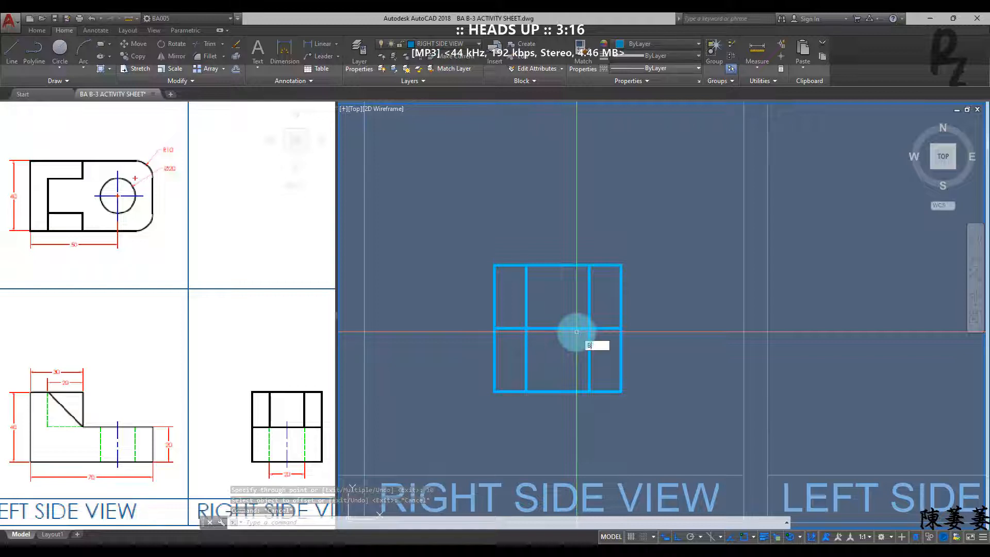
pyautogui.write('R')
pyautogui.press('Return')
pyautogui.click(526, 338)
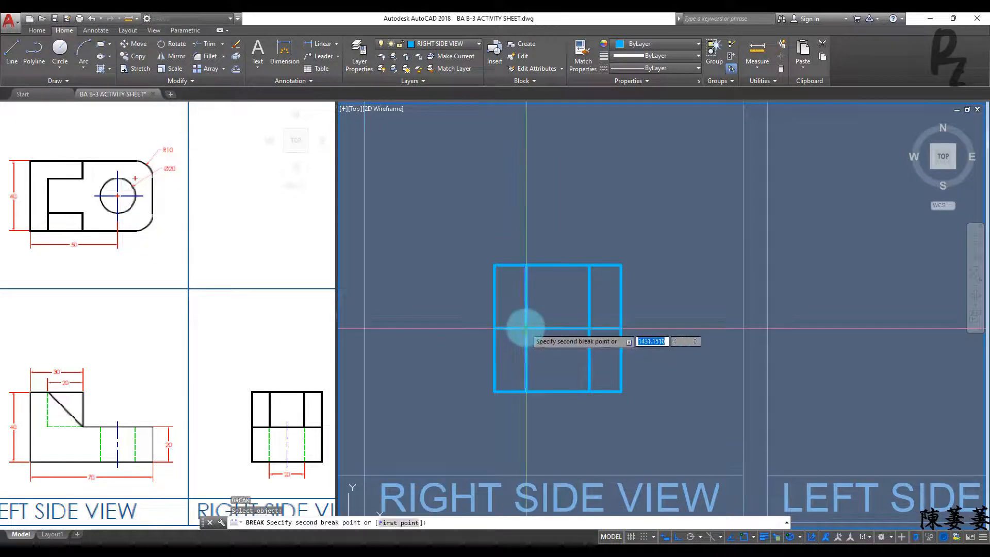
pyautogui.click(589, 339)
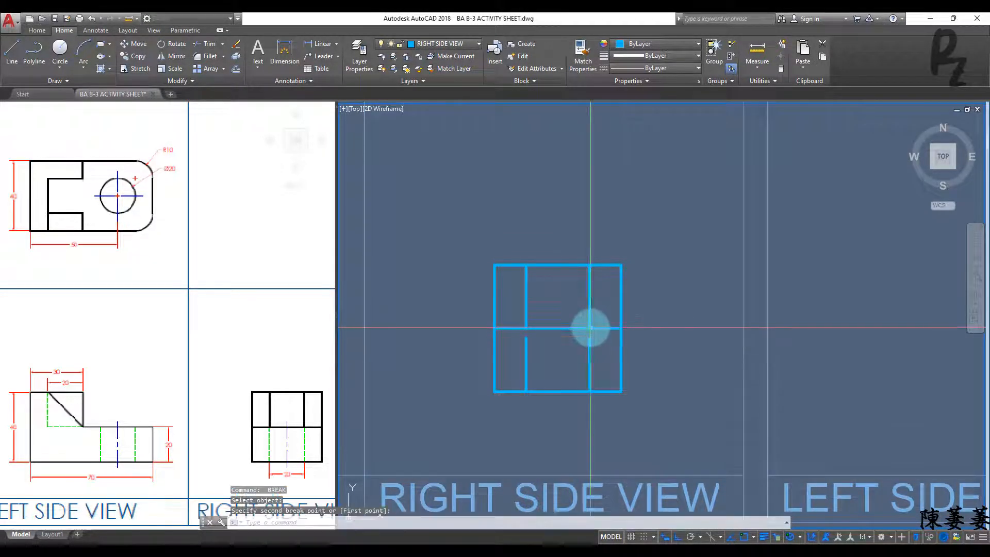
pyautogui.press('Escape')
pyautogui.press('Escape')
pyautogui.press('Escape')
# Extend the lower segments of both broken vertical lines up to the middle horizontal line
pyautogui.write('EX')
pyautogui.press('Return')
pyautogui.rightClick(558, 355)
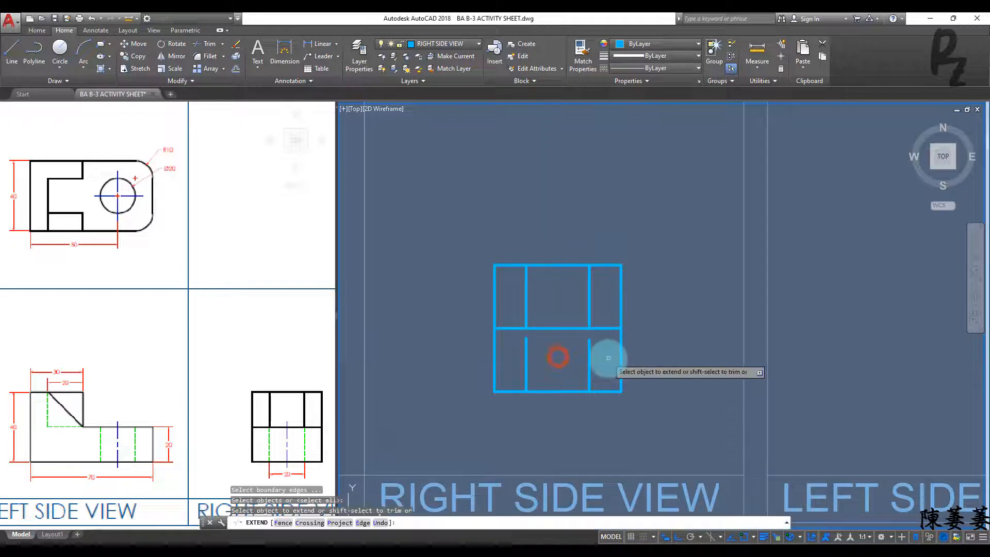
pyautogui.click(608, 358)
pyautogui.click(520, 347)
pyautogui.press('Return')
# Assign the two lower inner vertical lines of the right side view to the HIDDENLINE layer
pyautogui.click(601, 355)
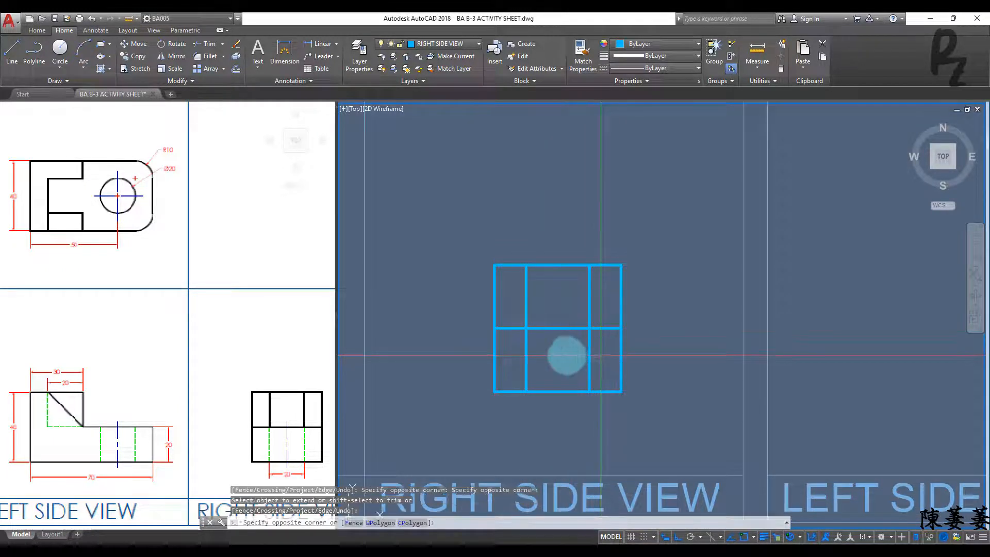
pyautogui.click(520, 352)
pyautogui.click(643, 302)
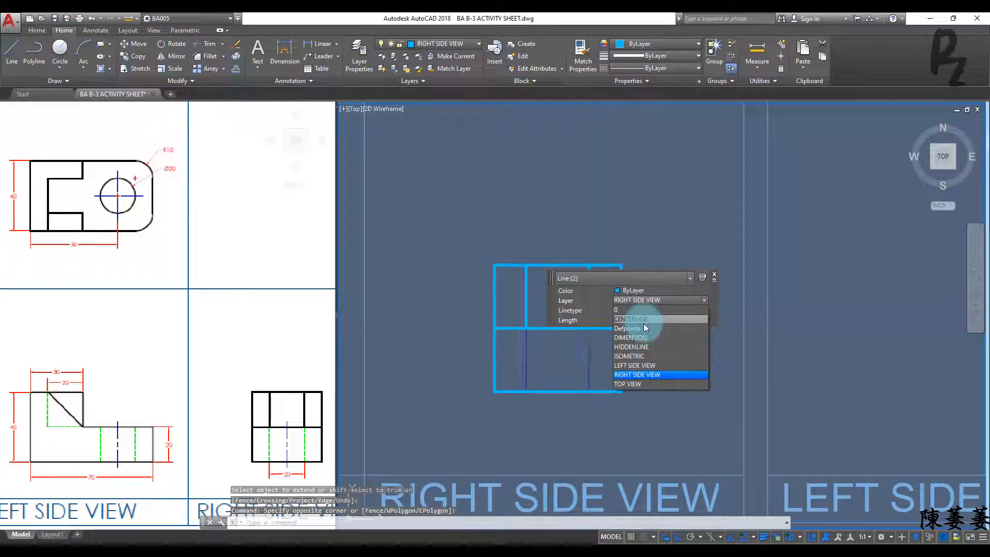
pyautogui.click(641, 347)
pyautogui.press('Escape')
# Draw a vertical line from the midpoint of the right side view's middle horizontal line to its bottom edge
pyautogui.write('l')
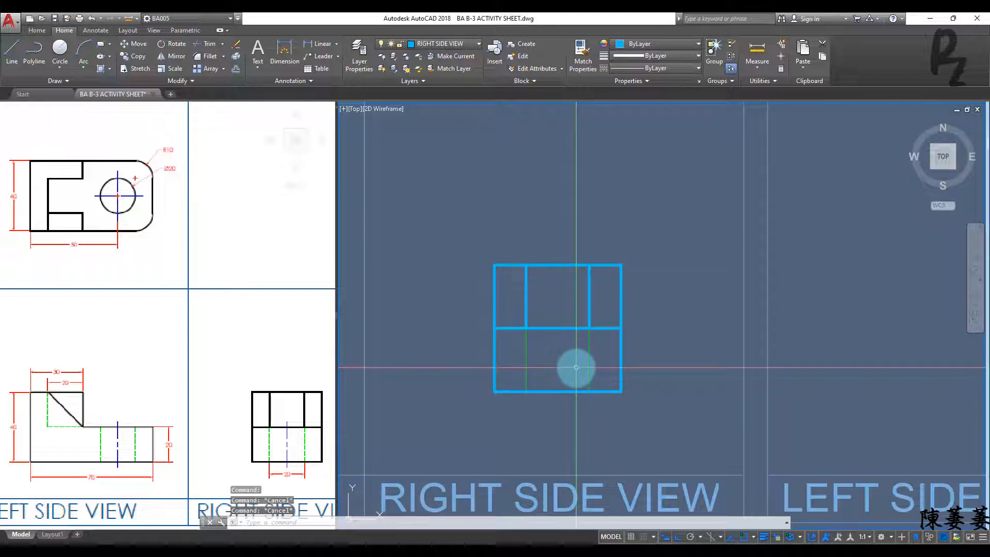
pyautogui.press('Return')
pyautogui.click(557, 328)
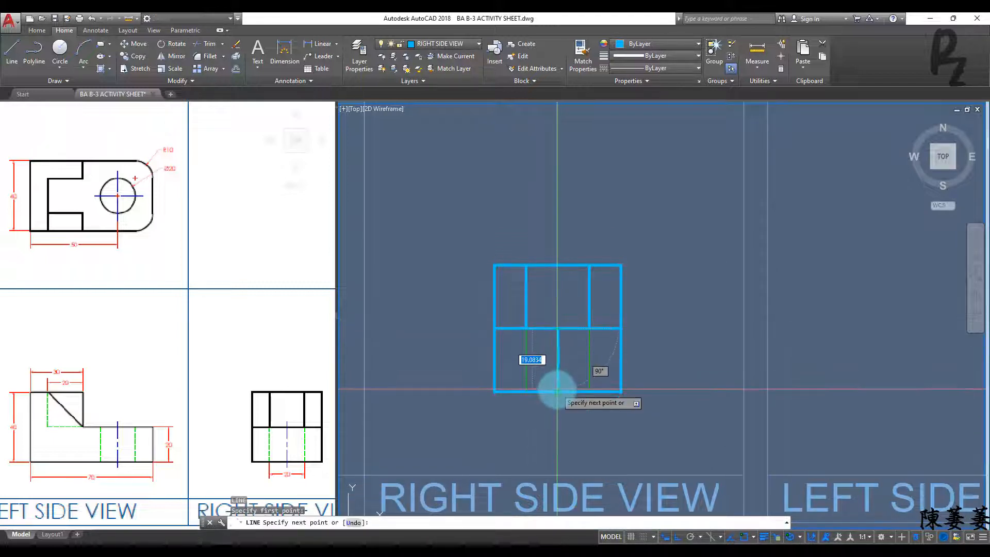
pyautogui.click(558, 391)
pyautogui.press('Return')
# Assign the right side view's central vertical line to the CENTERLINE layer
pyautogui.click(565, 359)
pyautogui.click(548, 350)
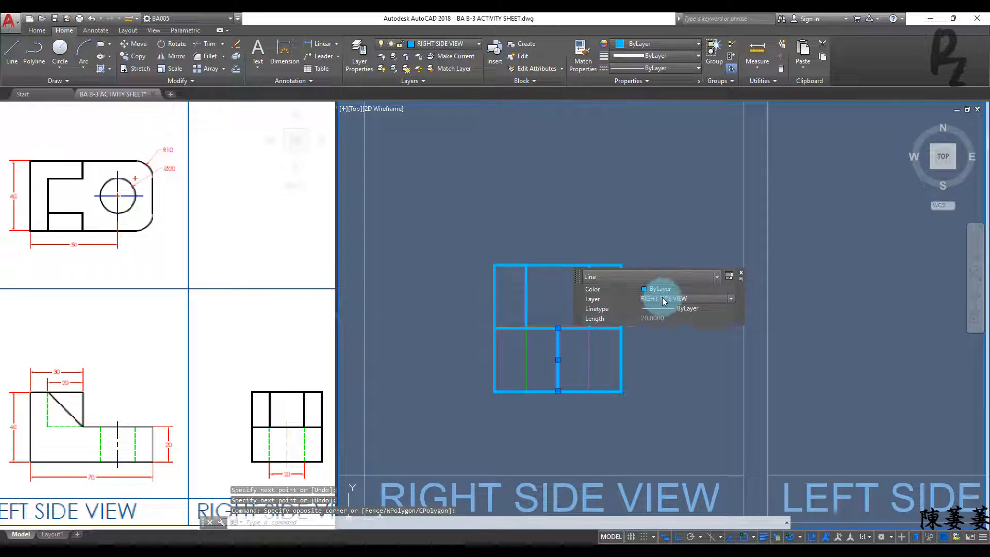
pyautogui.click(664, 299)
pyautogui.click(664, 317)
pyautogui.press('Escape')
pyautogui.press('Escape')
pyautogui.press('Escape')
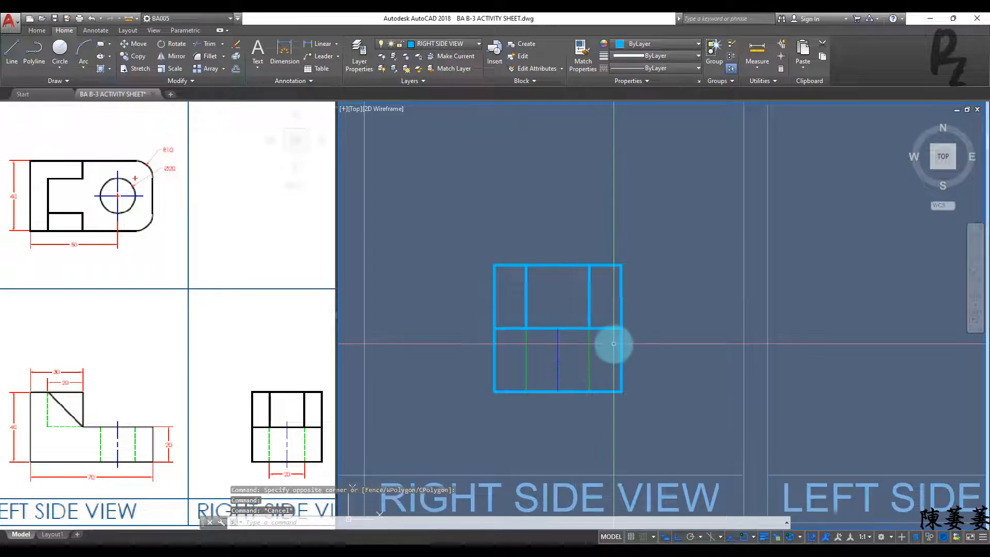
# Add a vertical linear dimension to the left edge of the top view, placed outside the outline
pyautogui.scroll(-3, 603, 346)
pyautogui.scroll(-2, 572, 326)
pyautogui.moveTo(552, 326); pyautogui.dragTo(587, 344, button='middle')
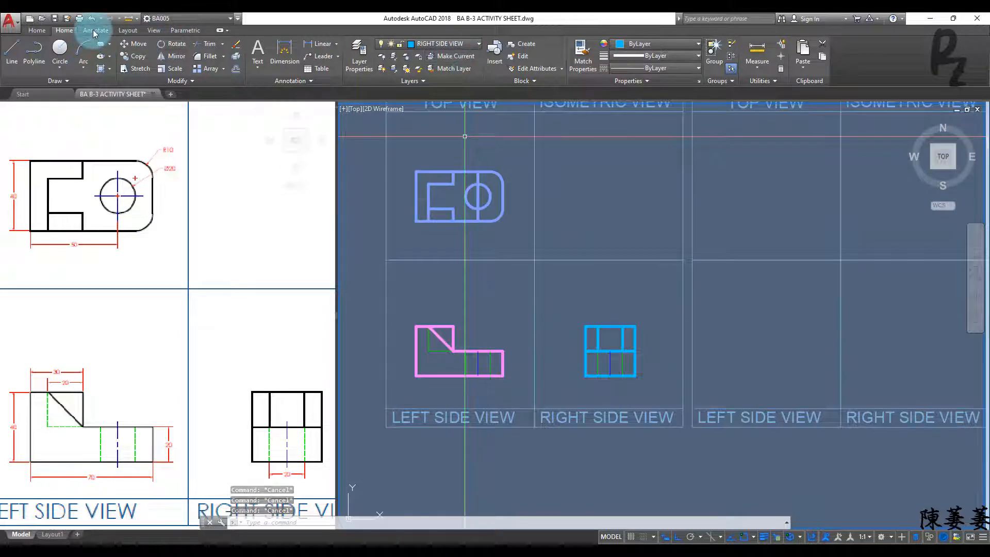
pyautogui.click(94, 31)
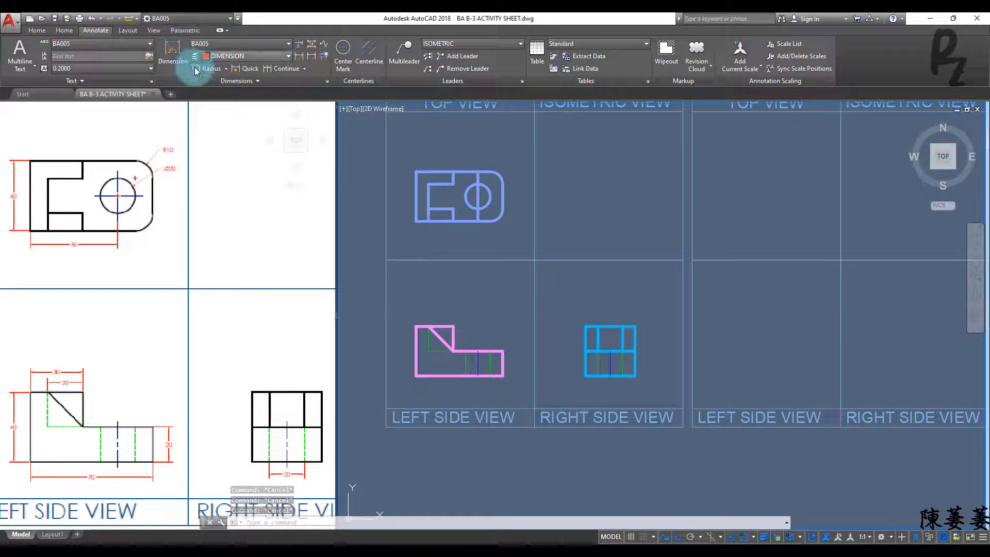
pyautogui.click(225, 68)
pyautogui.click(218, 86)
pyautogui.scroll(6, 398, 194)
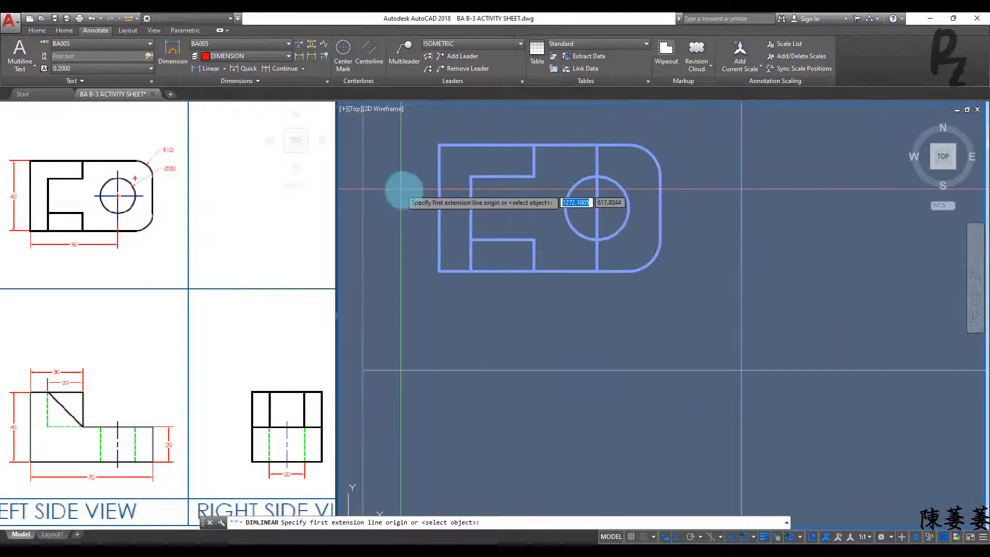
pyautogui.press('Return')
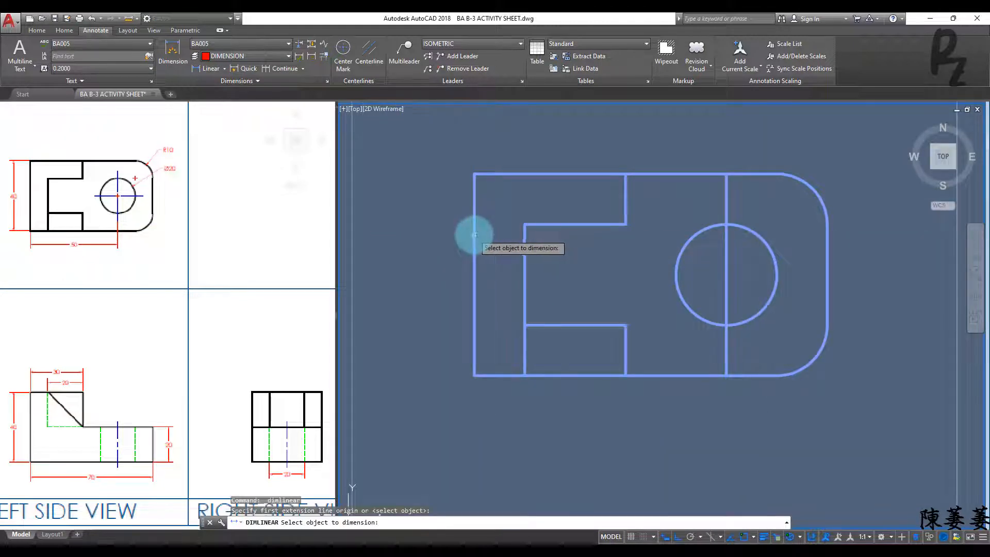
pyautogui.click(475, 235)
pyautogui.click(431, 241)
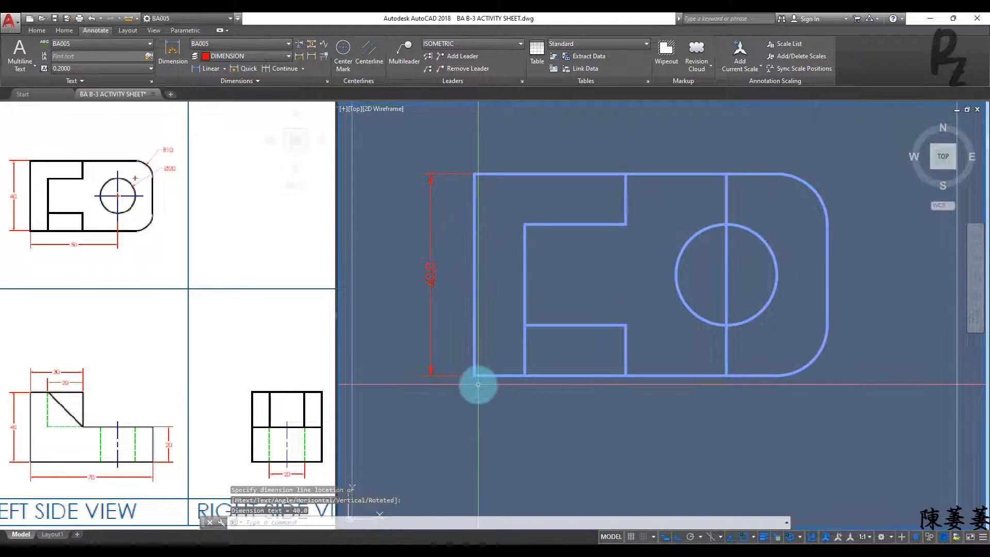
pyautogui.press('Return')
pyautogui.press('Escape')
# Erase the vertical line through the top view's circle and add a center mark to the circle instead
pyautogui.click(726, 280)
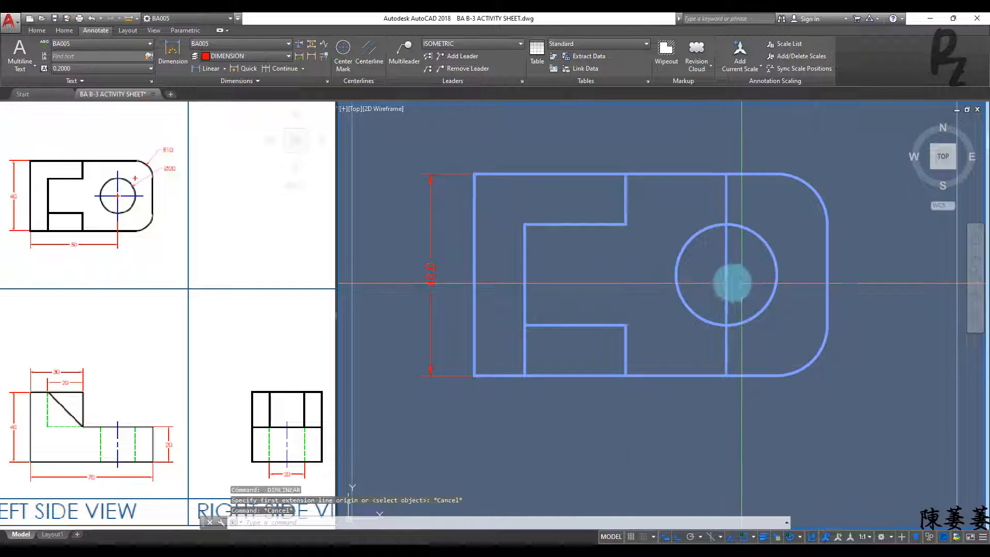
pyautogui.write('e')
pyautogui.press('Return')
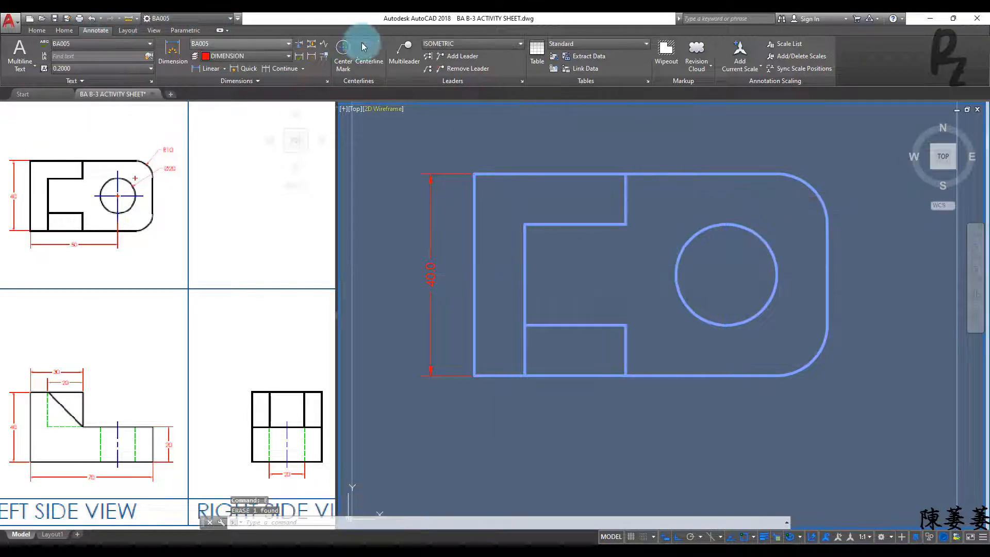
pyautogui.click(343, 52)
pyautogui.click(679, 248)
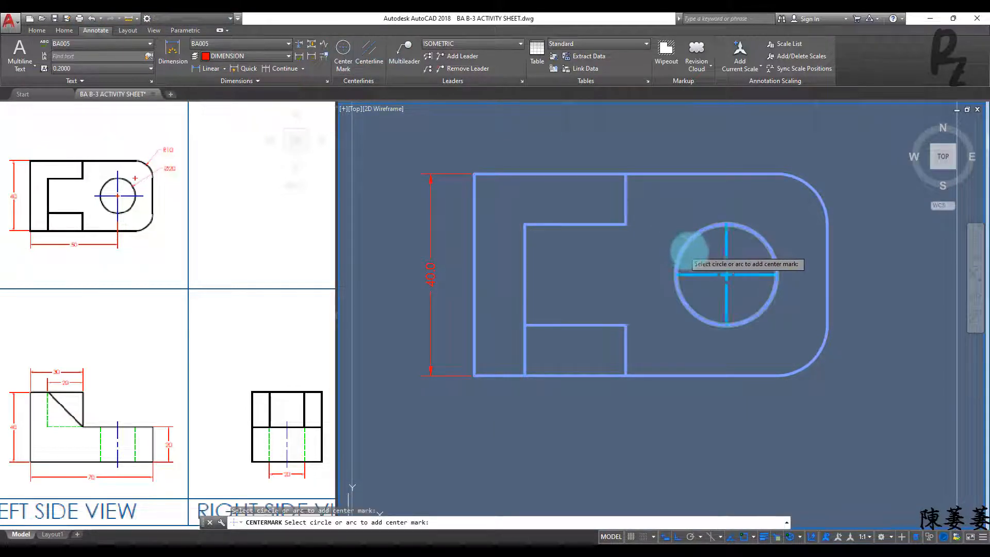
pyautogui.press('Escape')
pyautogui.press('Escape')
# Assign the circle's center mark to the CENTERLINE layer
pyautogui.click(738, 285)
pyautogui.click(726, 266)
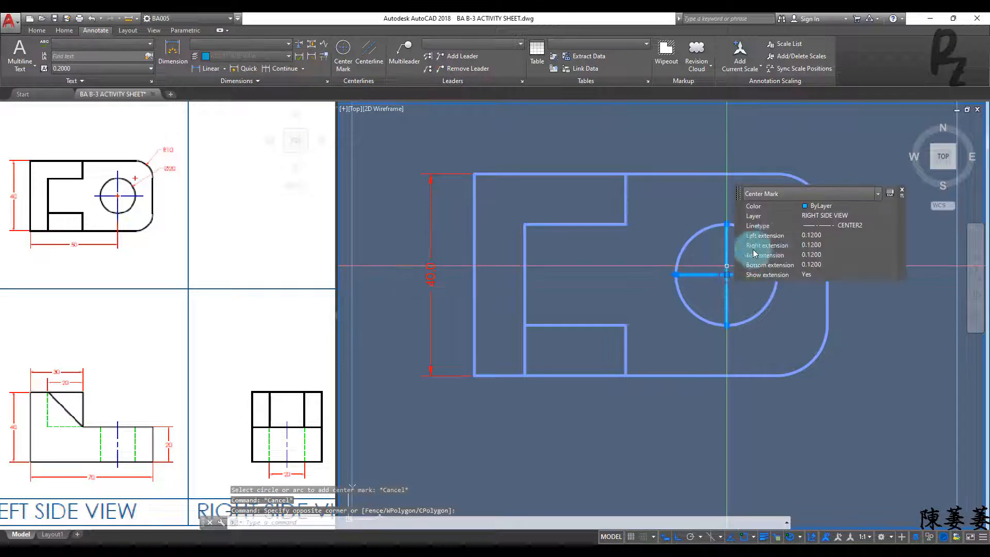
pyautogui.click(819, 216)
pyautogui.press('Escape')
pyautogui.click(280, 193)
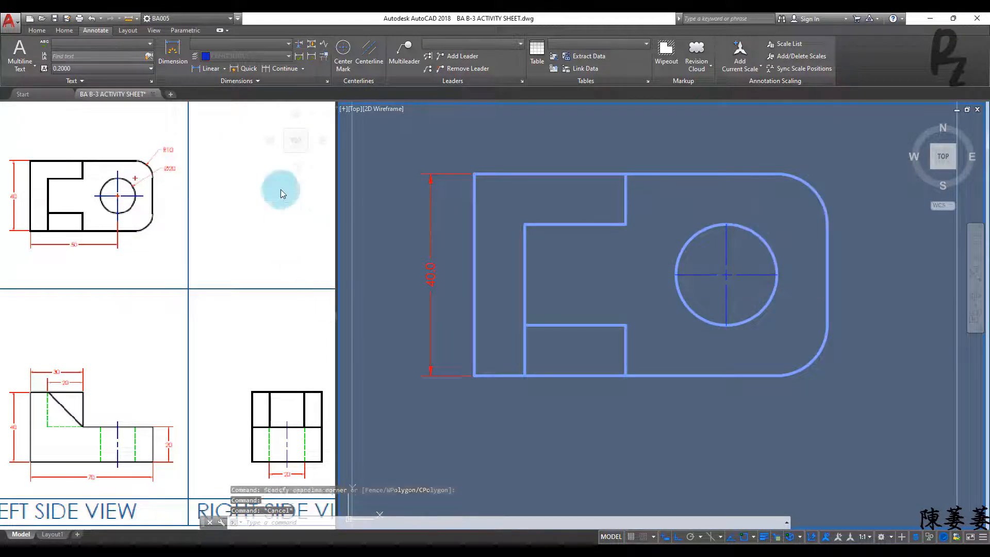
# Add a horizontal linear dimension below the top view from its lower-left corner to the circle's vertical centerline
pyautogui.click(205, 70)
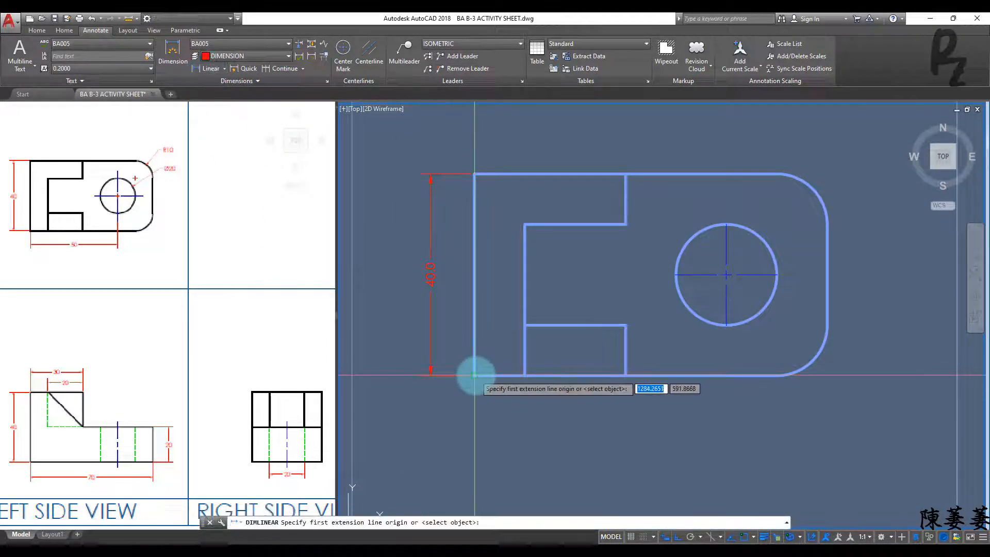
pyautogui.click(726, 325)
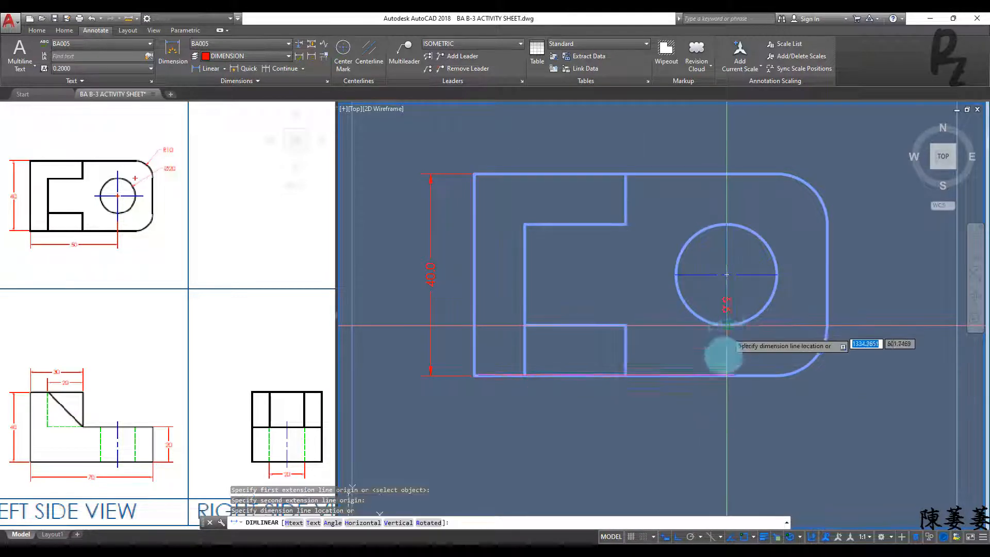
pyautogui.click(715, 410)
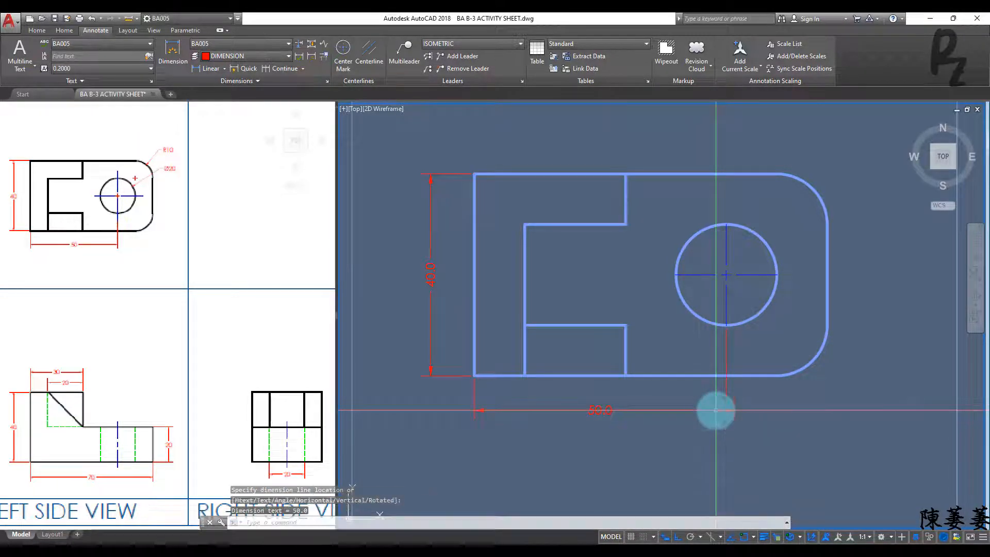
# Add a radius dimension to the top view's upper-right rounded corner, with the text outside the outline
pyautogui.click(225, 69)
pyautogui.click(219, 172)
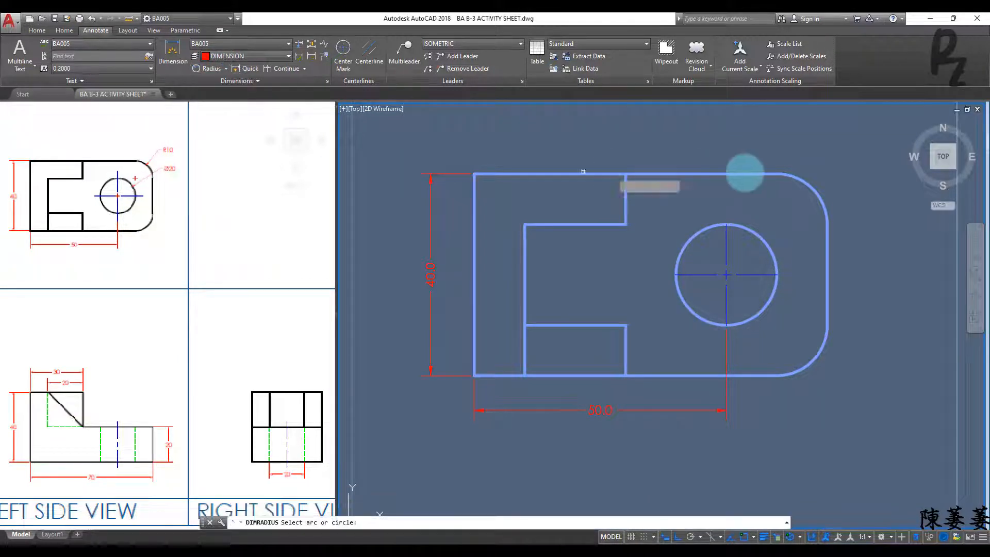
pyautogui.click(812, 187)
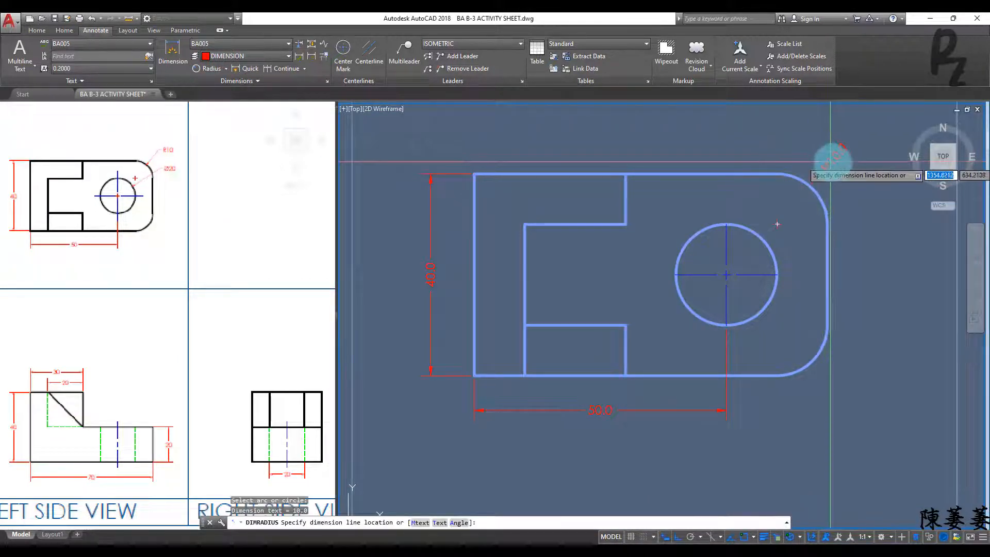
pyautogui.click(824, 170)
pyautogui.press('space')
pyautogui.press('Escape')
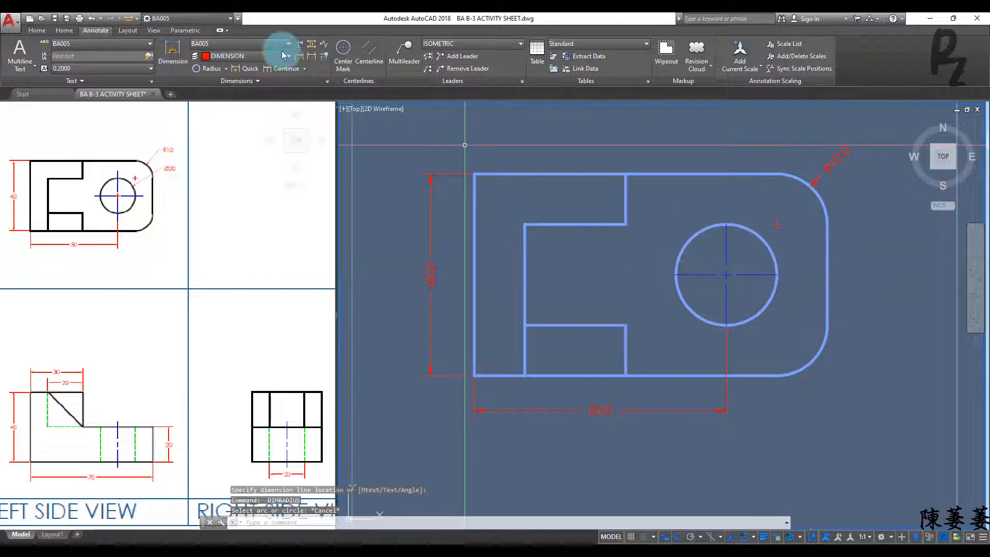
# Add a diameter dimension to the top view's circle, with the text outside the part's right edge
pyautogui.click(226, 68)
pyautogui.click(218, 190)
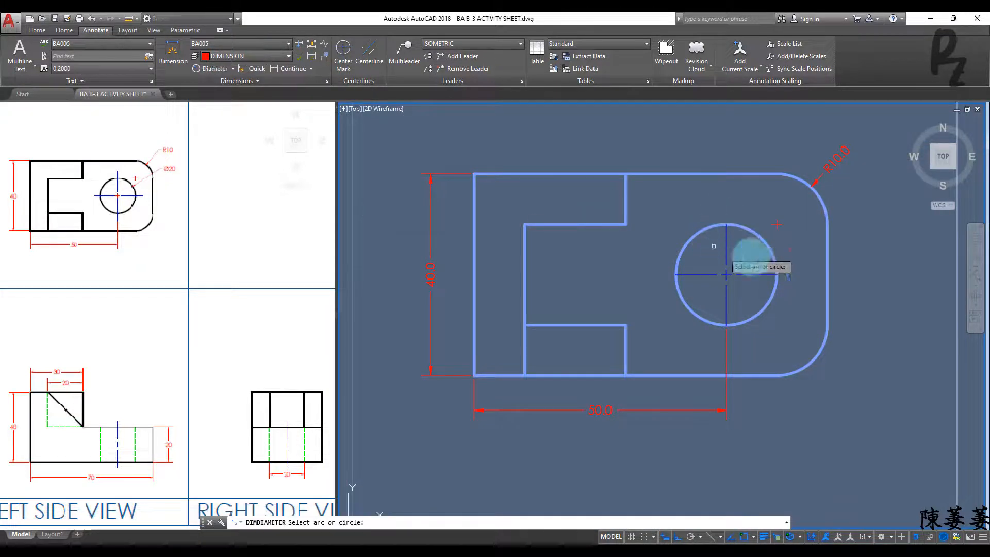
pyautogui.click(774, 252)
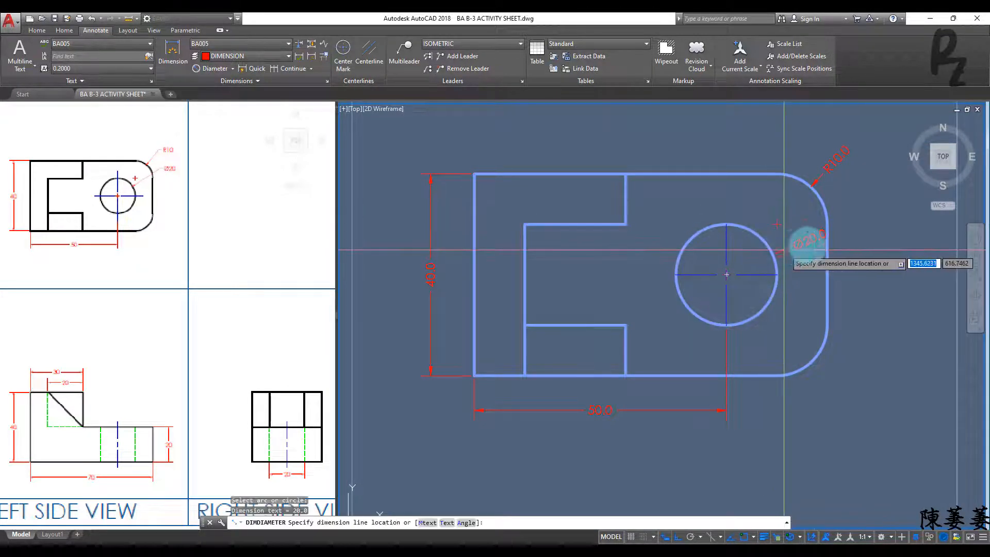
pyautogui.click(851, 229)
pyautogui.press('Escape')
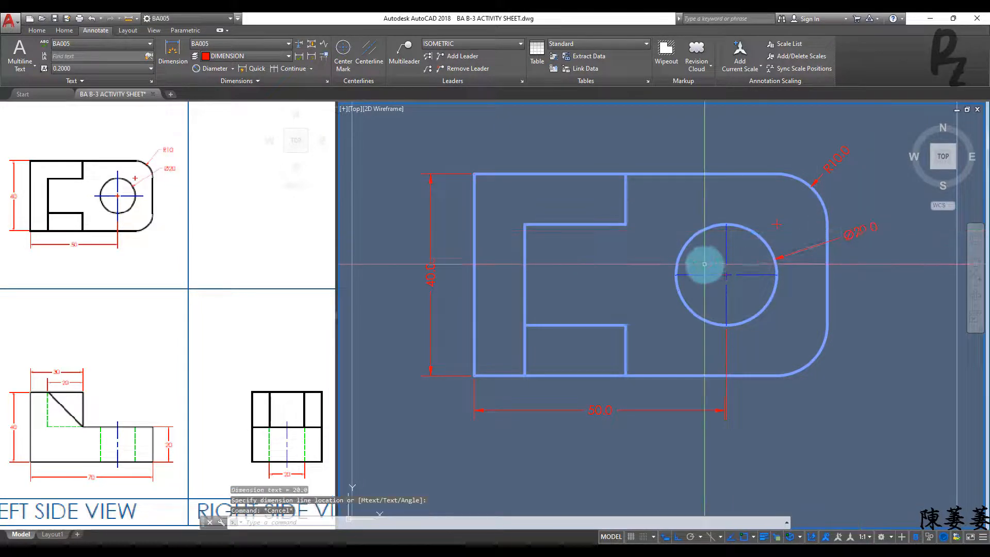
pyautogui.press('Escape')
pyautogui.press('Escape')
# Add a horizontal linear dimension above the left side view from the diagonal's upper end to the raised block's upper-right corner
pyautogui.scroll(-5, 718, 238)
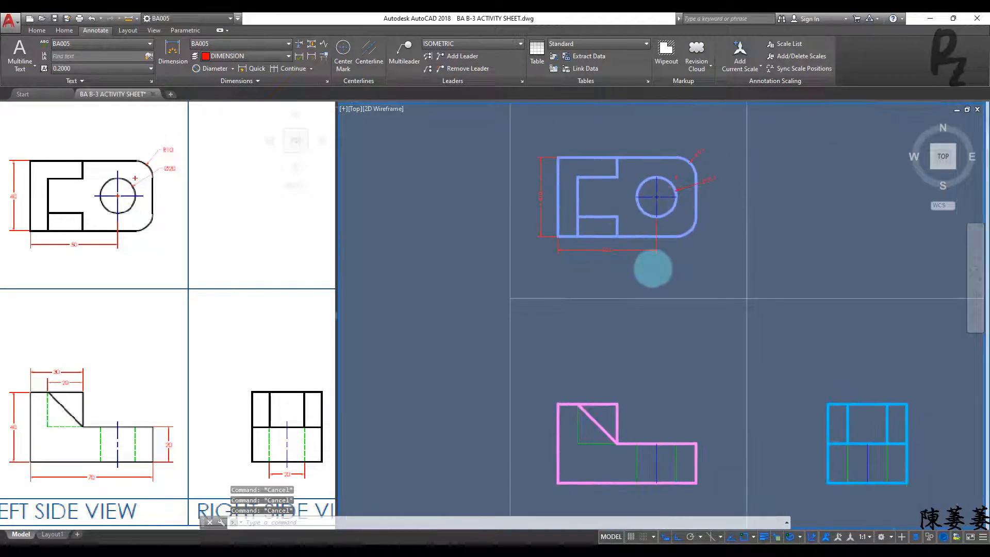
pyautogui.moveTo(655, 298); pyautogui.dragTo(675, 223, button='middle')
pyautogui.click(232, 68)
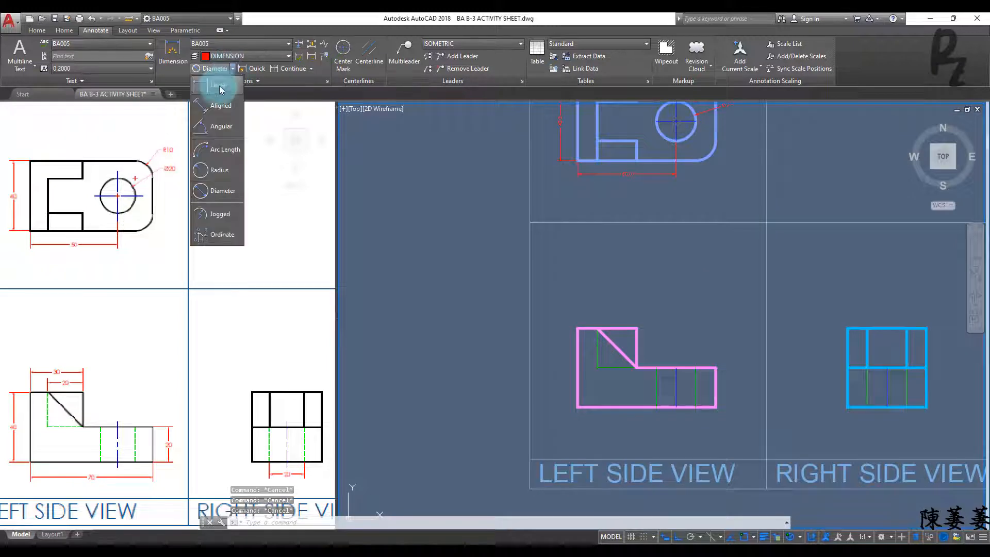
pyautogui.click(215, 86)
pyautogui.scroll(4, 629, 324)
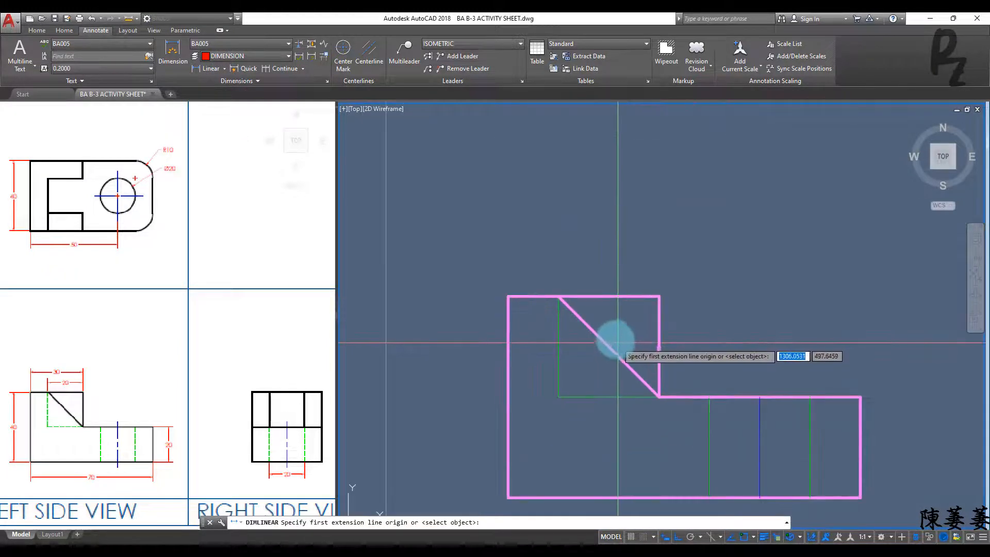
pyautogui.click(537, 269)
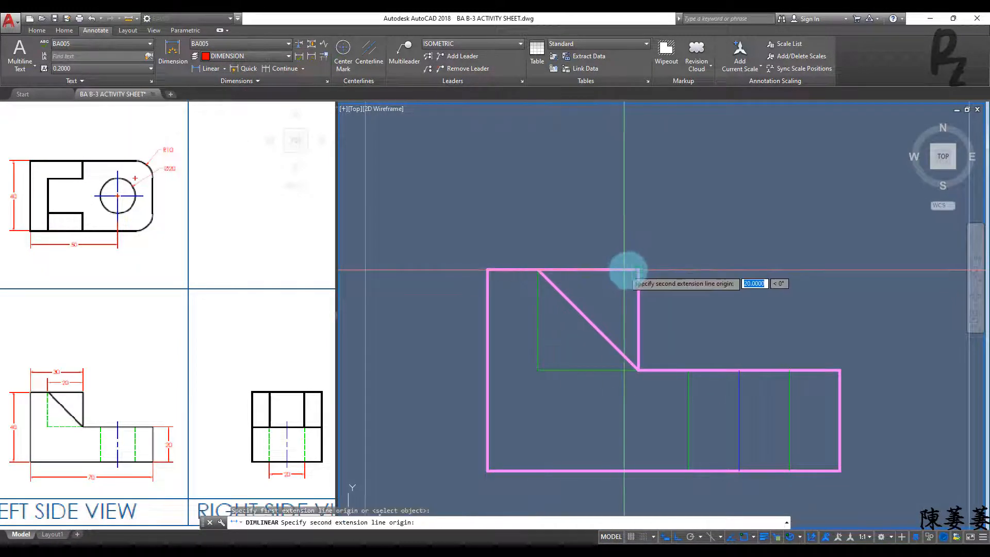
pyautogui.click(638, 268)
pyautogui.click(634, 235)
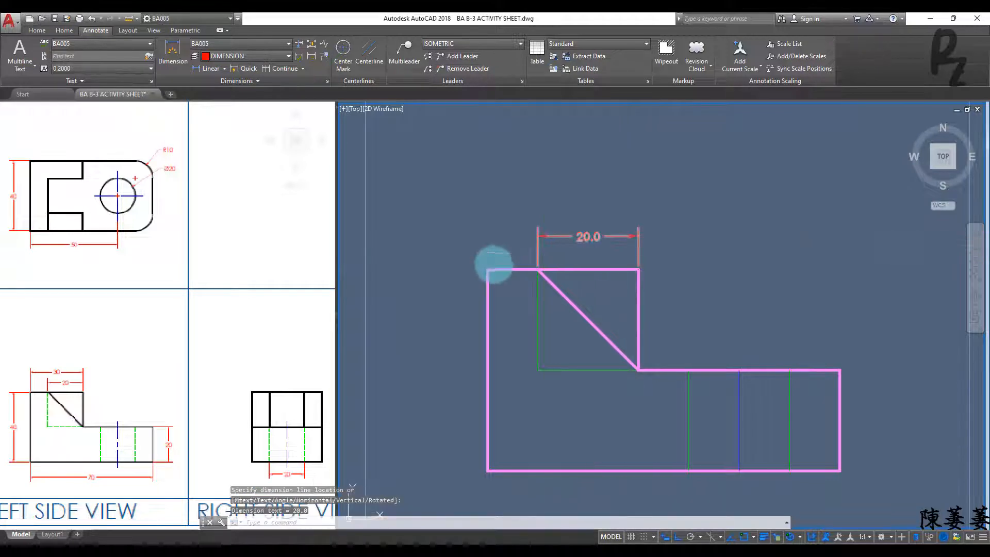
# Dimension the full width of the left side view's raised block, placed above the existing horizontal dimension
pyautogui.press('Return')
pyautogui.click(487, 269)
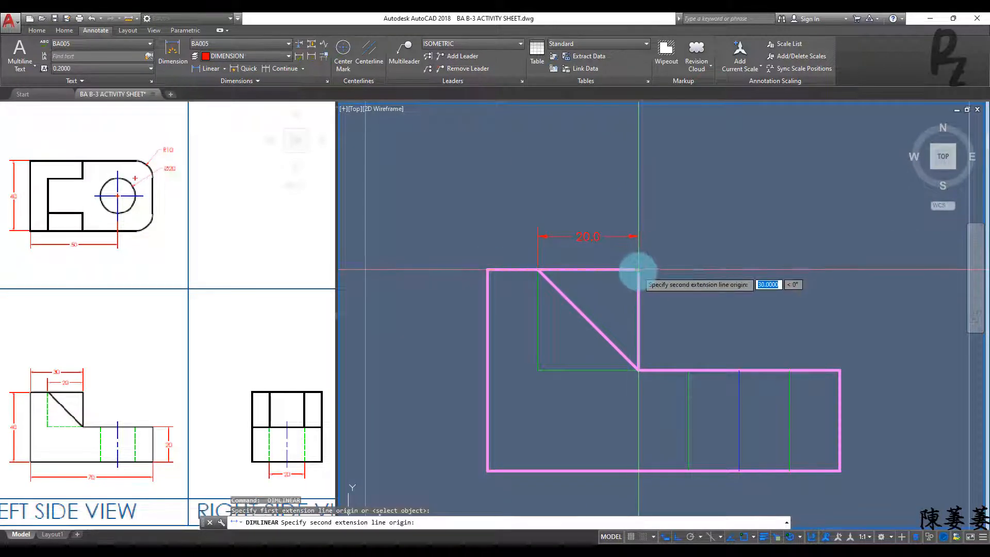
pyautogui.click(638, 268)
pyautogui.click(638, 208)
# Add a vertical linear dimension to the left side view's full-height left edge, placed outside the outline
pyautogui.press('Return')
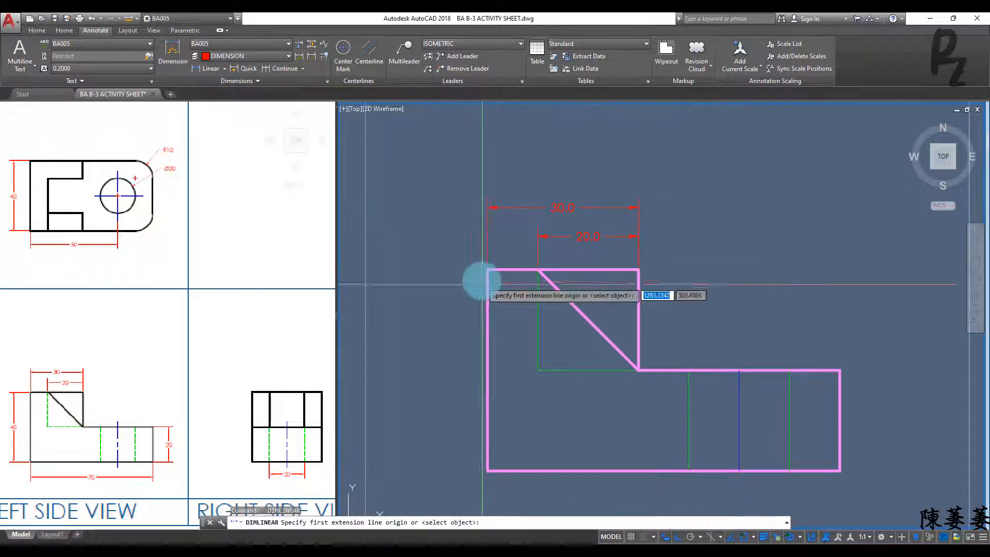
pyautogui.press('Return')
pyautogui.click(487, 287)
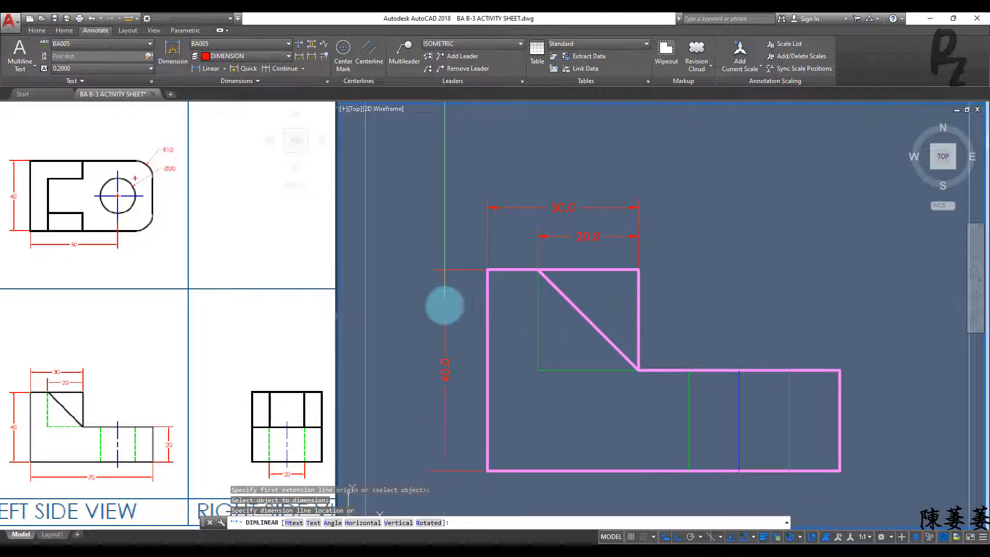
pyautogui.click(444, 306)
# Add a linear dimension for the left side view's overall length, using its bottom edge and placed below the view
pyautogui.moveTo(536, 454); pyautogui.dragTo(537, 331, button='middle')
pyautogui.press('Return')
pyautogui.press('Return')
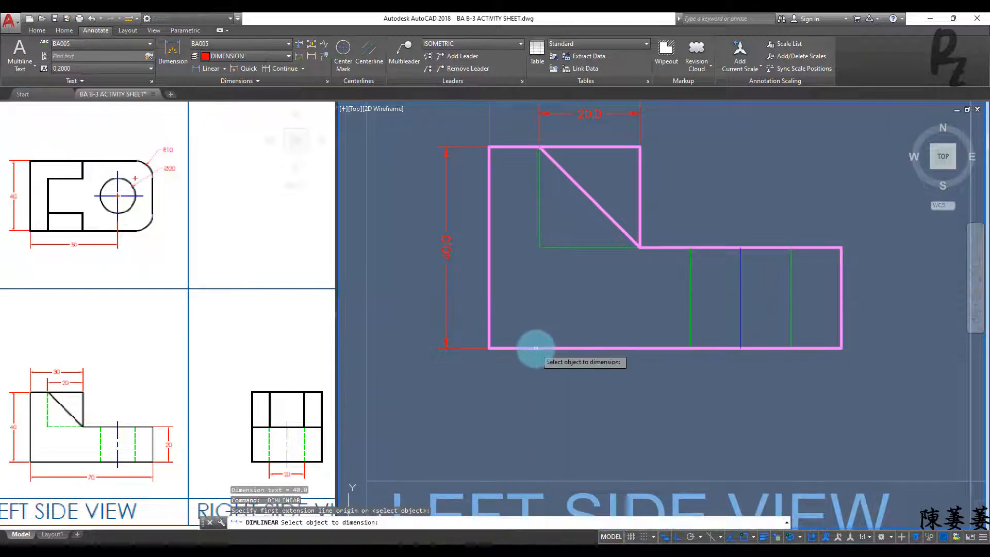
pyautogui.click(535, 348)
# Add a vertical linear dimension to the left side view's short right edge, placed outside the outline
pyautogui.moveTo(789, 327); pyautogui.dragTo(584, 329, button='middle')
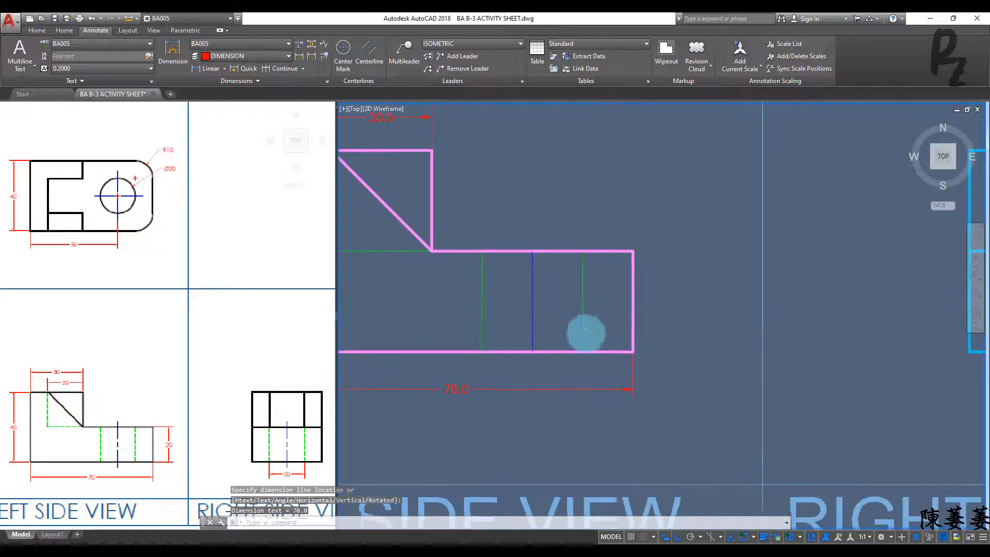
pyautogui.press('Return')
pyautogui.press('Return')
pyautogui.click(632, 294)
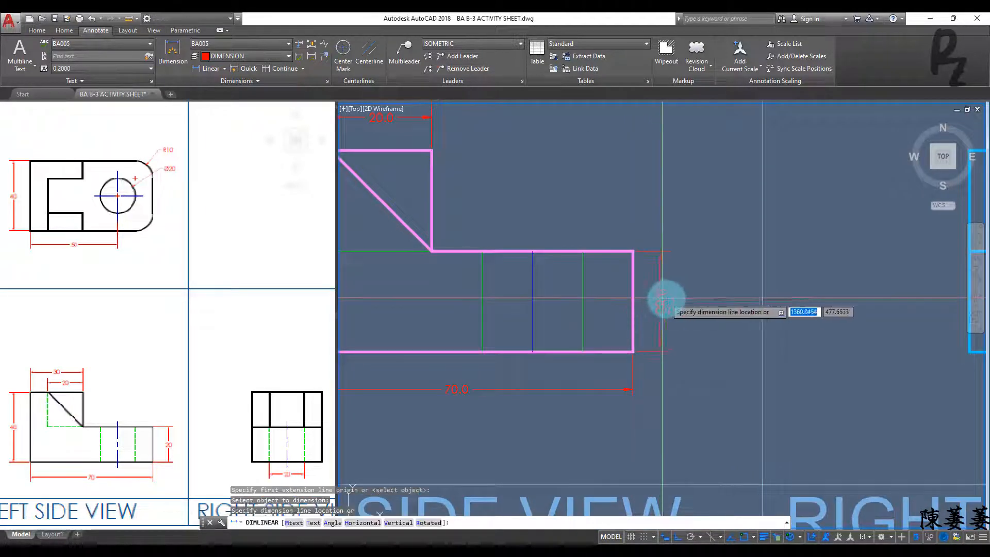
pyautogui.click(665, 299)
# Dimension the distance between the right side view's two hidden lines below the view, aligned with the left side view's overall length dimension
pyautogui.press('Return')
pyautogui.moveTo(968, 302); pyautogui.dragTo(646, 301, button='middle')
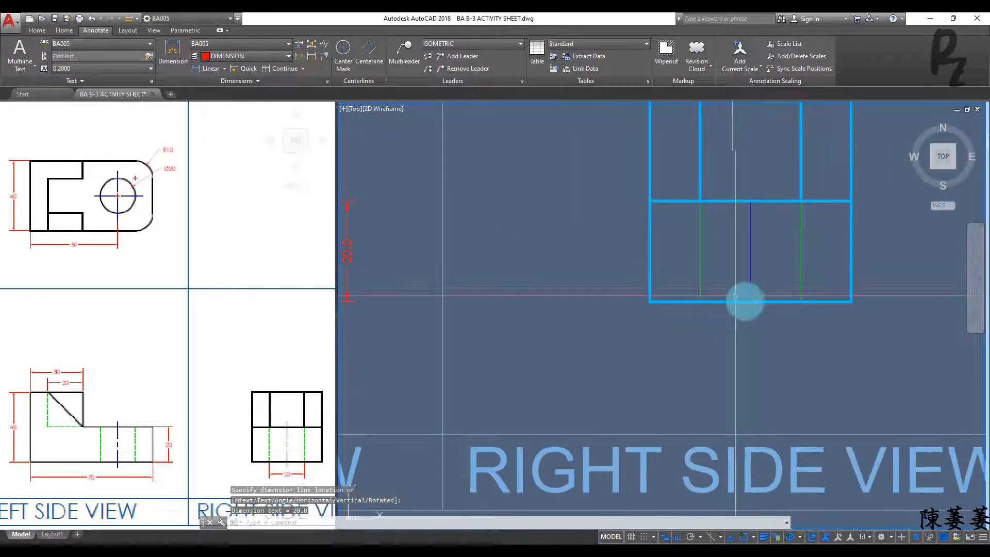
pyautogui.click(700, 302)
pyautogui.click(800, 301)
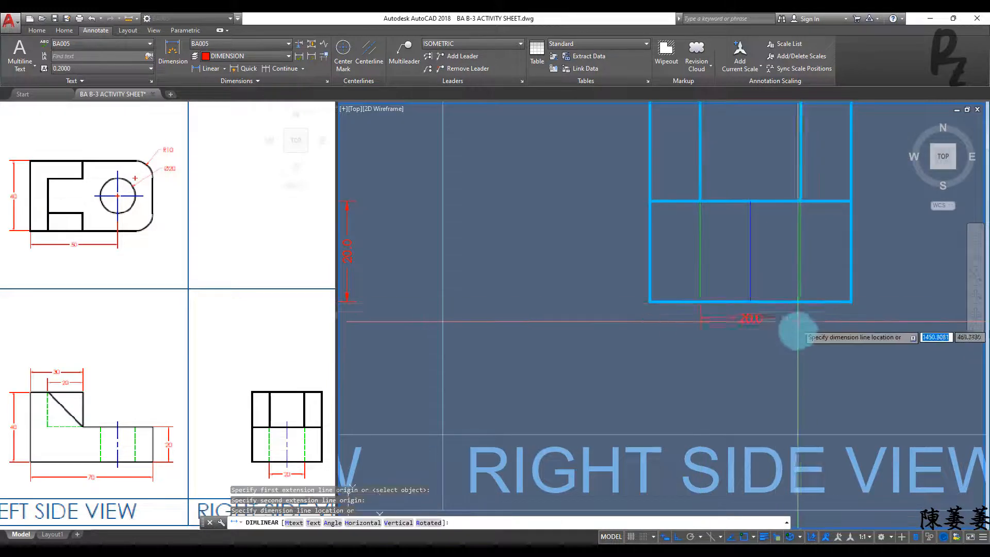
pyautogui.scroll(-1, 800, 343)
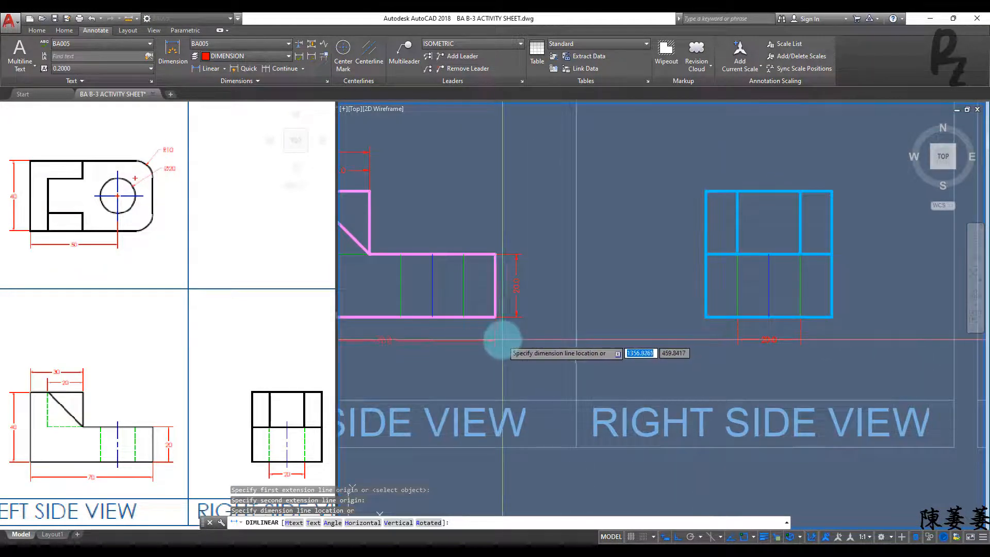
pyautogui.click(599, 341)
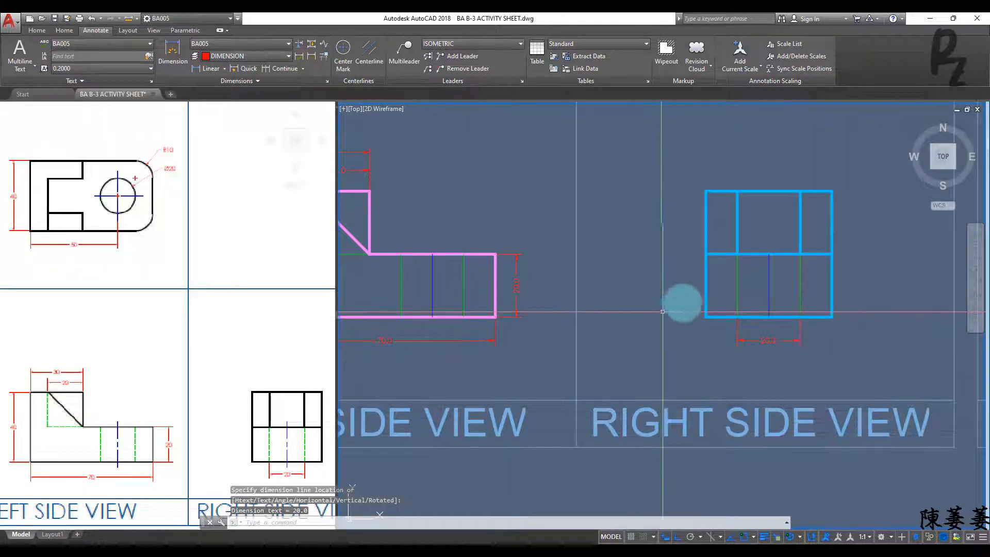
pyautogui.scroll(-3, 728, 255)
pyautogui.scroll(2, 684, 234)
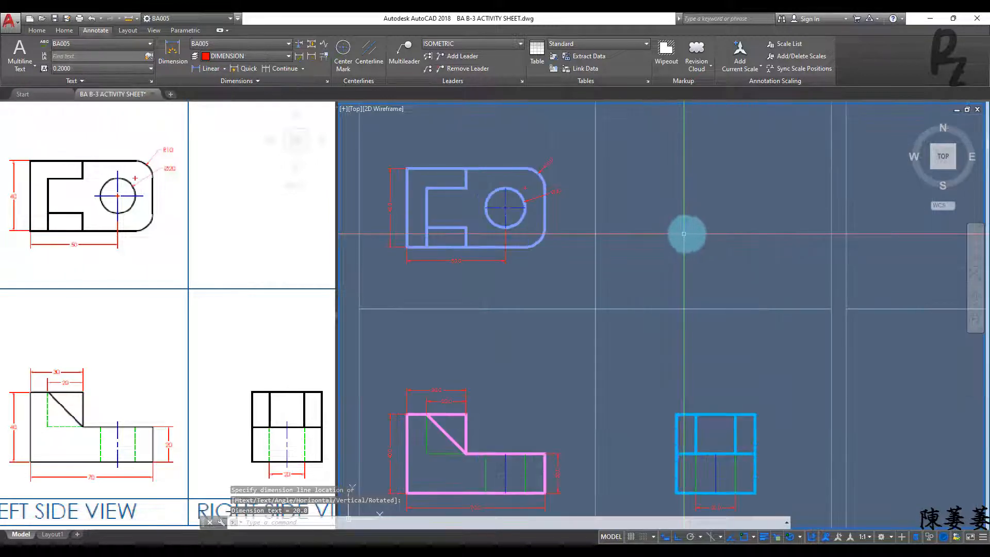
# Save the drawing, turn on isometric drafting and set the active isoplane to Top
pyautogui.hotkey('ctrl', 's')
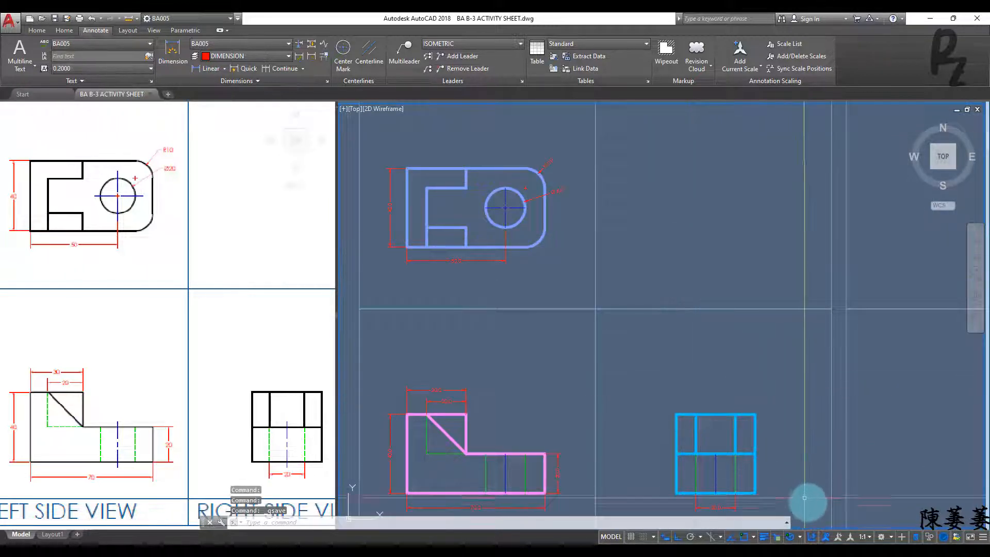
pyautogui.click(711, 536)
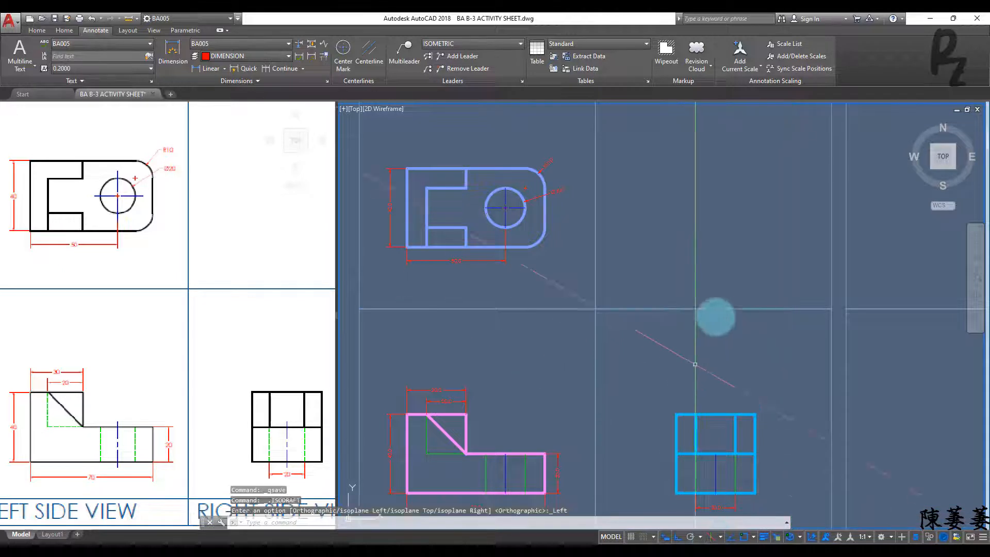
pyautogui.press('F5')
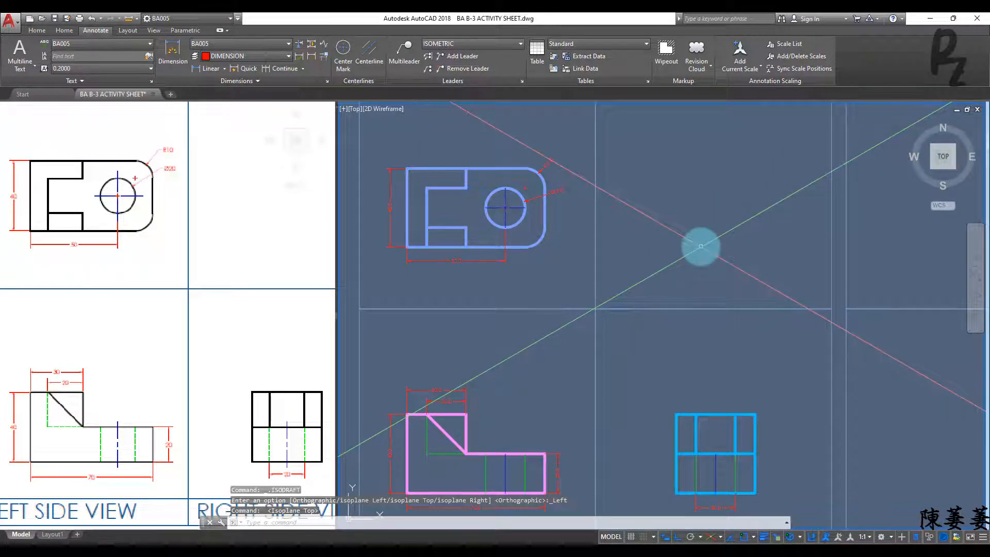
# Draw a 70 by 40 isometric rectangle with the Line tool in the empty sheet cell beside the top view
pyautogui.press('Return')
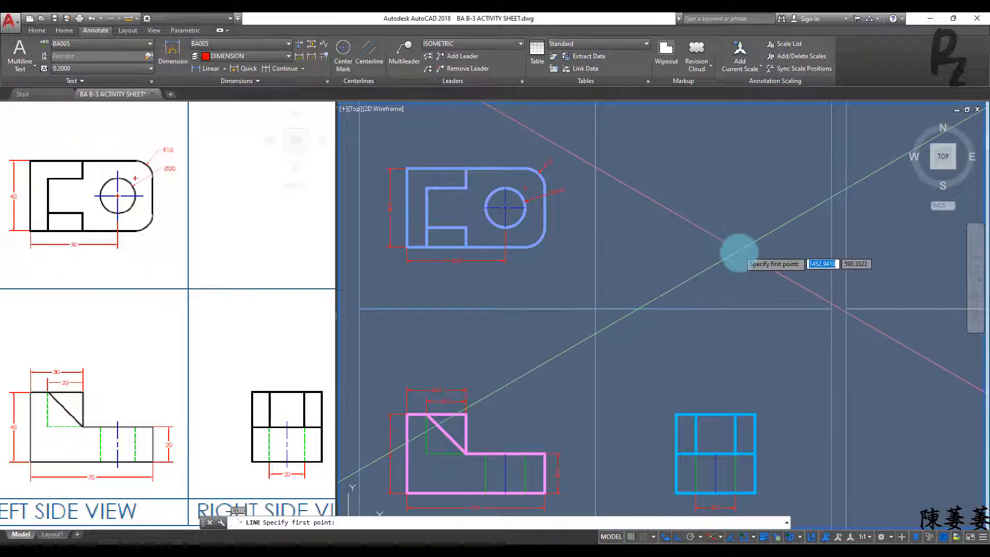
pyautogui.click(730, 252)
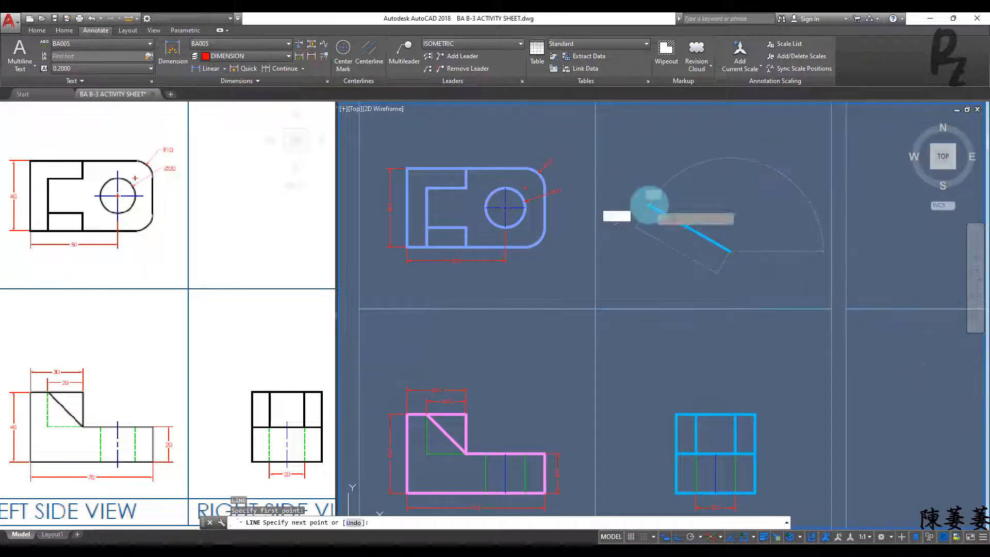
pyautogui.write('70')
pyautogui.press('Return')
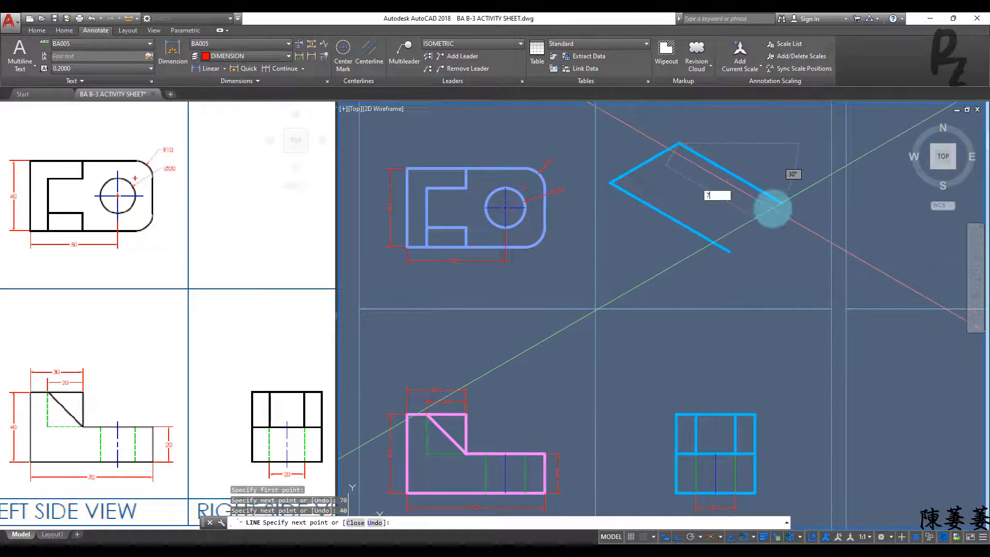
pyautogui.press('Return')
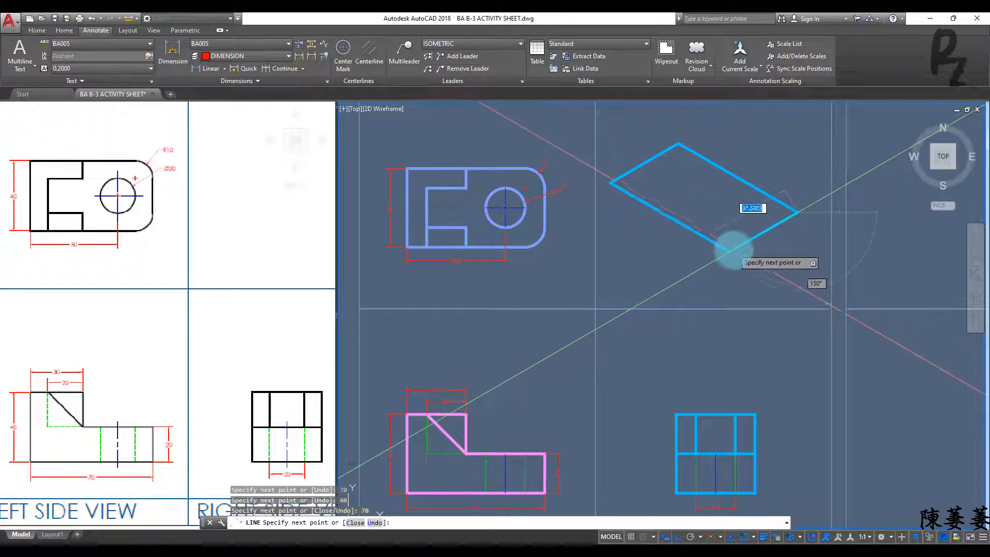
pyautogui.press('Escape')
pyautogui.press('Escape')
pyautogui.press('Escape')
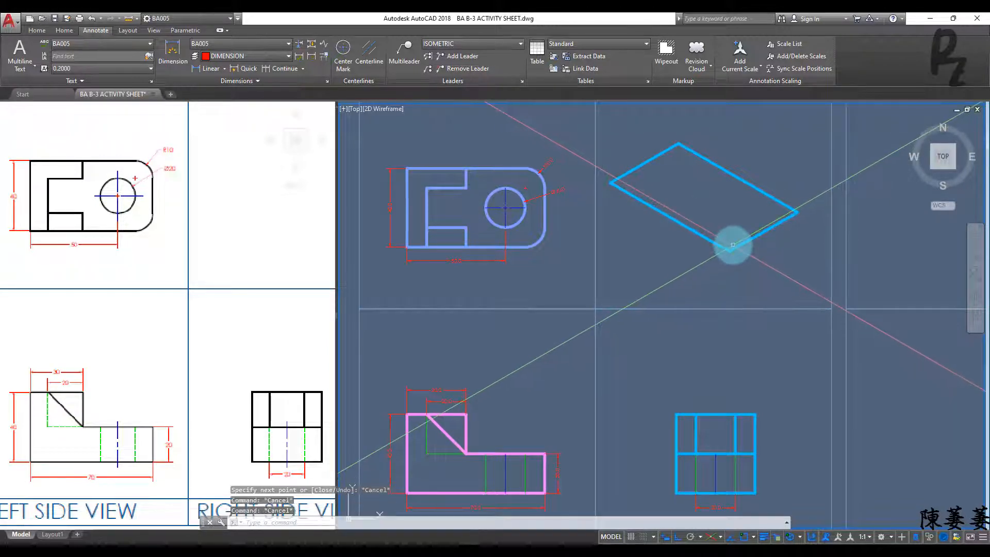
# From the isometric rectangle's lowest corner, draw construction lines 10 along the short front edge and 10 inward parallel to the long edge
pyautogui.scroll(3, 727, 243)
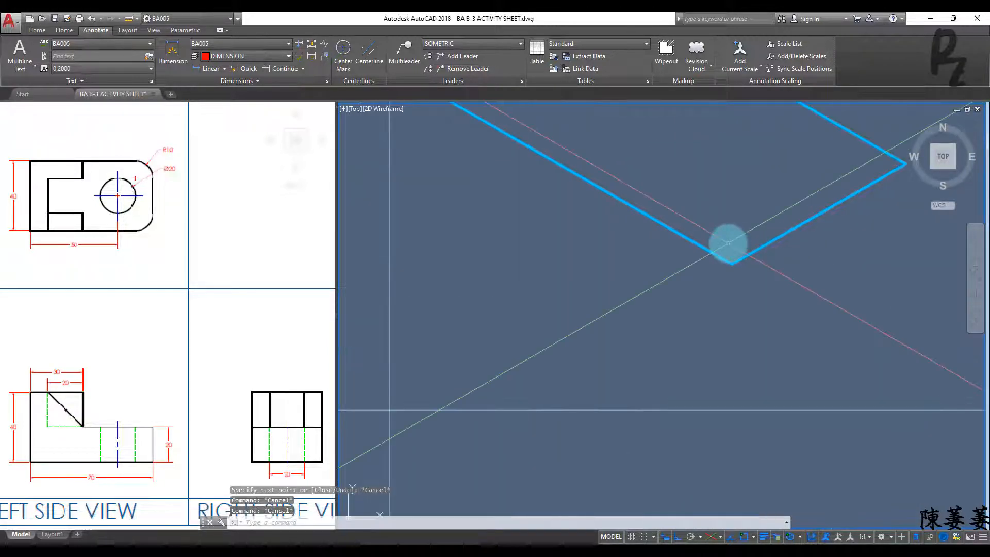
pyautogui.press('space')
pyautogui.click(731, 262)
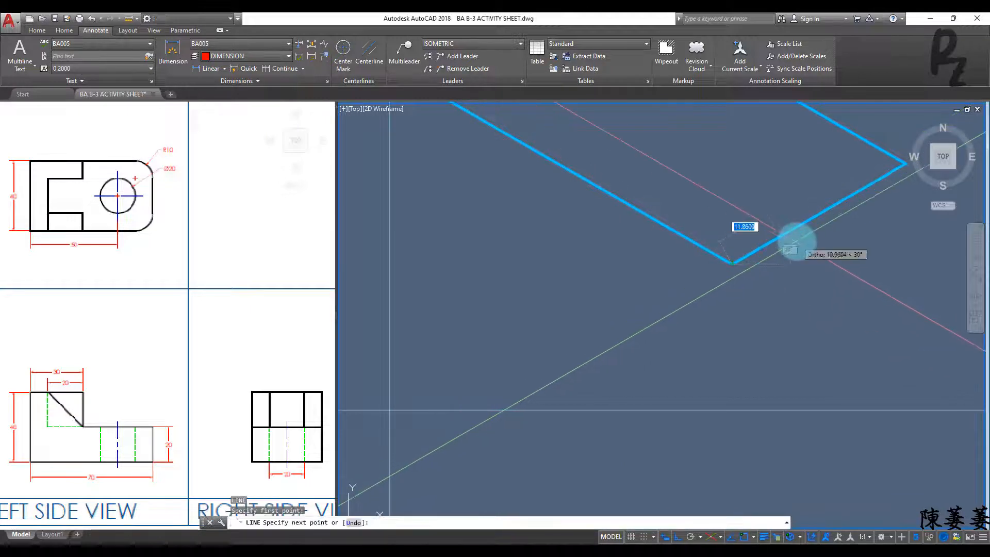
pyautogui.write('10')
pyautogui.press('Return')
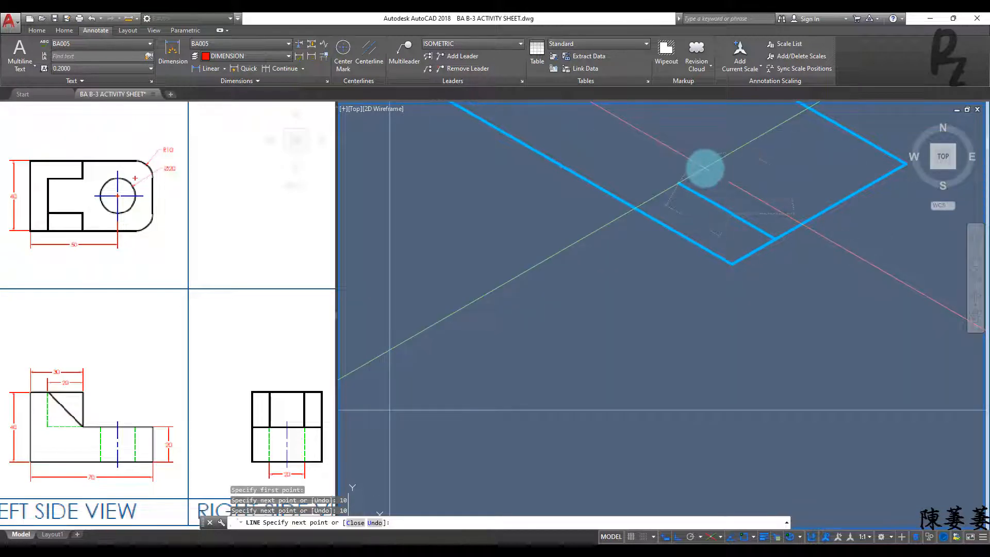
pyautogui.press('Return')
# Draw an isocircle of radius 10 centred on the inner end of the construction line, reaching the short front edge
pyautogui.write('el')
pyautogui.press('Return')
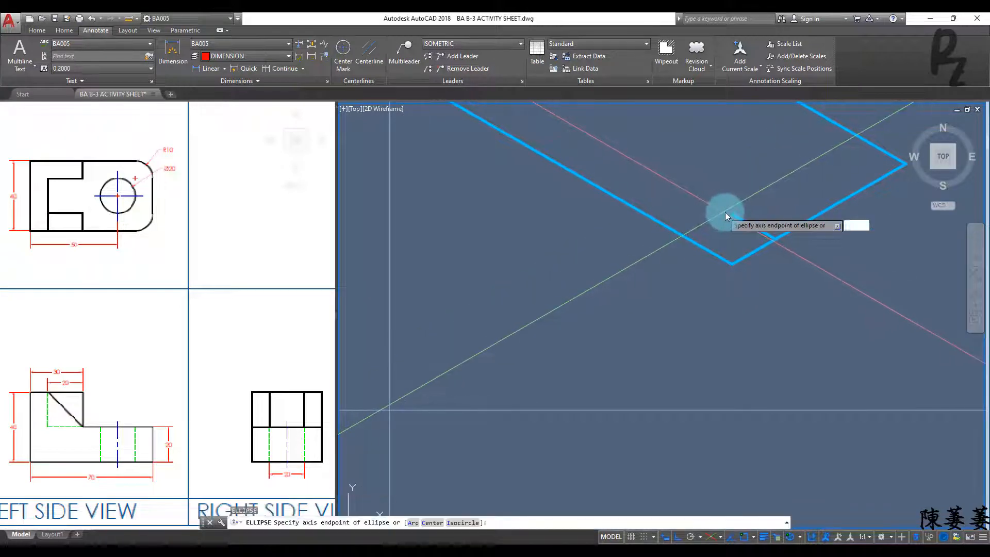
pyautogui.write('i')
pyautogui.press('Return')
pyautogui.click(731, 213)
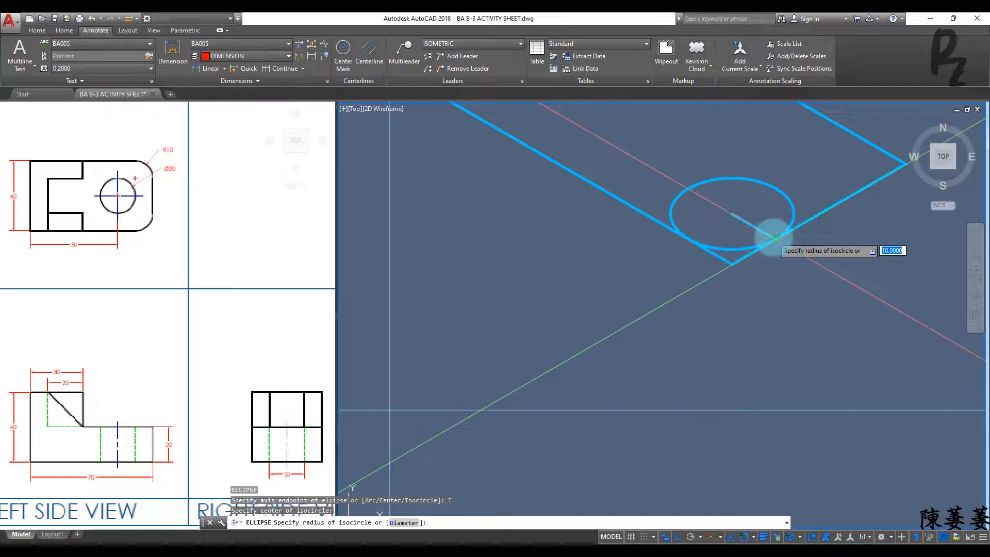
pyautogui.click(775, 238)
pyautogui.press('Escape')
pyautogui.press('Escape')
pyautogui.press('Escape')
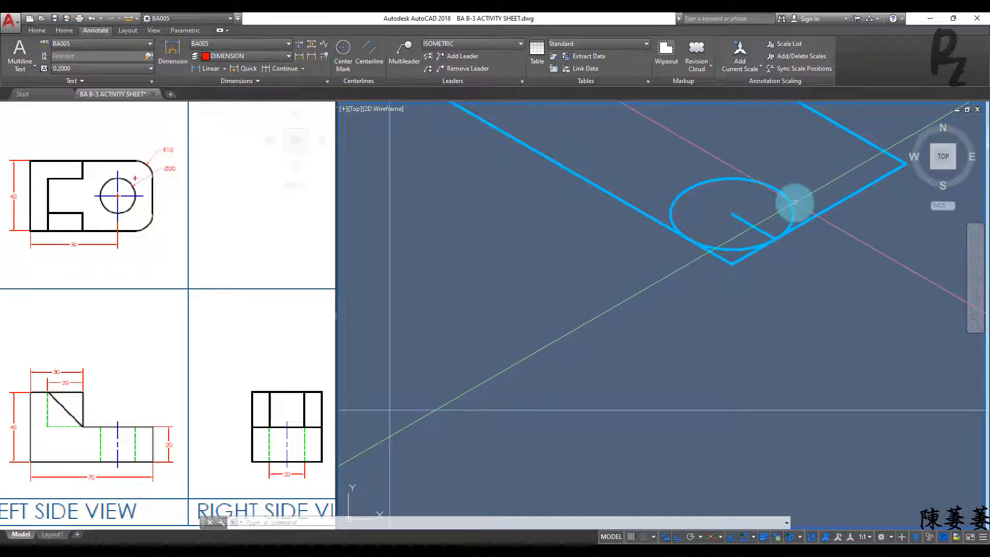
# From the short front edge's other corner, draw construction lines 10 along that edge and 10 inward parallel to the long edge
pyautogui.write('l')
pyautogui.press('Return')
pyautogui.moveTo(873, 166); pyautogui.dragTo(698, 265, button='middle')
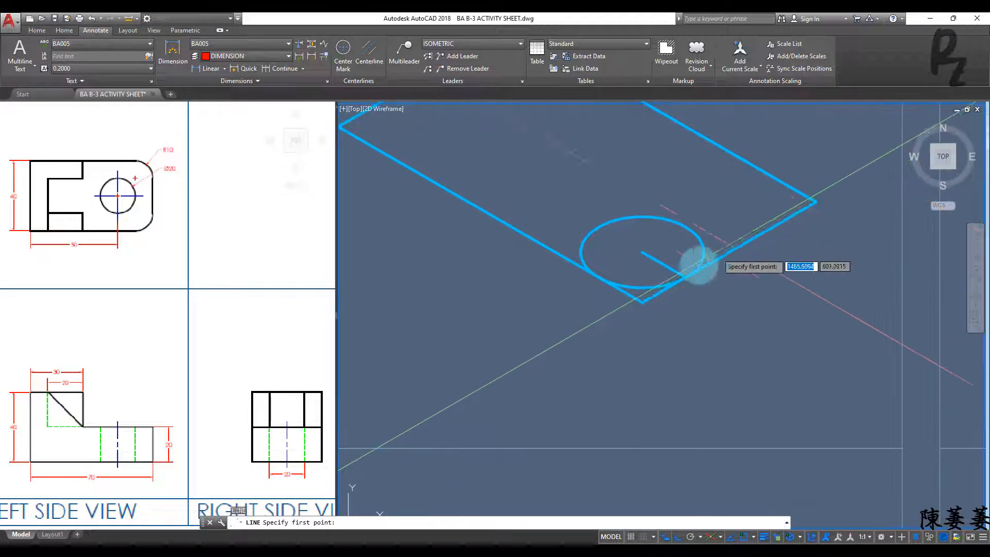
pyautogui.click(642, 251)
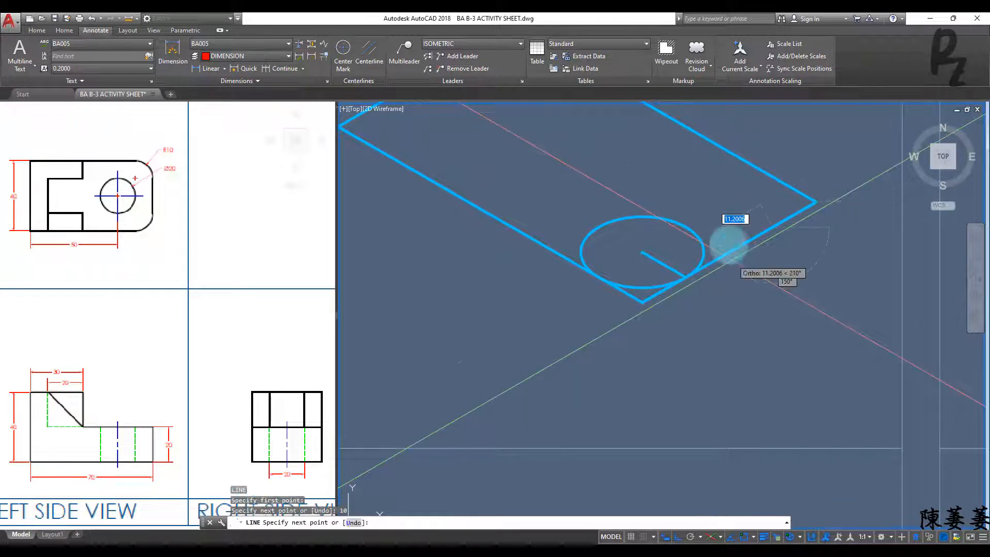
pyautogui.press('Return')
pyautogui.press('Escape')
pyautogui.press('Escape')
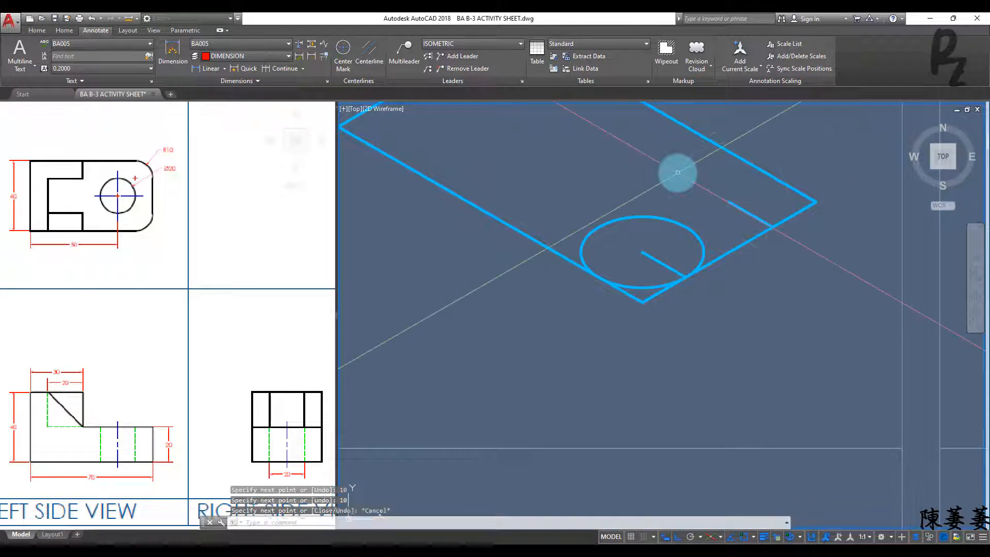
# Copy the isocircle from its centre to the inner end of the second construction line
pyautogui.click(698, 220)
pyautogui.click(653, 192)
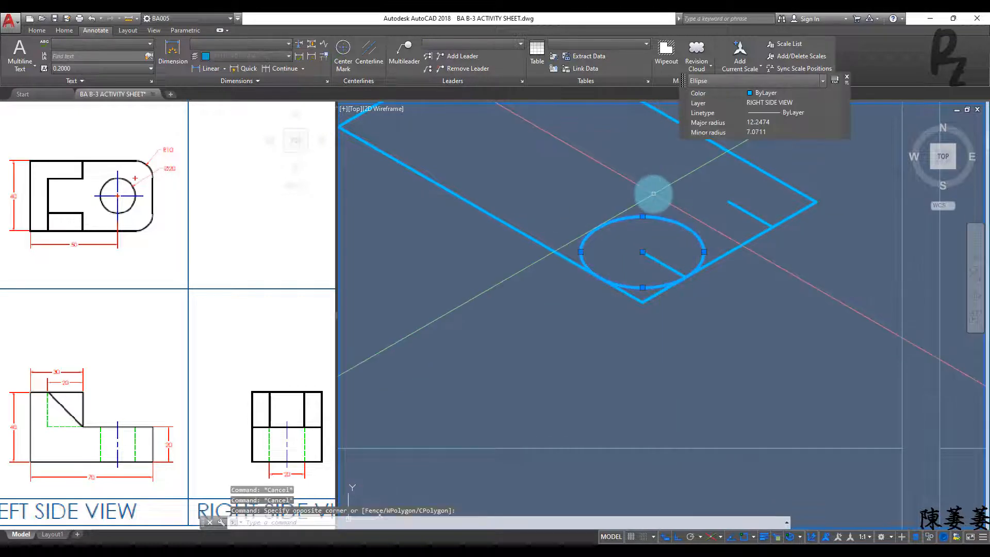
pyautogui.press('Return')
pyautogui.click(642, 252)
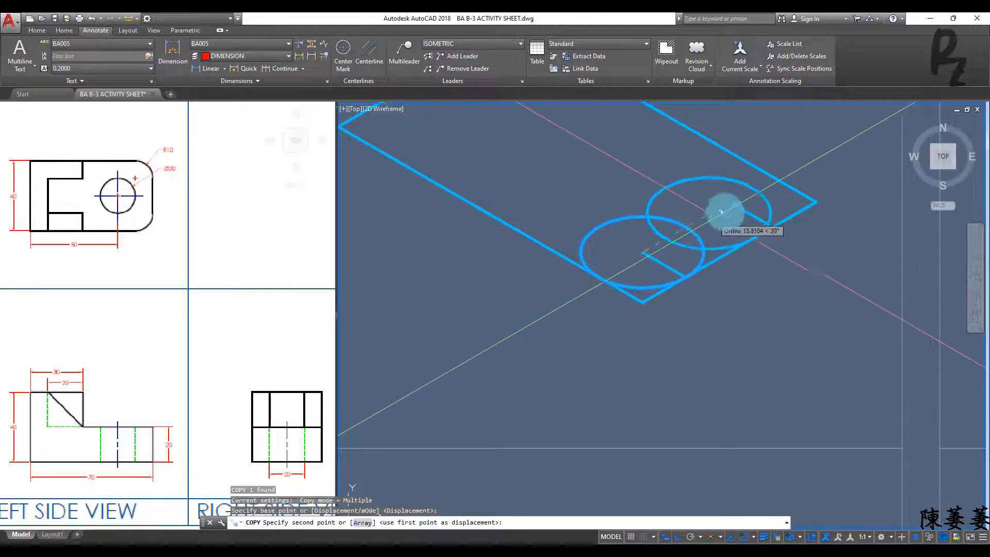
pyautogui.click(731, 201)
pyautogui.press('Escape')
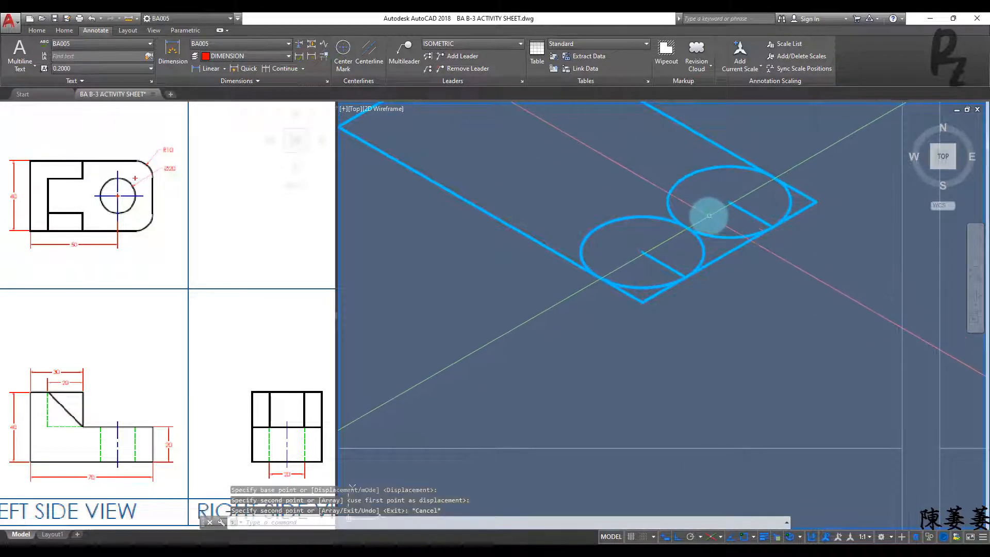
# Trim both isocircles to leave only the rounded arcs at the two corners of the short front edge
pyautogui.press('Return')
pyautogui.press('Return')
pyautogui.click(700, 219)
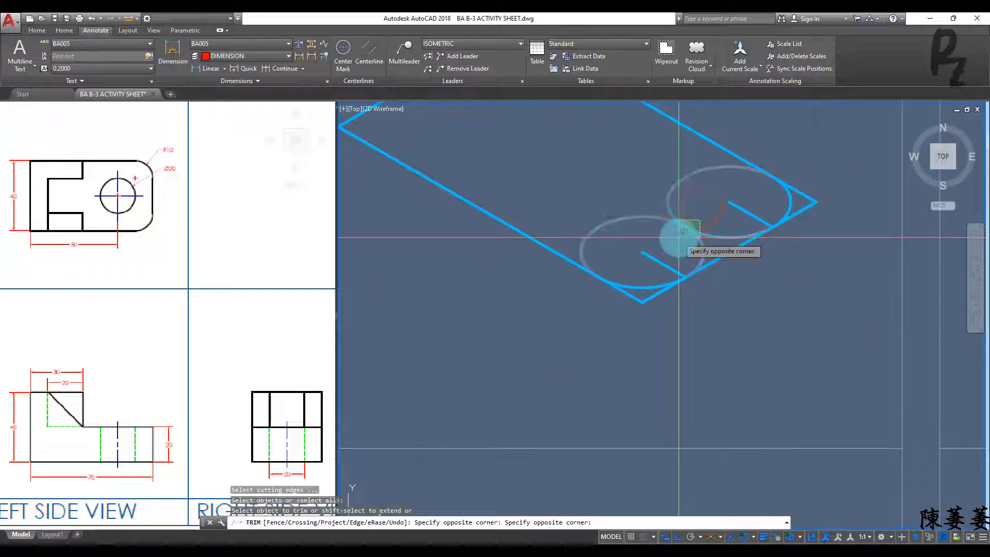
pyautogui.click(678, 237)
pyautogui.press('Escape')
pyautogui.press('Escape')
pyautogui.press('Escape')
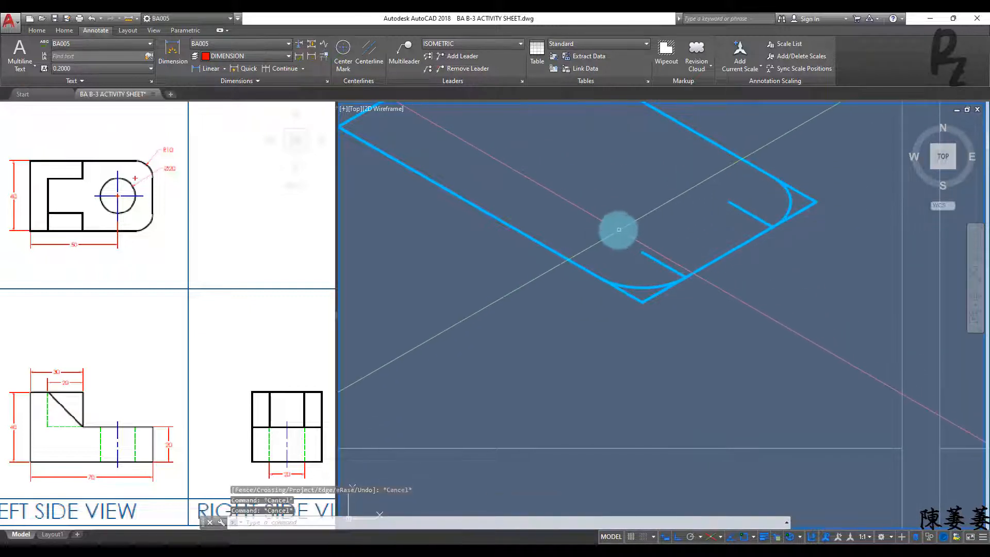
pyautogui.click(586, 222)
pyautogui.click(729, 319)
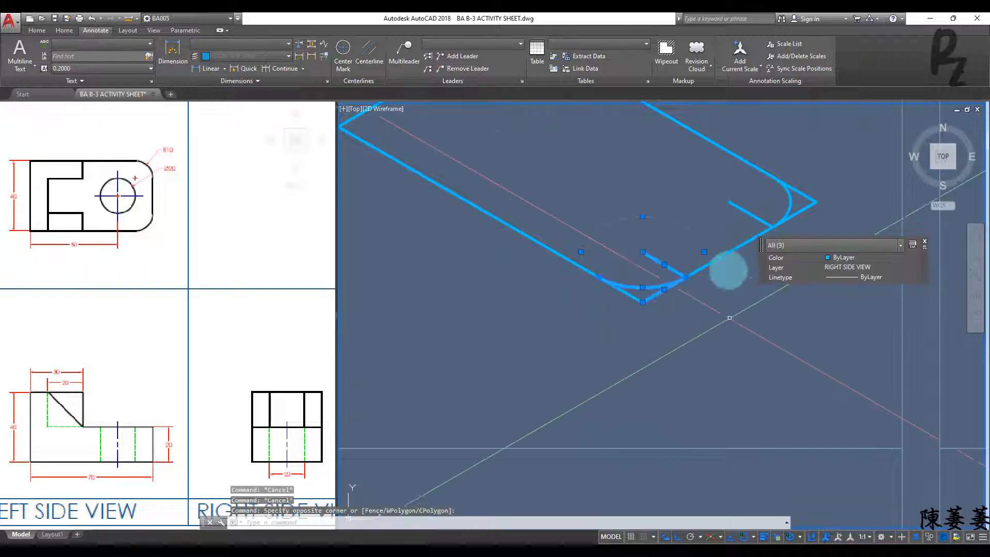
pyautogui.click(707, 181)
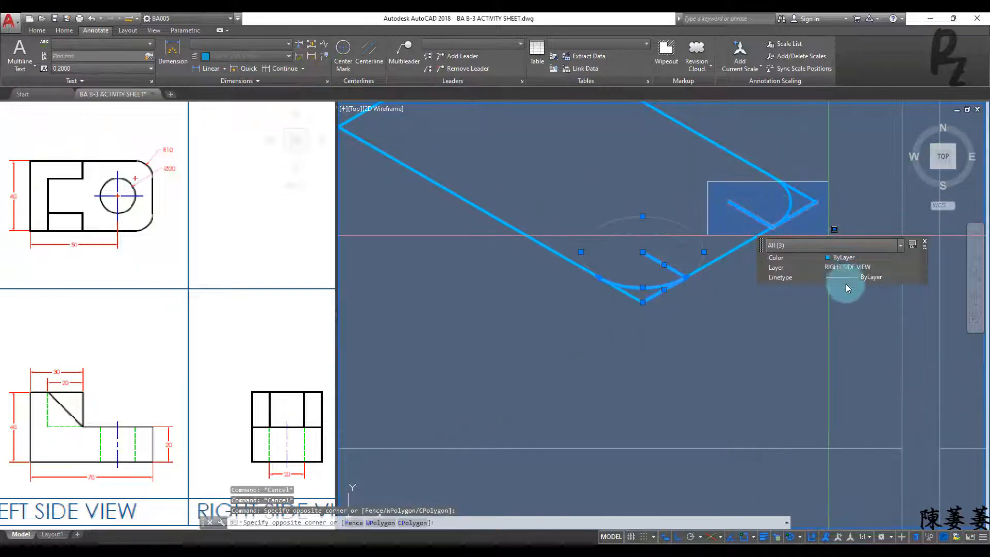
pyautogui.click(838, 304)
pyautogui.write('E')
pyautogui.press('Return')
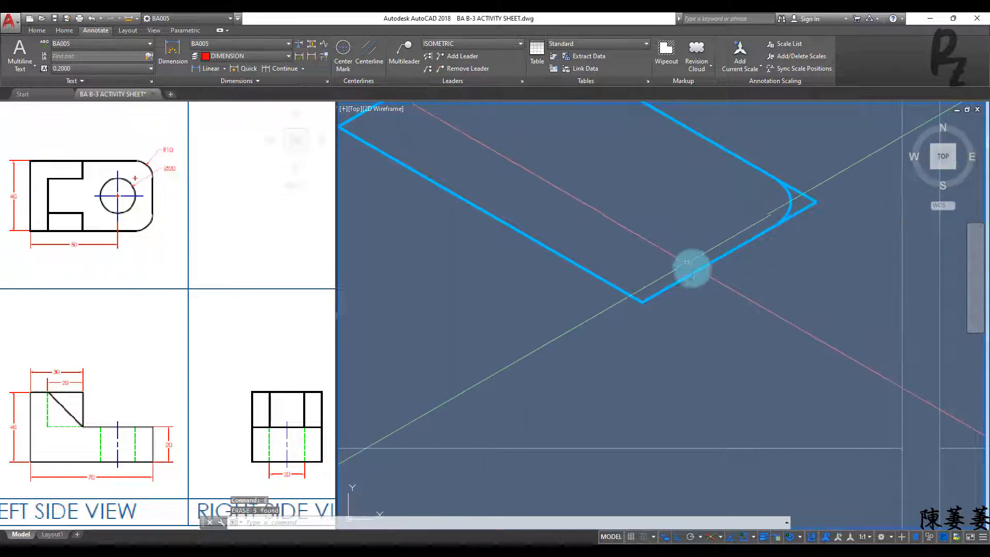
pyautogui.hotkey('ctrl', 'z')
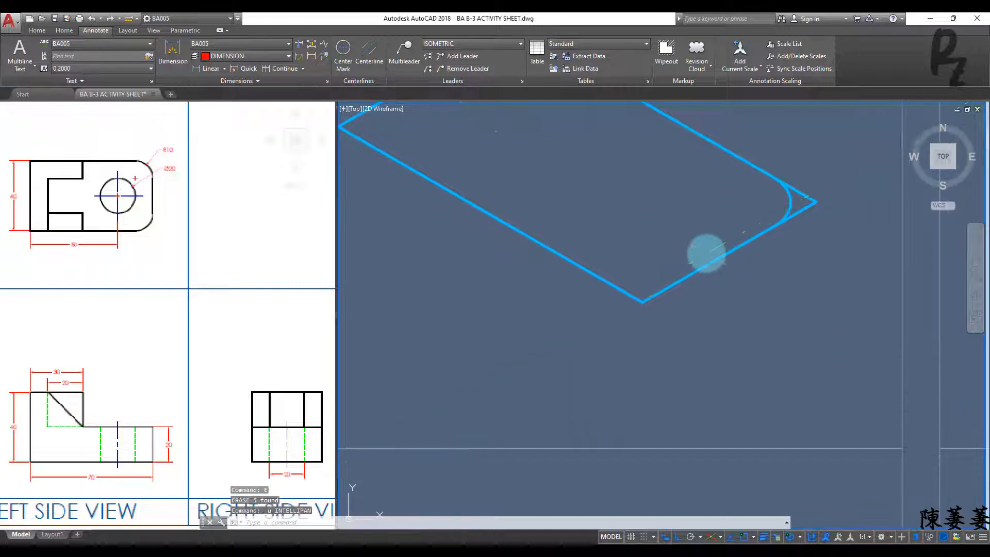
pyautogui.hotkey('ctrl', 'z')
# Erase the four construction lines of length 10 at the two rounded corners, keeping both arcs
pyautogui.click(625, 232)
pyautogui.click(695, 291)
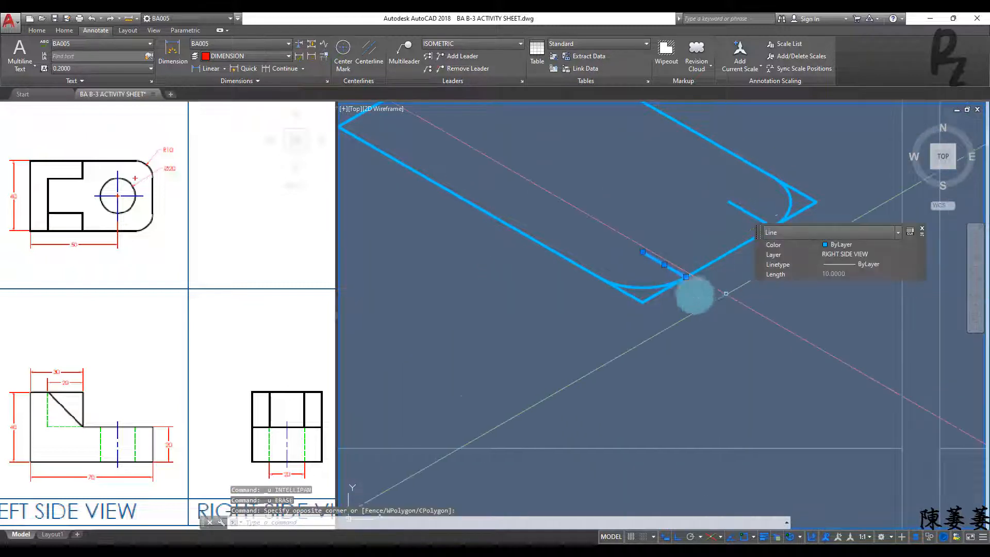
pyautogui.click(628, 272)
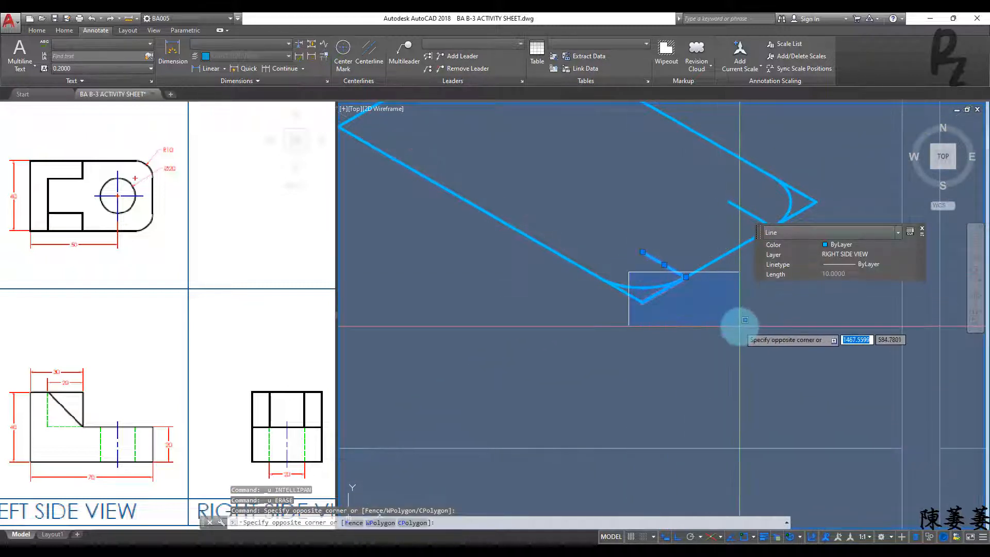
pyautogui.click(739, 325)
pyautogui.click(717, 189)
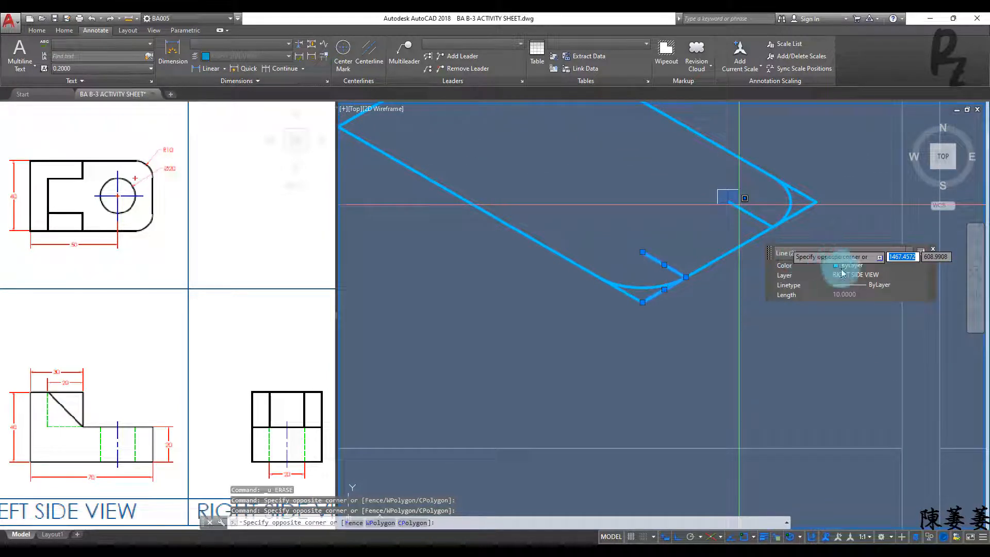
pyautogui.click(856, 317)
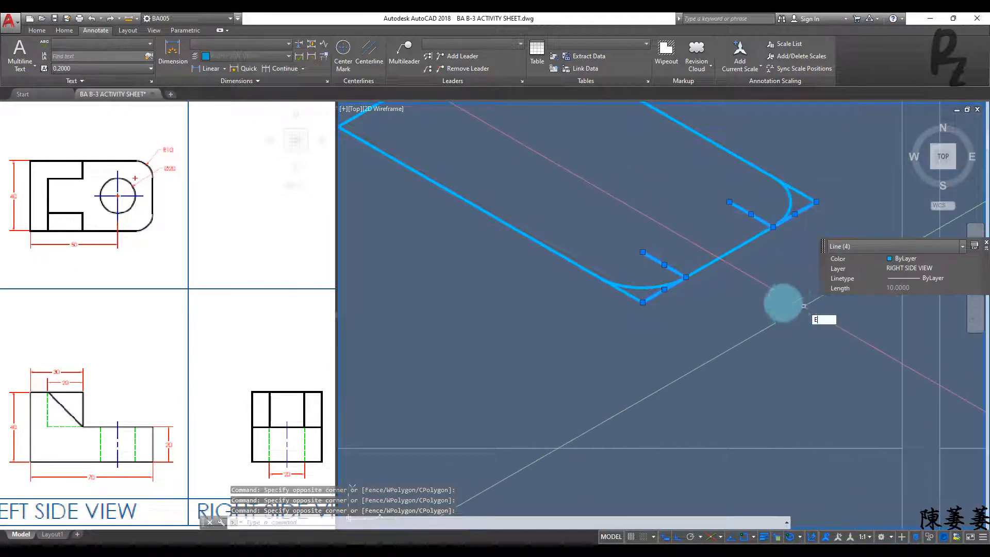
pyautogui.press('Return')
# Copy the short front edge, the adjoining near long edge and both rounded corner arcs 10 straight down
pyautogui.scroll(-5, 753, 289)
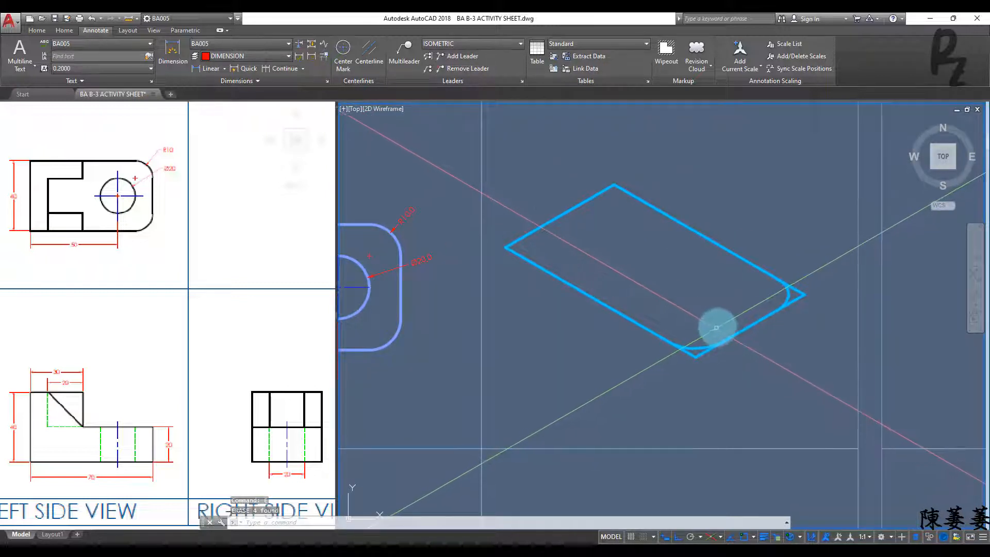
pyautogui.click(788, 292)
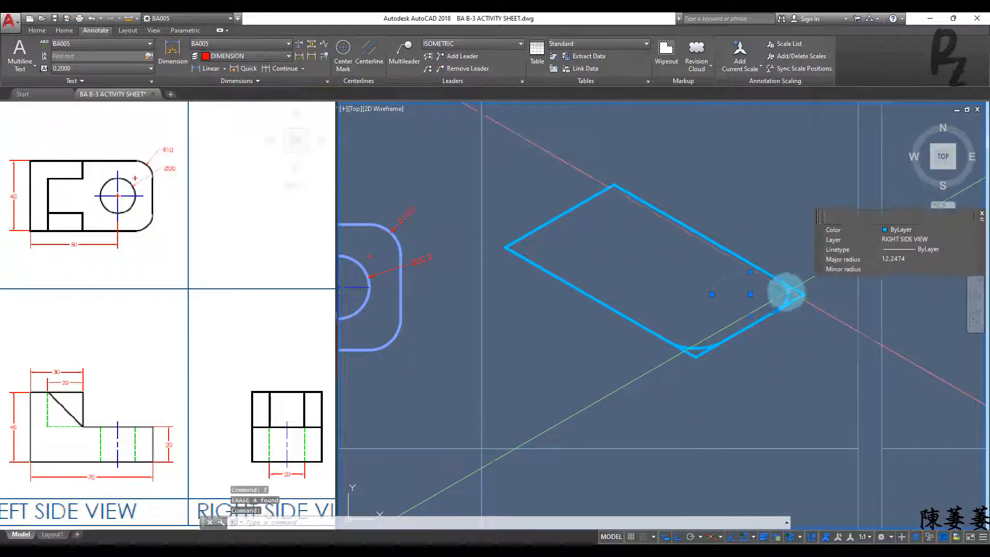
pyautogui.click(699, 343)
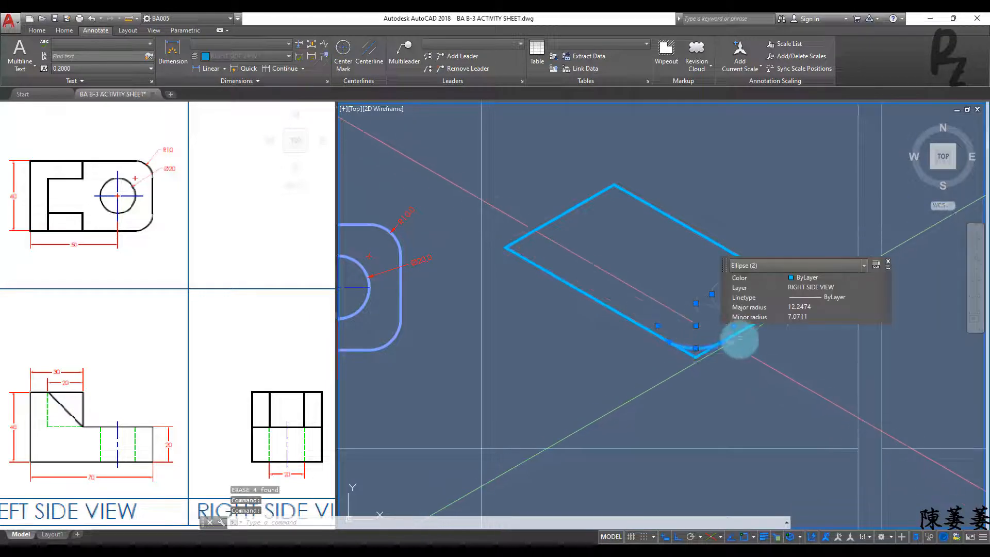
pyautogui.scroll(4, 741, 336)
pyautogui.scroll(-4, 720, 336)
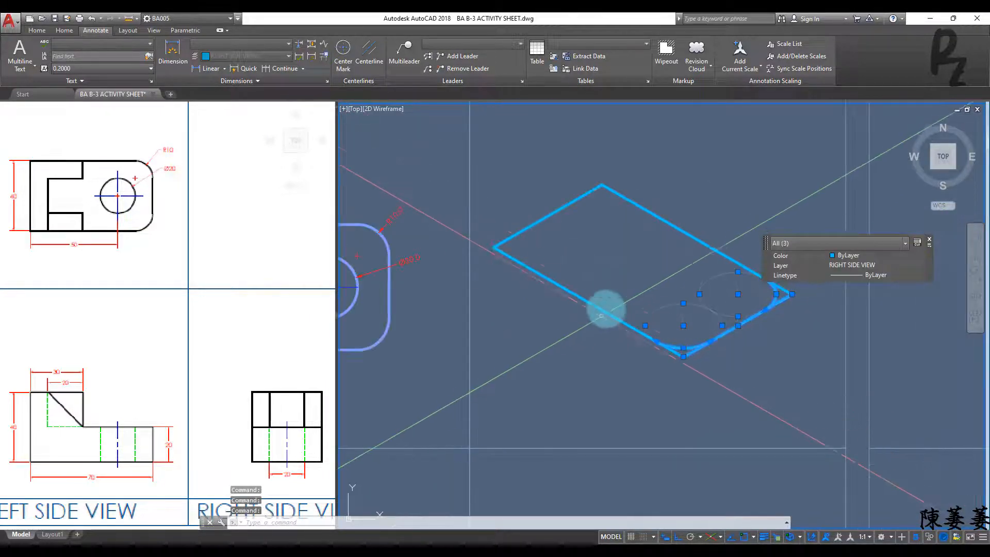
pyautogui.click(608, 312)
pyautogui.write('co')
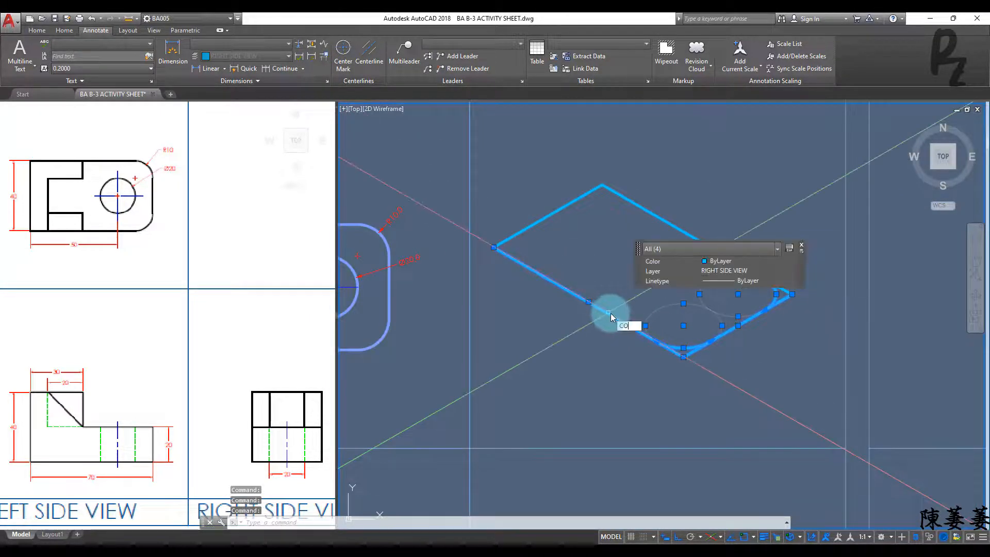
pyautogui.press('Return')
pyautogui.click(493, 248)
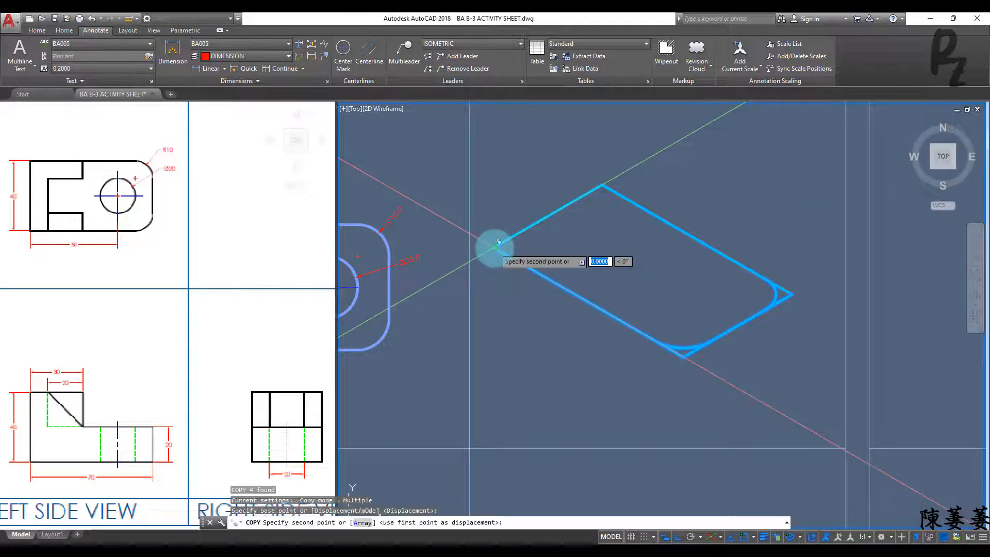
pyautogui.write('10')
pyautogui.press('Return')
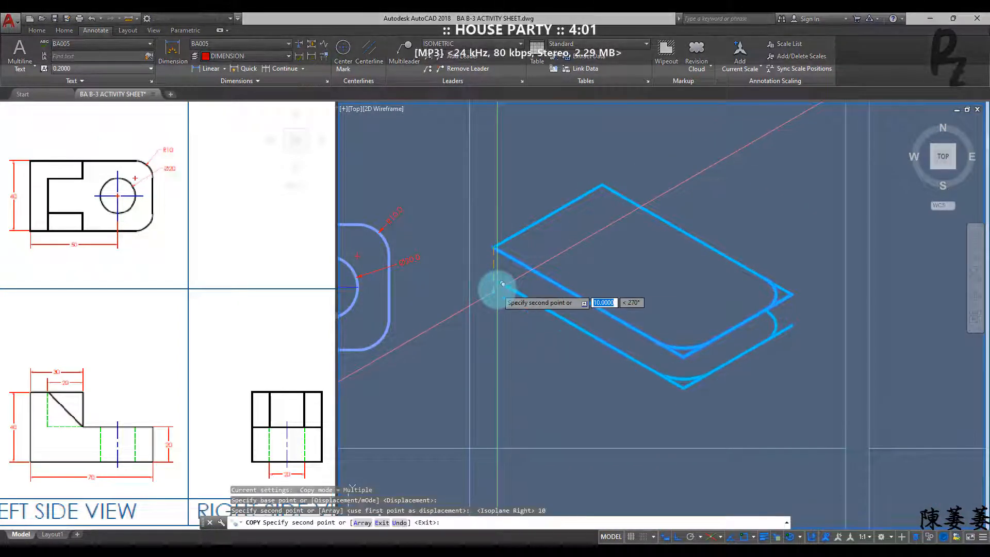
pyautogui.press('Escape')
pyautogui.press('Escape')
pyautogui.press('Escape')
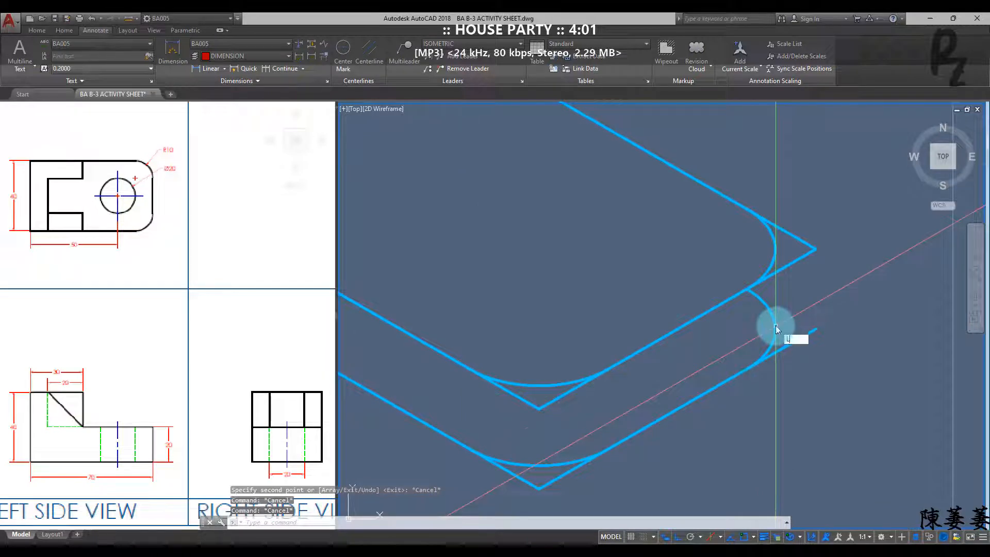
# Draw a vertical line joining the outermost points of the upper and lower arcs at the short front edge's far corner
pyautogui.press('Return')
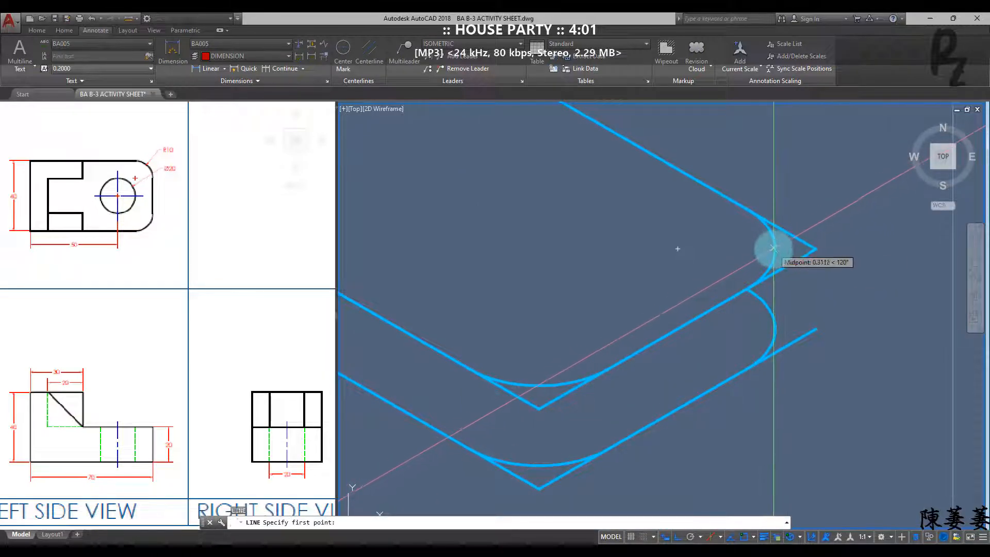
pyautogui.click(773, 247)
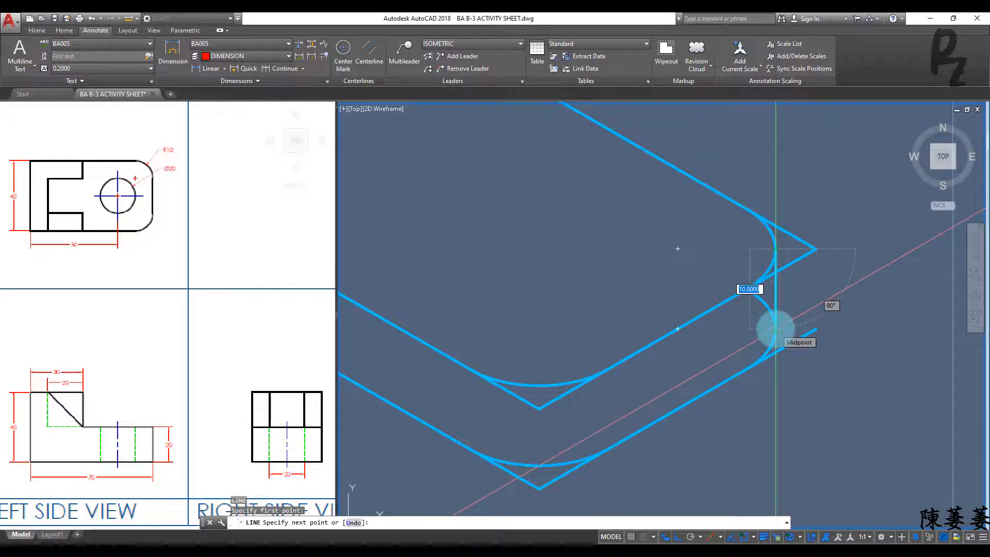
pyautogui.write('QUAD')
pyautogui.press('Return')
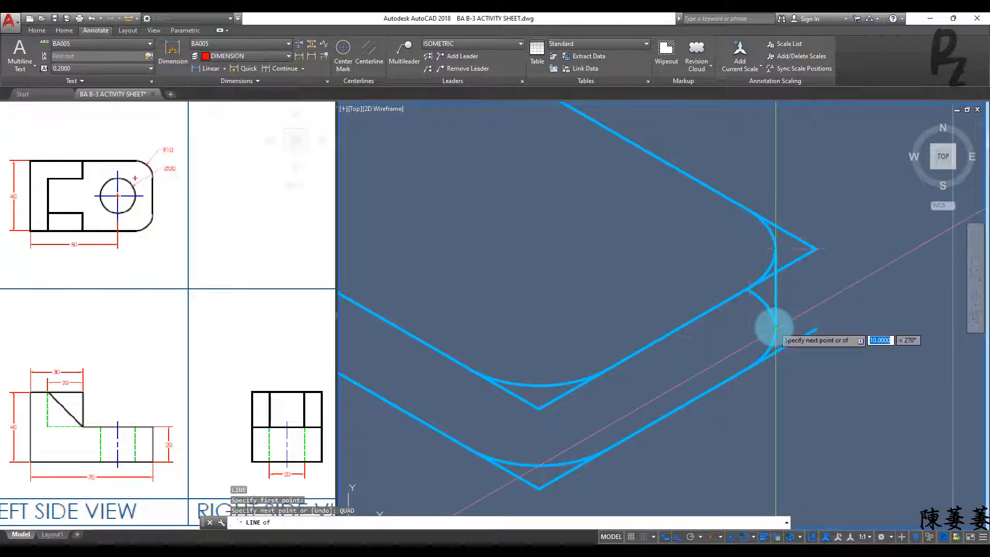
pyautogui.click(774, 327)
# Trim the lower far-corner arc back to the vertical line, removing the portion behind it
pyautogui.write('T')
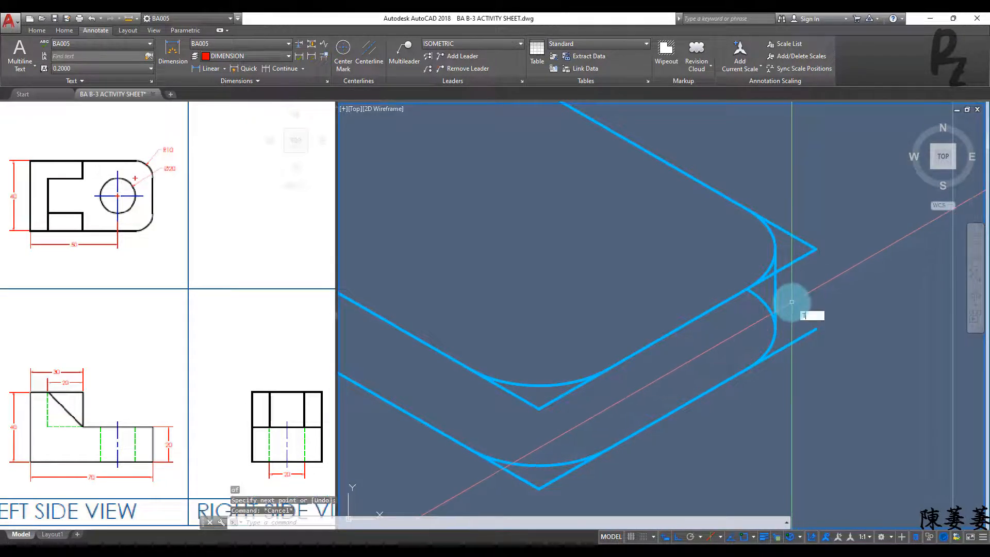
pyautogui.write('R')
pyautogui.press('Return')
pyautogui.press('Return')
pyautogui.click(762, 300)
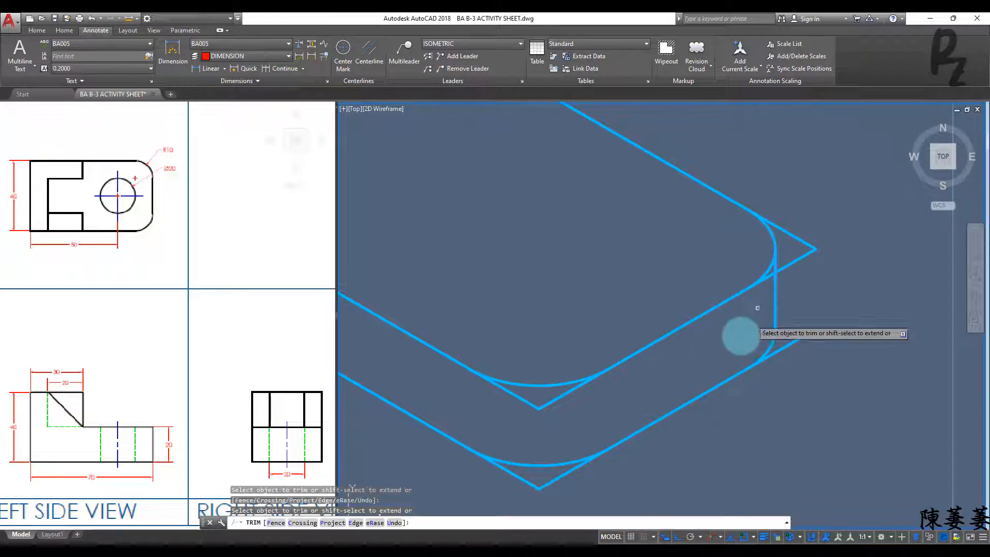
pyautogui.press('Escape')
pyautogui.press('Escape')
pyautogui.press('Escape')
# From the rear end of the lower long edge, draw a line 40 straight up, then 40 parallel to the short edges
pyautogui.moveTo(663, 370); pyautogui.dragTo(773, 333, button='middle')
pyautogui.scroll(-2, 773, 333)
pyautogui.moveTo(685, 331); pyautogui.dragTo(722, 347, button='middle')
pyautogui.click(199, 399)
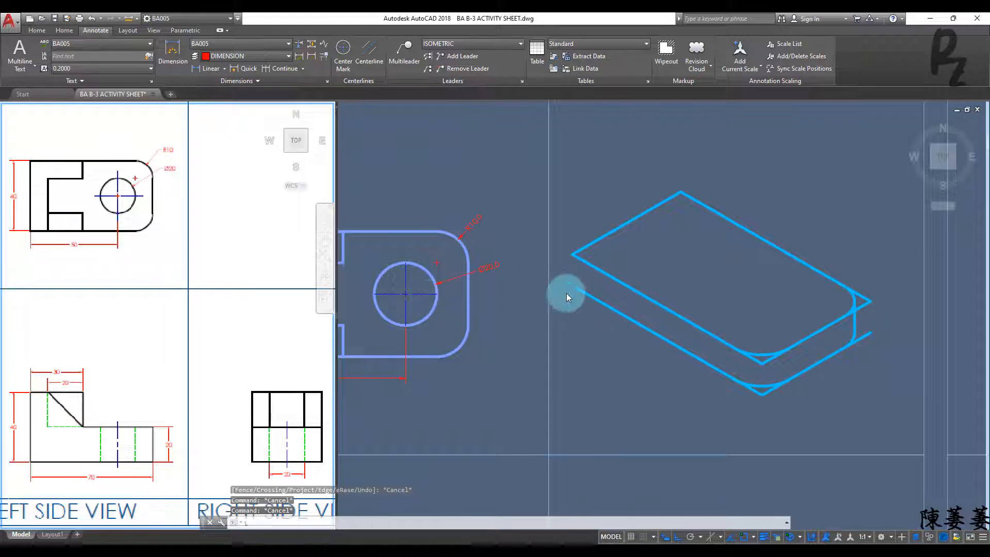
pyautogui.click(586, 314)
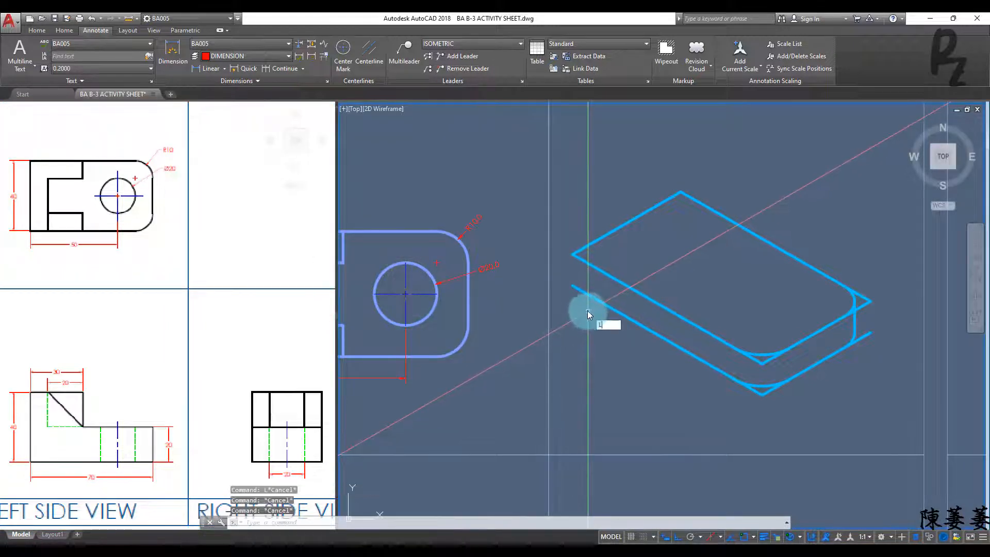
pyautogui.press('Return')
pyautogui.click(572, 286)
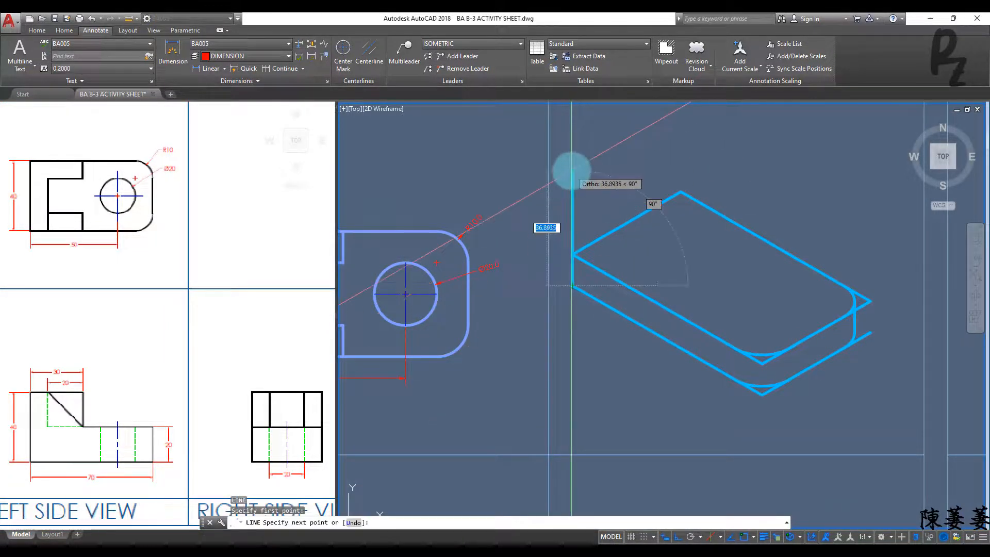
pyautogui.press('Return')
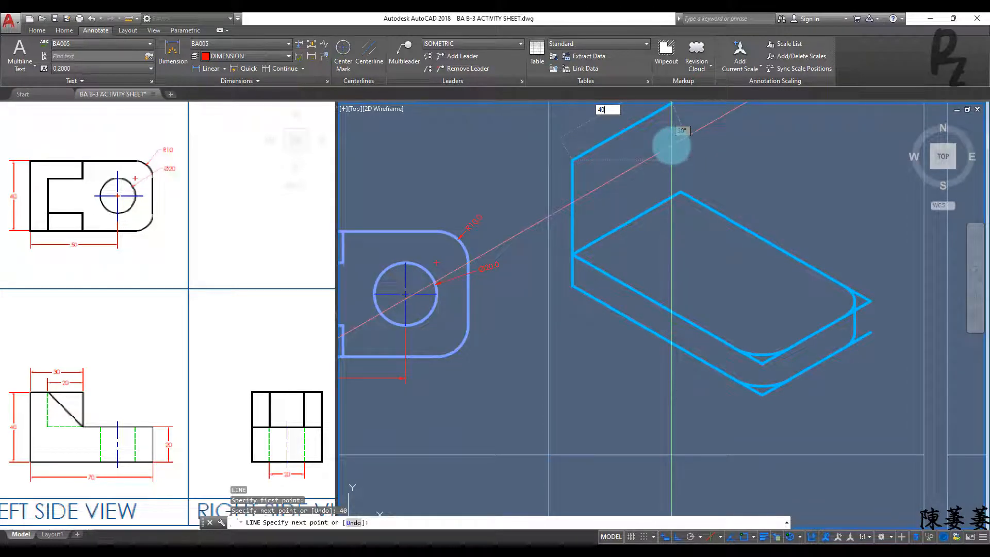
pyautogui.press('Return')
pyautogui.moveTo(683, 152)
pyautogui.mouseDown(button='middle')
pyautogui.moveTo(695, 235)
pyautogui.moveTo(692, 227)
pyautogui.mouseUp(button='middle')
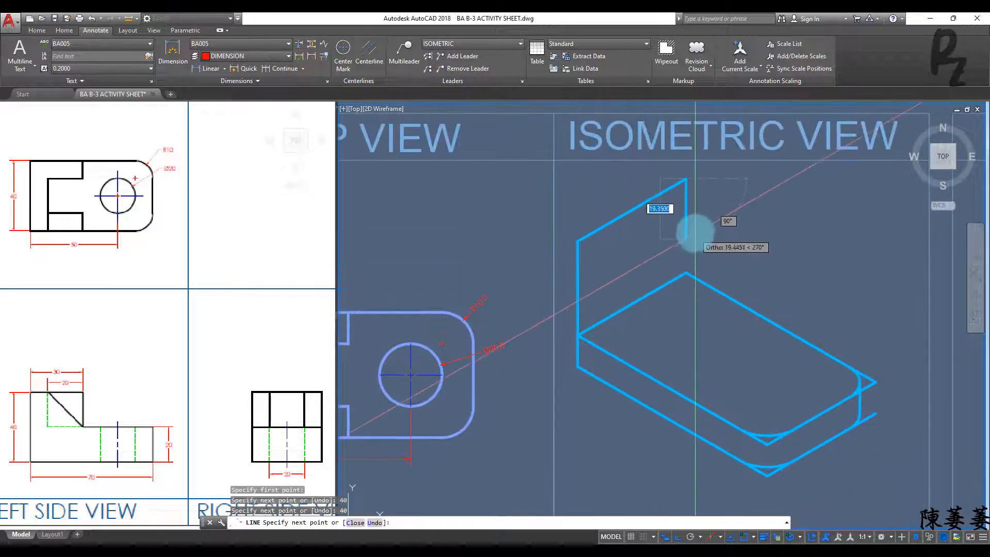
pyautogui.press('F5')
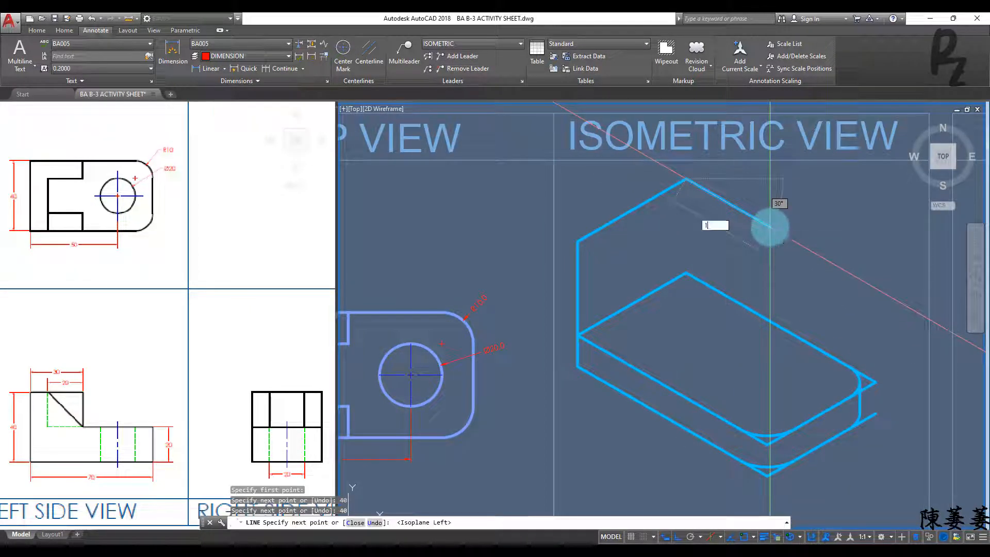
pyautogui.press('Return')
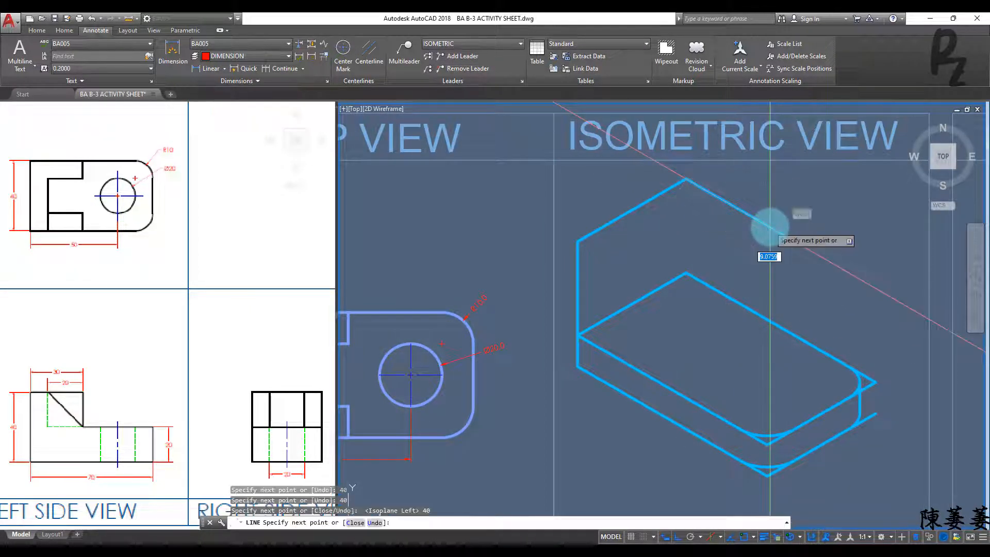
pyautogui.press('F5')
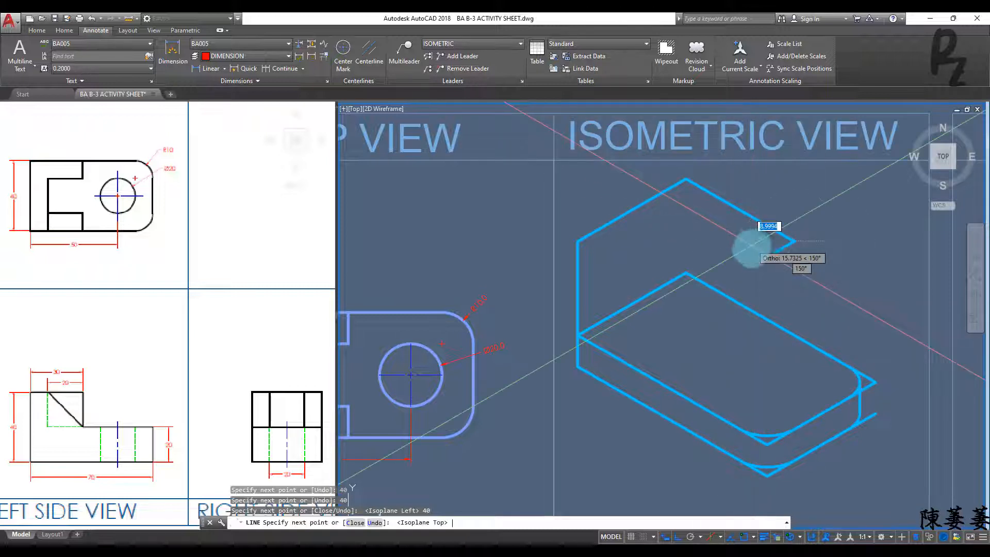
pyautogui.write('10')
pyautogui.press('Return')
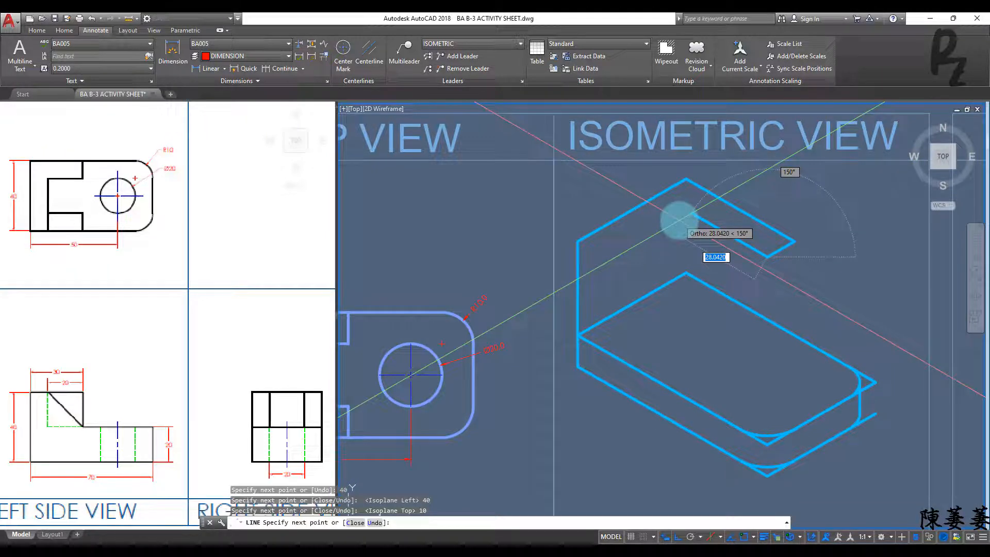
pyautogui.hotkey('ctrl', 'z')
pyautogui.hotkey('ctrl', 'z')
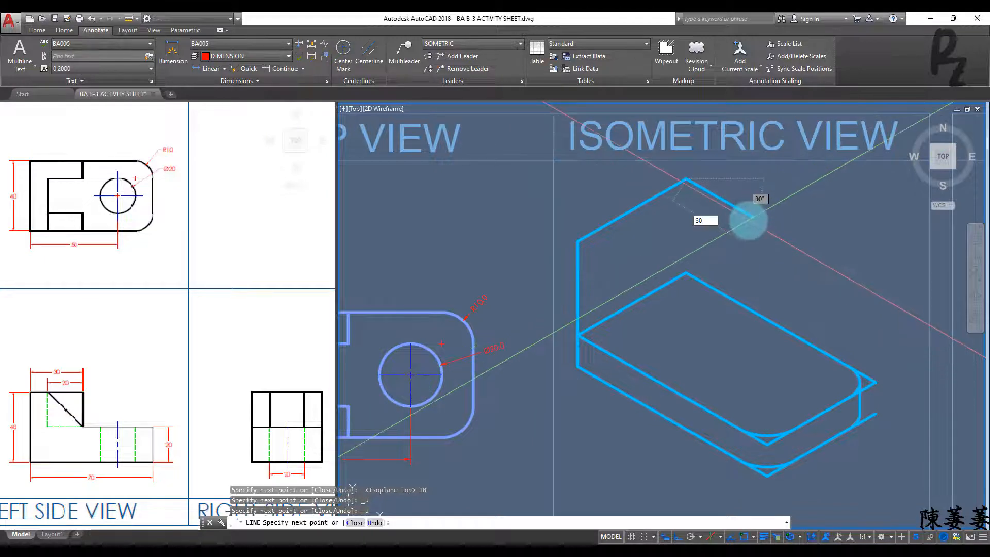
# Continue the raised outline with segments of 30, 10, 20 and 30 in an L shape, and close it at the vertical line's top
pyautogui.write('30')
pyautogui.press('Return')
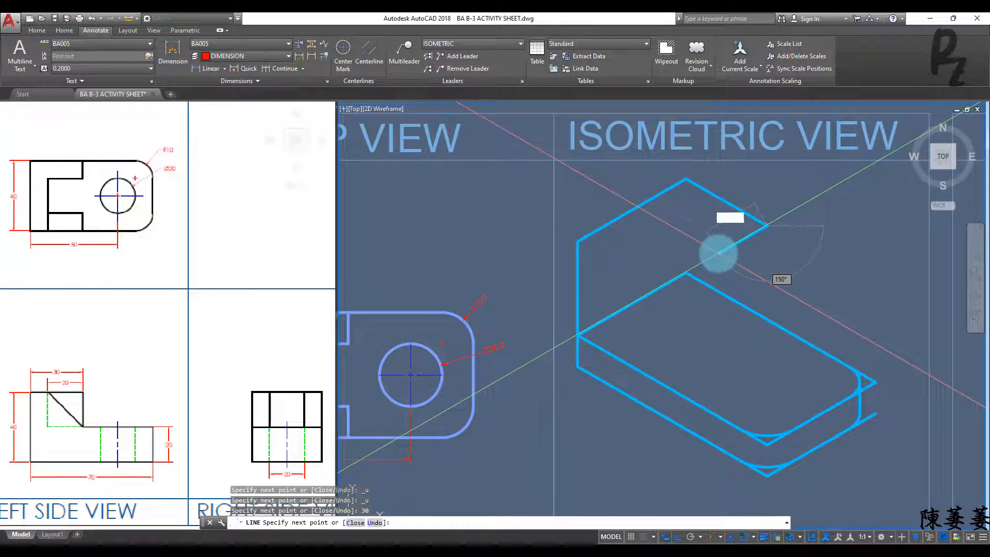
pyautogui.write('10')
pyautogui.press('Return')
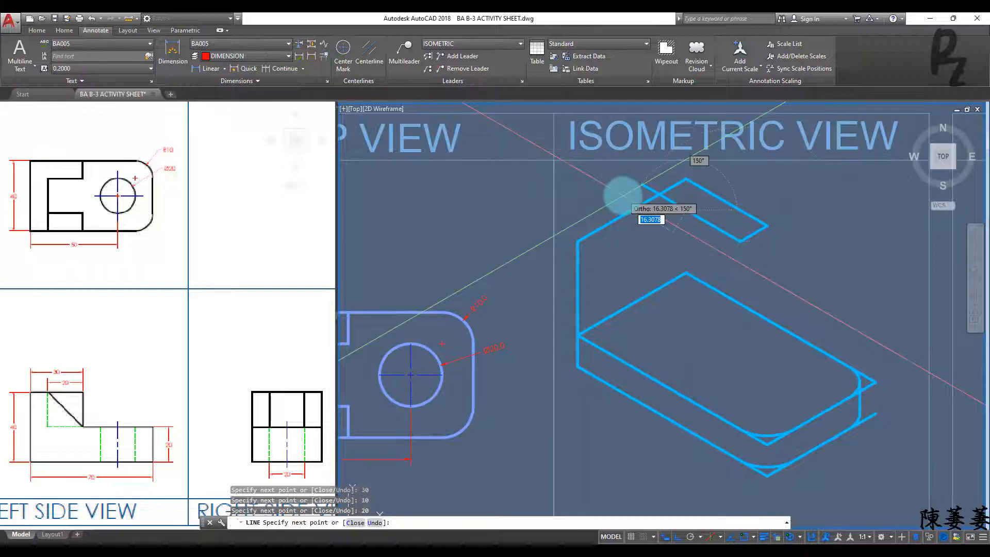
pyautogui.press('Return')
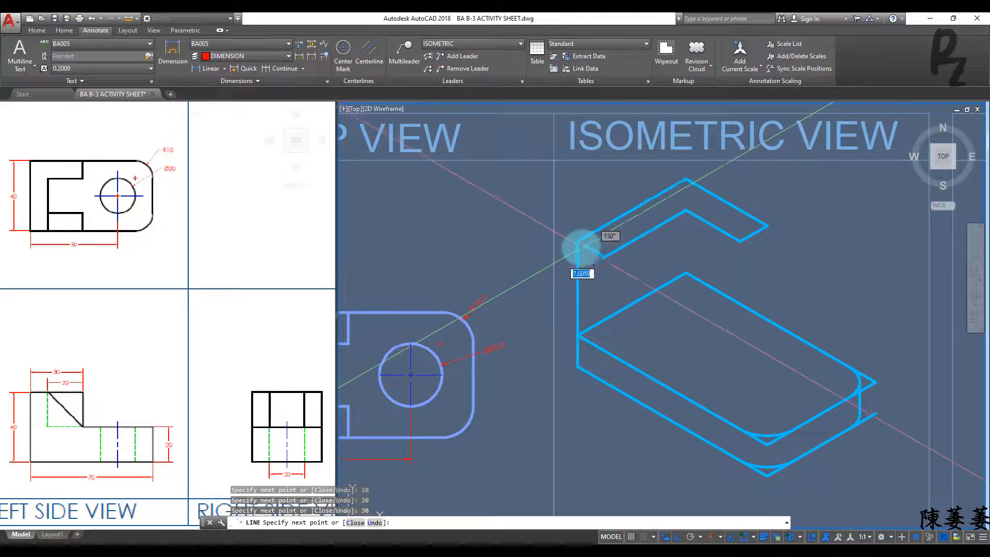
pyautogui.press('Escape')
pyautogui.press('Escape')
pyautogui.press('Escape')
pyautogui.press('Escape')
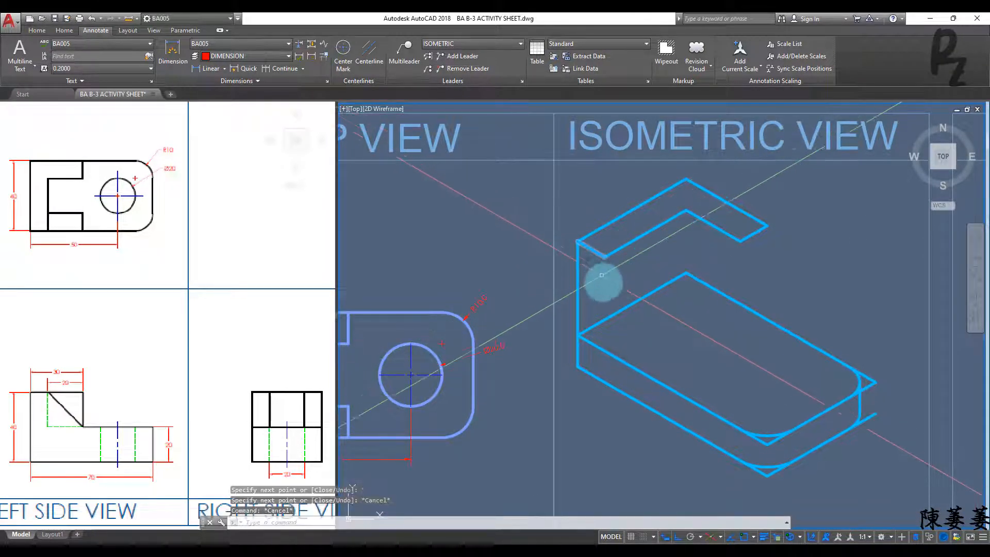
# Move the six lines of the raised L-shaped outline 10 straight down along the vertical edge
pyautogui.moveTo(640, 298); pyautogui.dragTo(641, 270, button='middle')
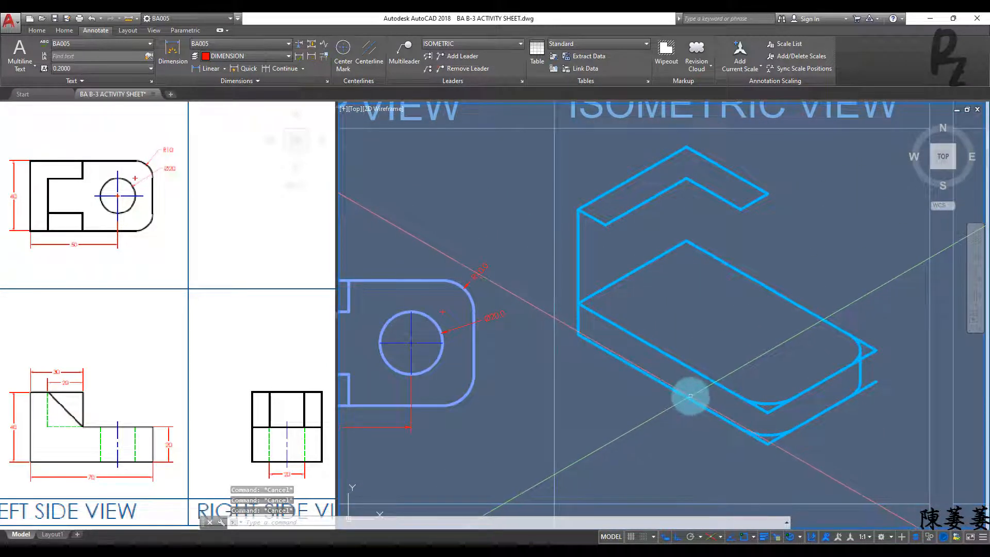
pyautogui.click(690, 396)
pyautogui.press('Escape')
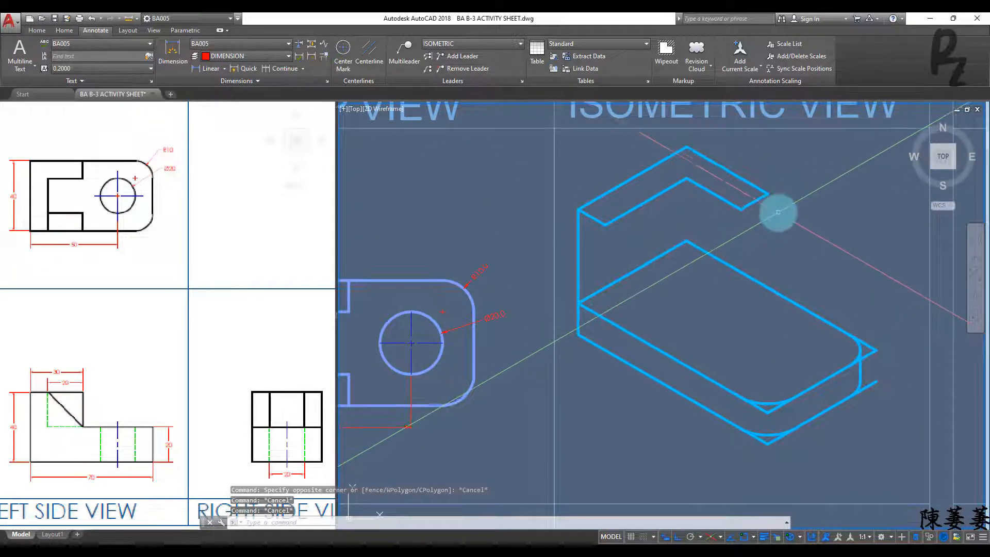
pyautogui.click(786, 211)
pyautogui.click(570, 165)
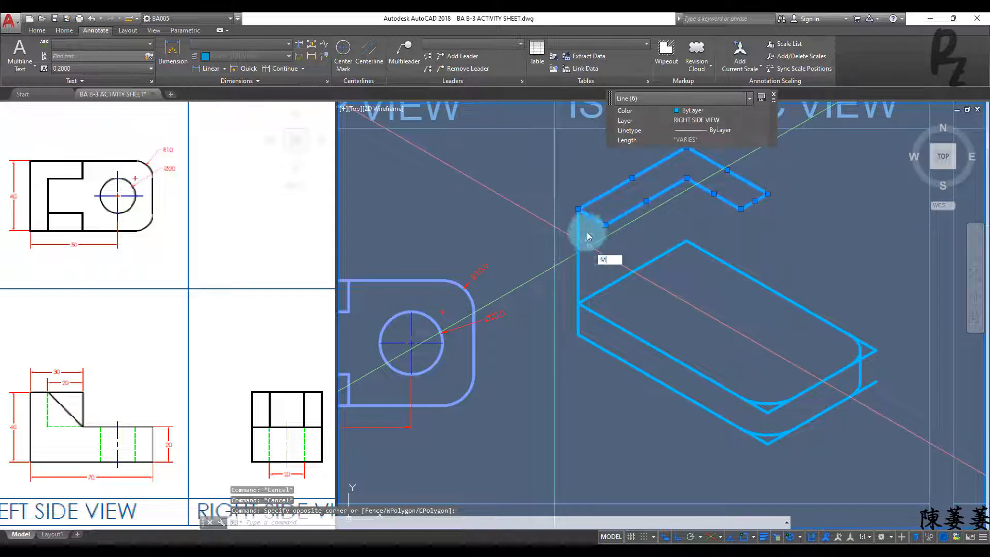
pyautogui.press('Return')
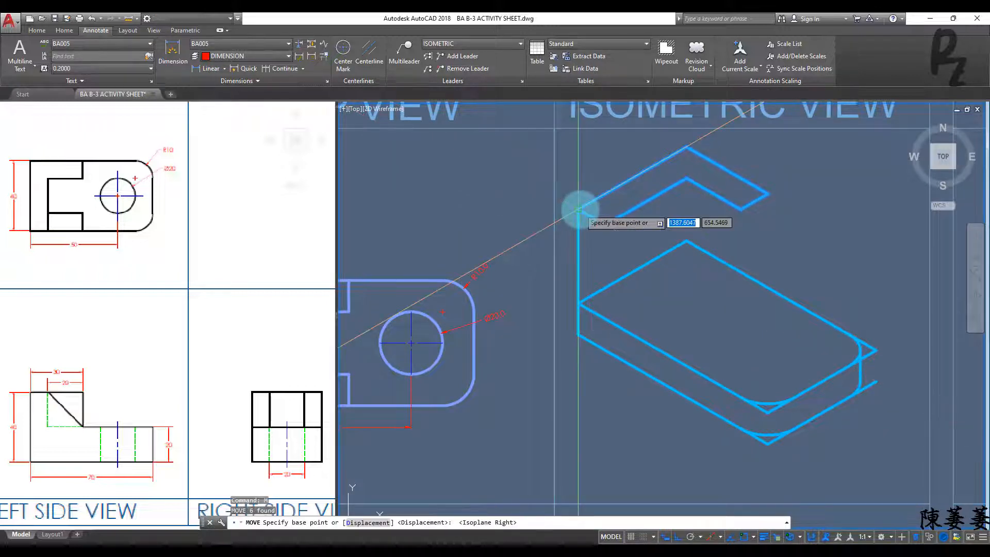
pyautogui.click(579, 209)
pyautogui.write('10')
pyautogui.press('Return')
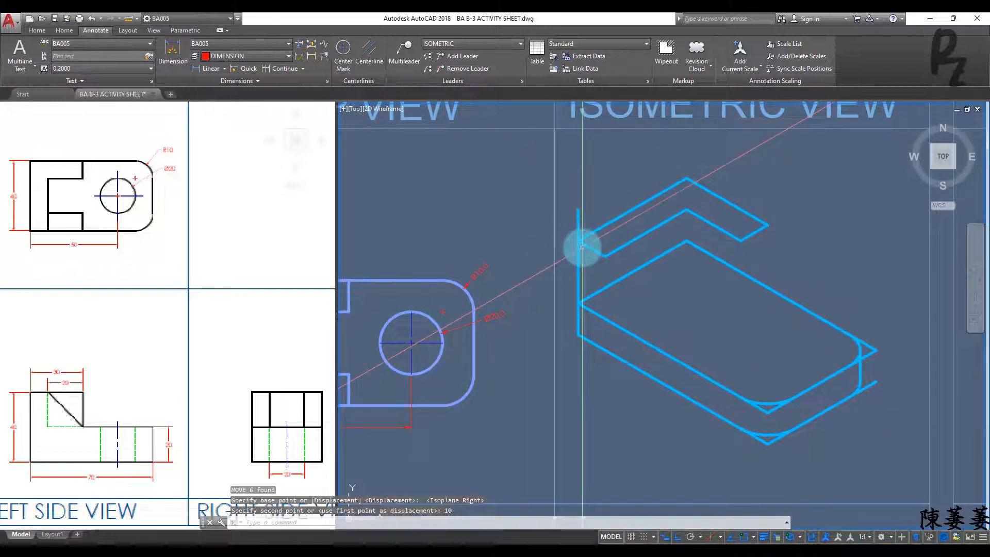
pyautogui.press('Escape')
pyautogui.press('Escape')
pyautogui.press('Escape')
# Move the base's lower long edge, lower short edge and the near-corner arc between them 10 straight down
pyautogui.moveTo(668, 308); pyautogui.dragTo(669, 253, button='middle')
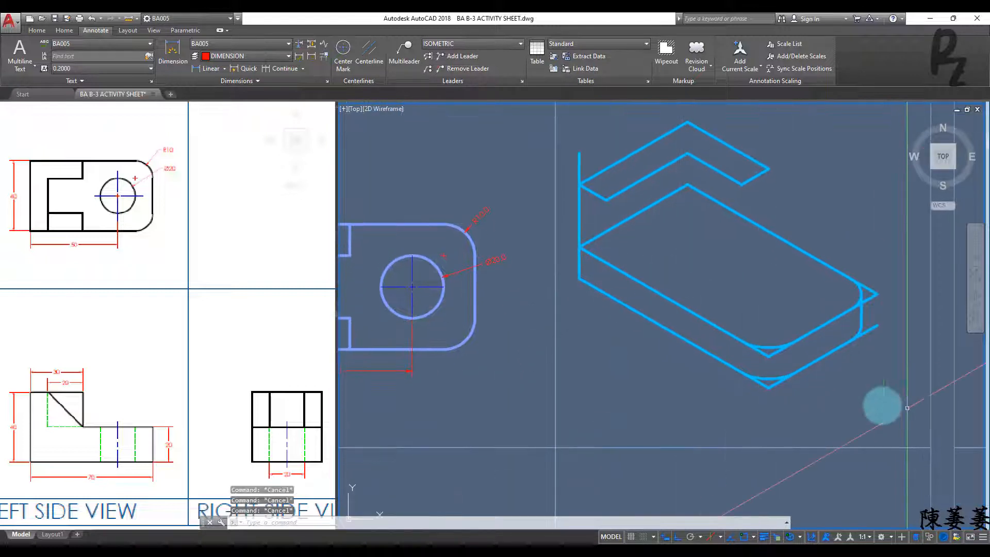
pyautogui.click(907, 407)
pyautogui.click(711, 379)
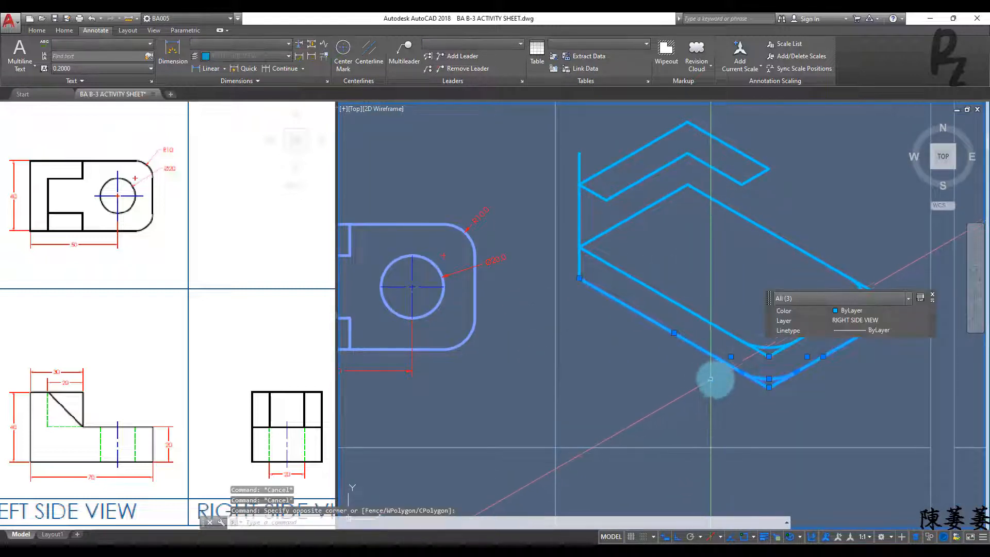
pyautogui.write('M')
pyautogui.press('Return')
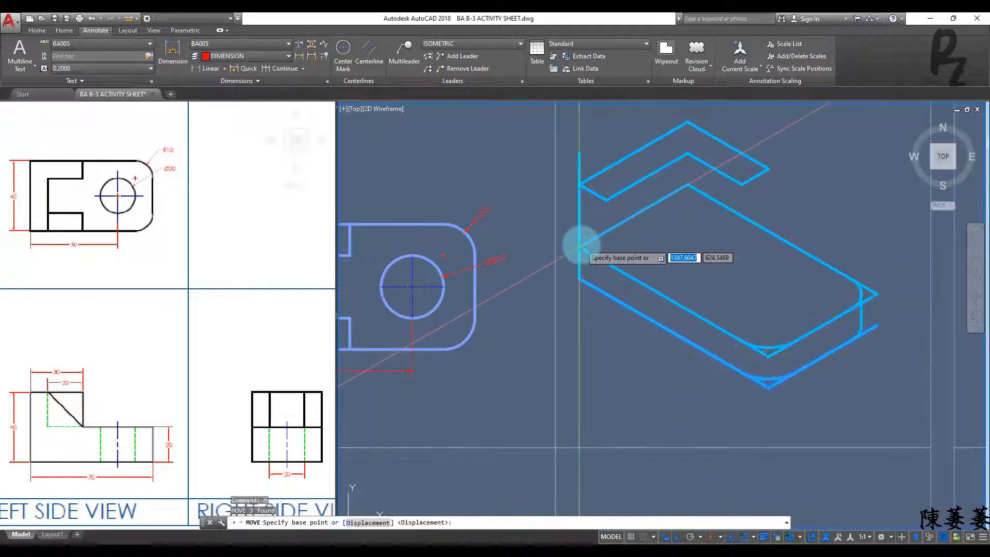
pyautogui.click(587, 265)
pyautogui.write('10')
pyautogui.press('Return')
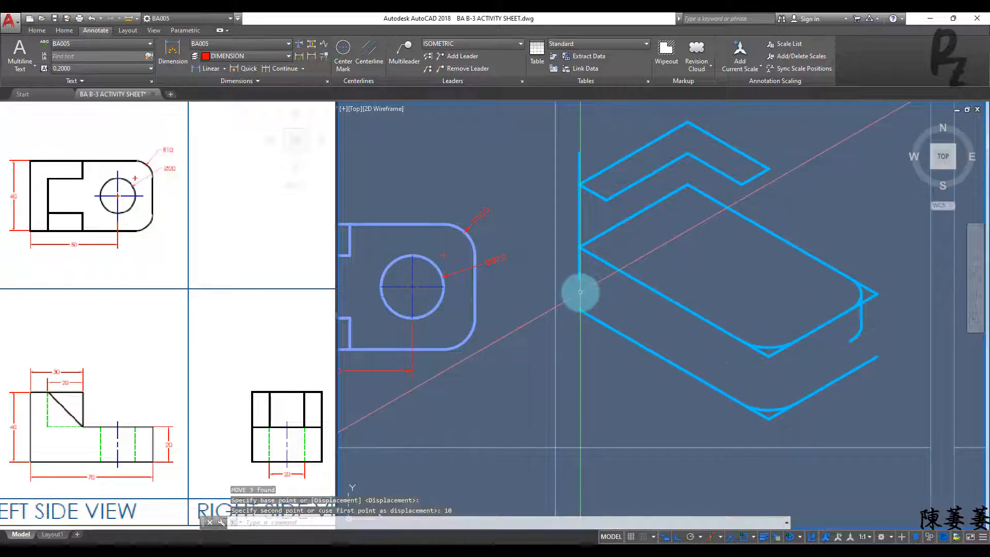
pyautogui.press('Escape')
pyautogui.press('Escape')
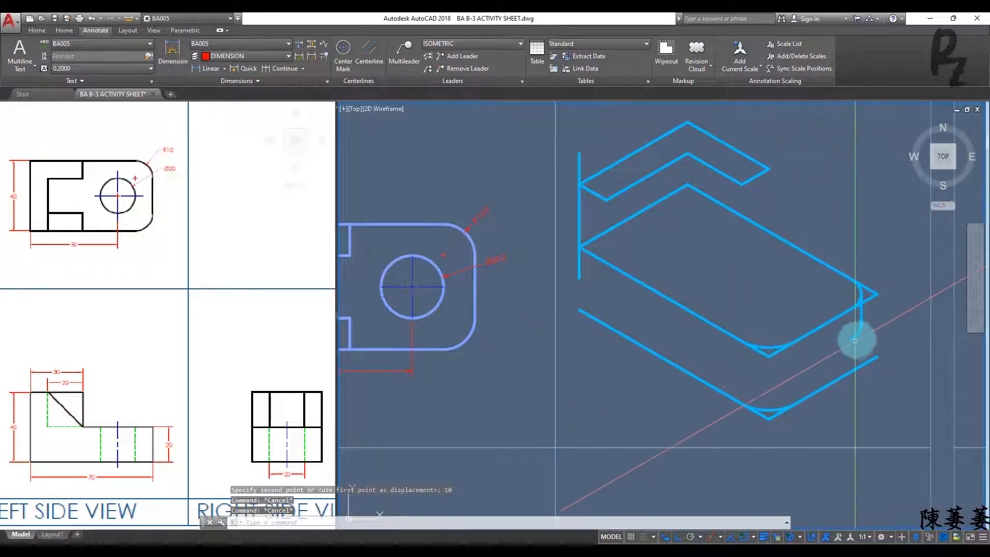
# Move the lower far-corner arc 10 straight down, using the upper far corner as the base point
pyautogui.click(855, 338)
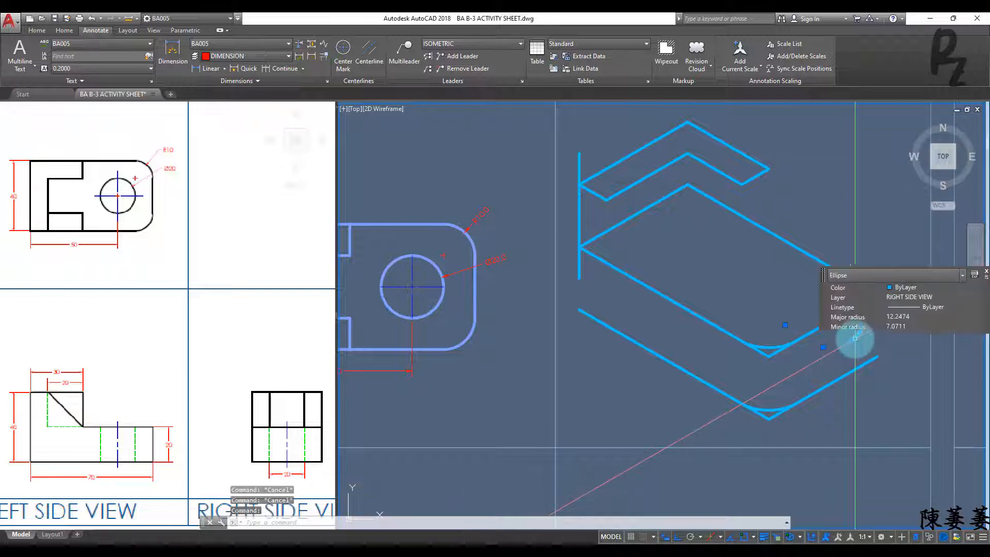
pyautogui.write('m')
pyautogui.press('Return')
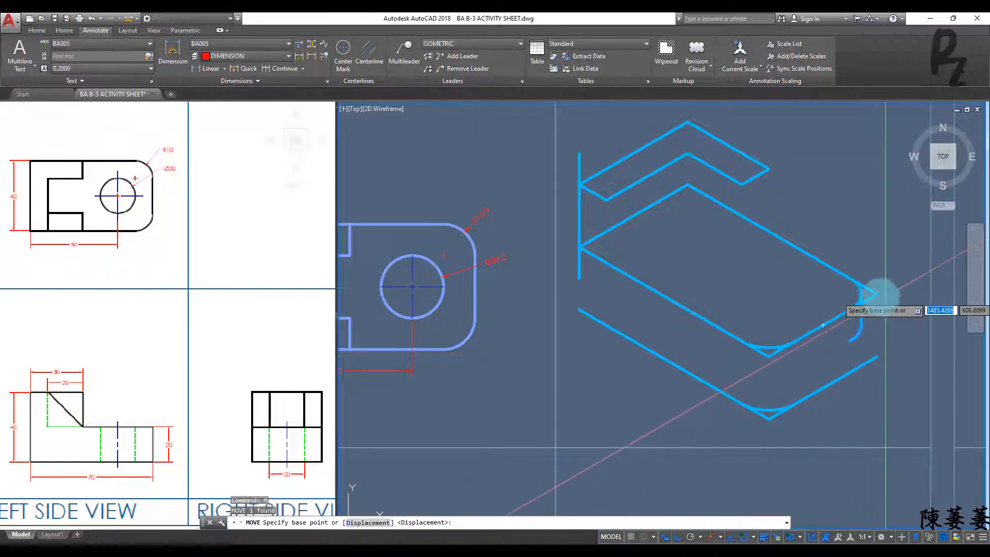
pyautogui.click(877, 295)
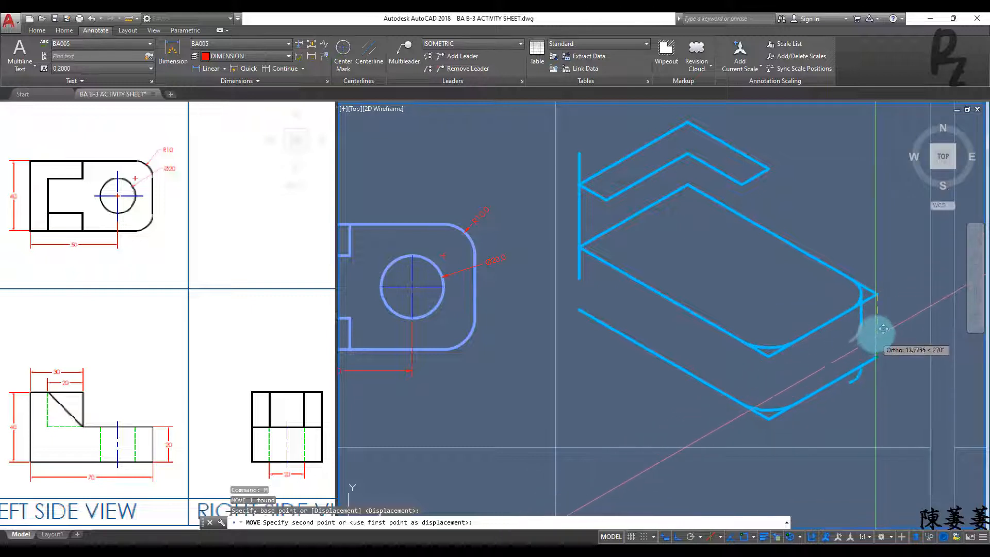
pyautogui.write('10')
pyautogui.press('Return')
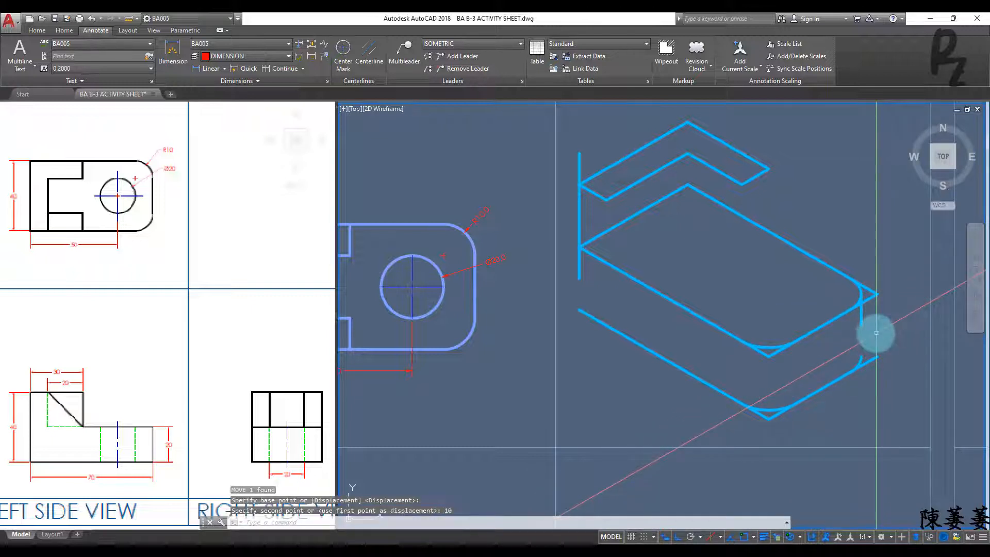
pyautogui.press('Escape')
# Extend the far-corner and rear vertical lines down to the lowered outline, and trim the rear vertical's excess above the L outline
pyautogui.press('Return')
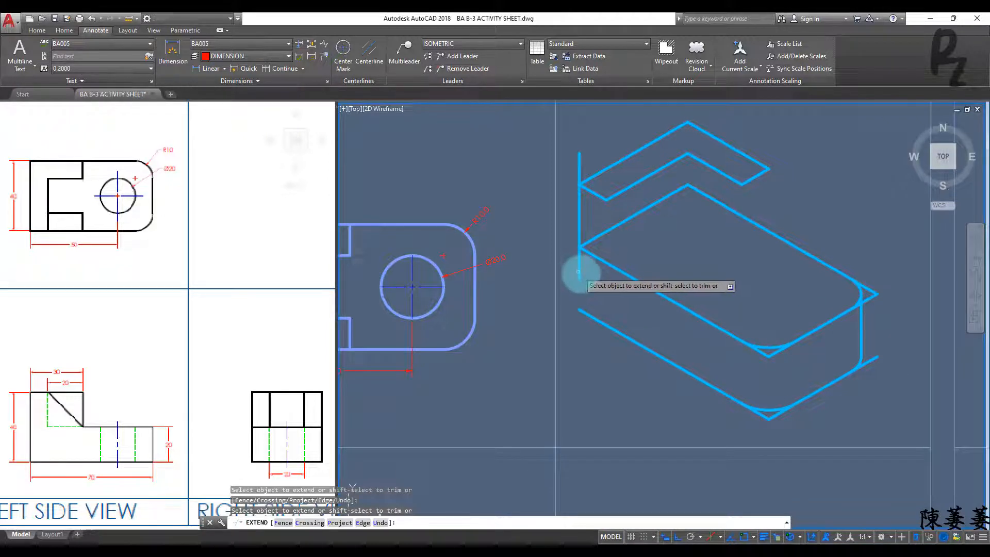
pyautogui.press('Escape')
pyautogui.press('Escape')
pyautogui.press('Escape')
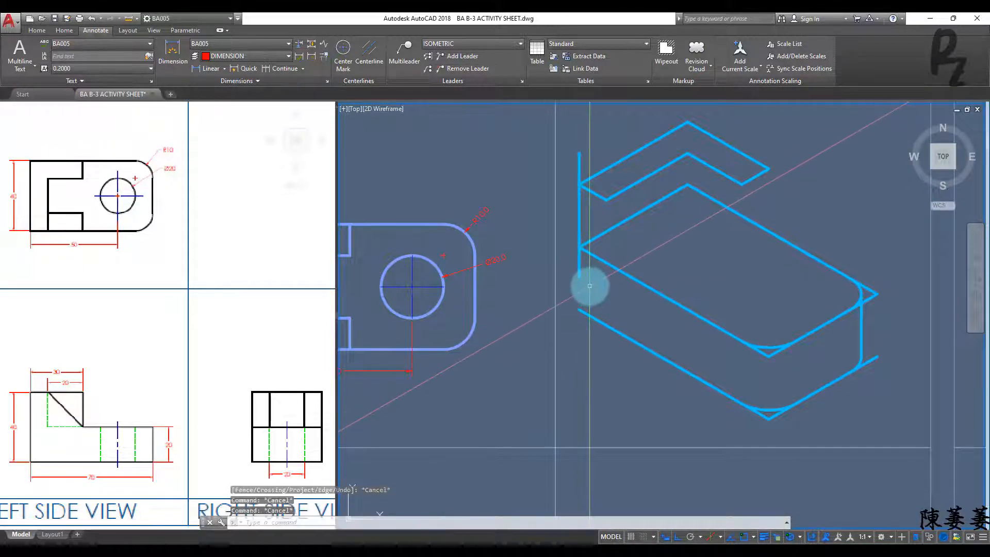
pyautogui.write('EX')
pyautogui.press('Return')
pyautogui.rightClick(598, 288)
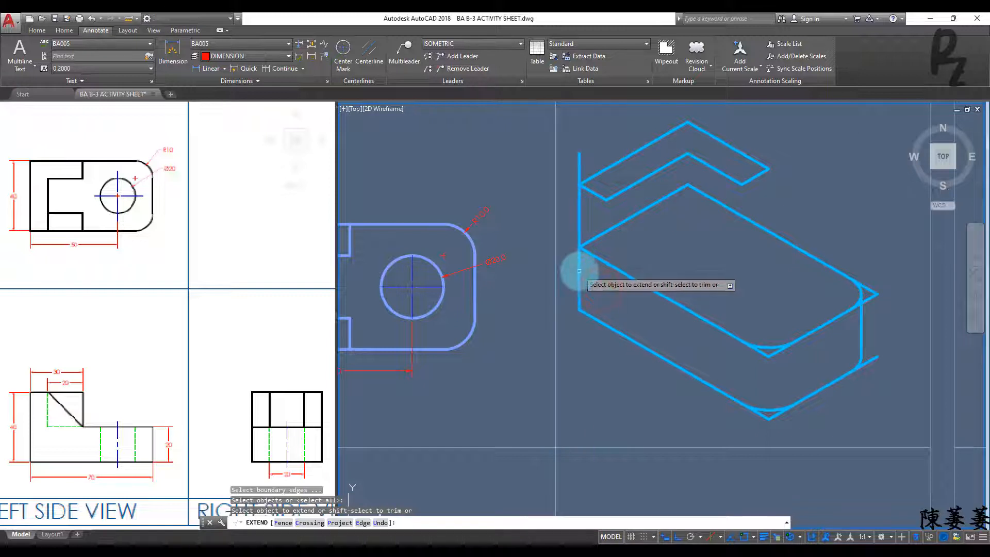
pyautogui.click(579, 274)
pyautogui.press('Escape')
pyautogui.press('Escape')
pyautogui.press('Escape')
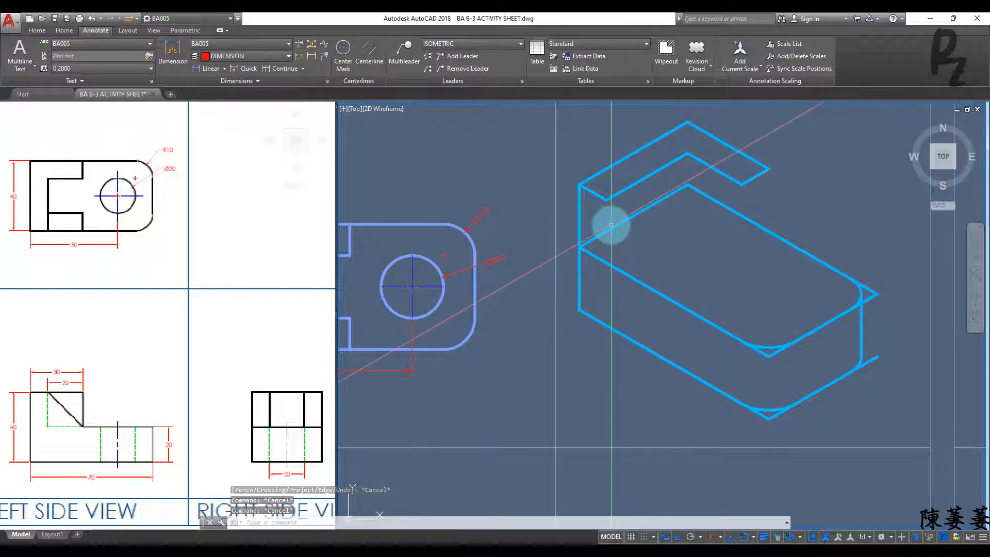
# From the L outline's inner front corner, draw a triangle 20 straight down, 20 along the long edge, and closed by a sloped line
pyautogui.write('L')
pyautogui.press('Return')
pyautogui.click(605, 200)
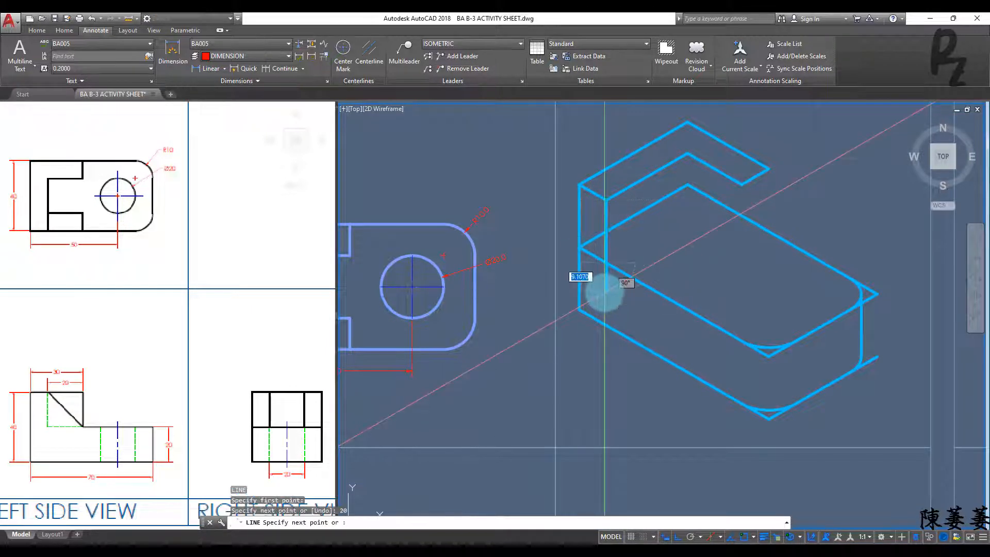
pyautogui.press('F5')
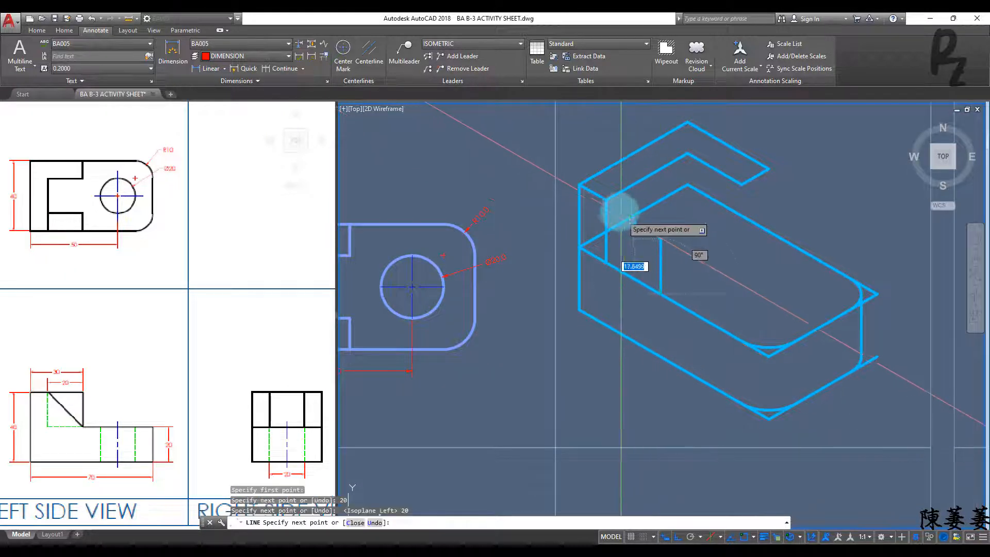
pyautogui.write('20')
pyautogui.press('Return')
pyautogui.press('Escape')
pyautogui.press('Escape')
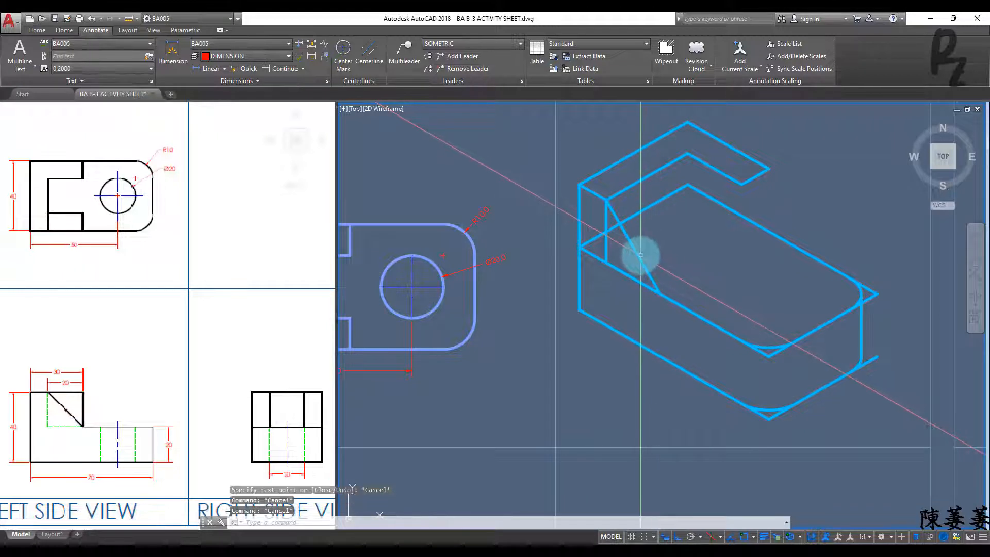
# Copy the sloped line 10 parallel to the short edges, starting from its upper end
pyautogui.click(637, 255)
pyautogui.press('Return')
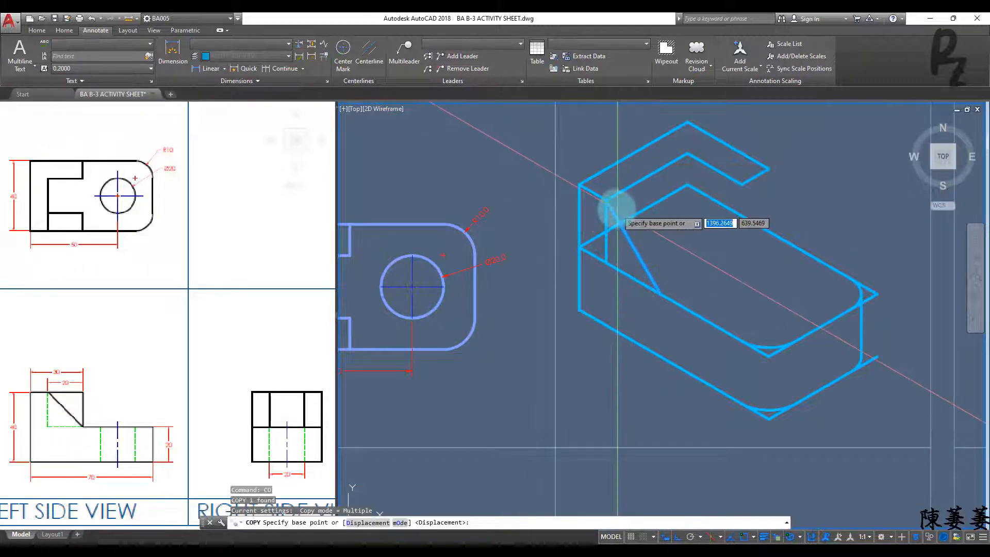
pyautogui.click(608, 200)
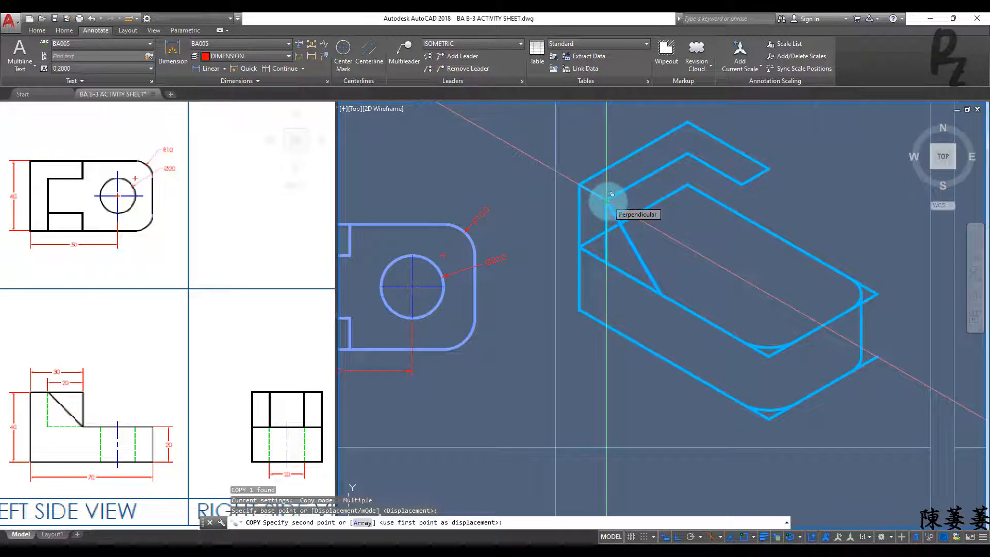
pyautogui.press('F5')
pyautogui.write('0')
pyautogui.press('Return')
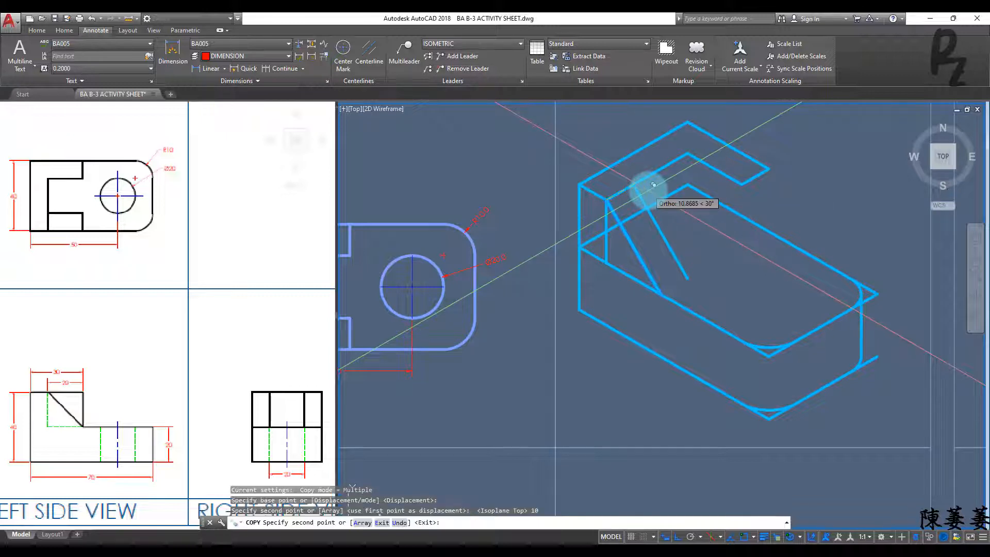
pyautogui.press('Escape')
# Draw a line joining the lower ends of the two sloped lines
pyautogui.write('l')
pyautogui.press('Return')
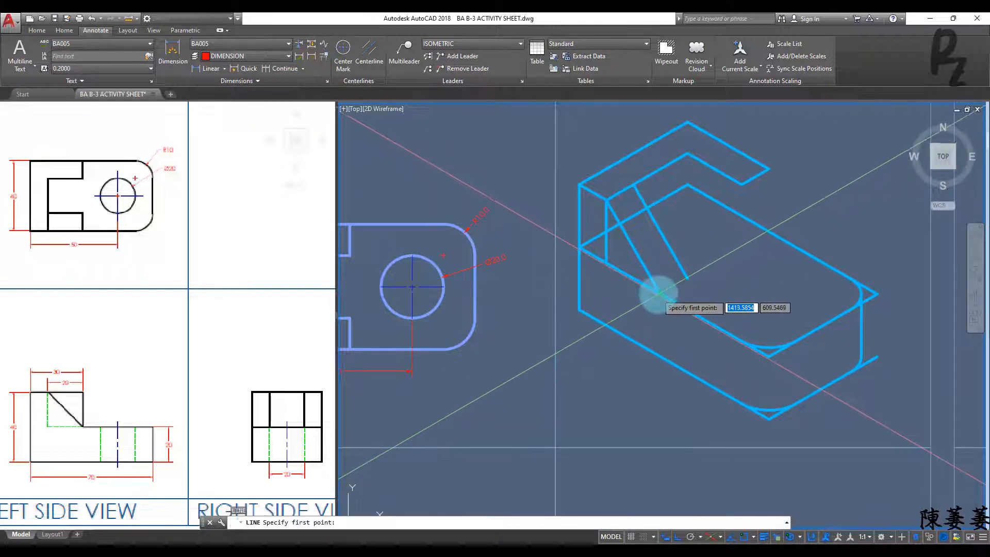
pyautogui.click(660, 294)
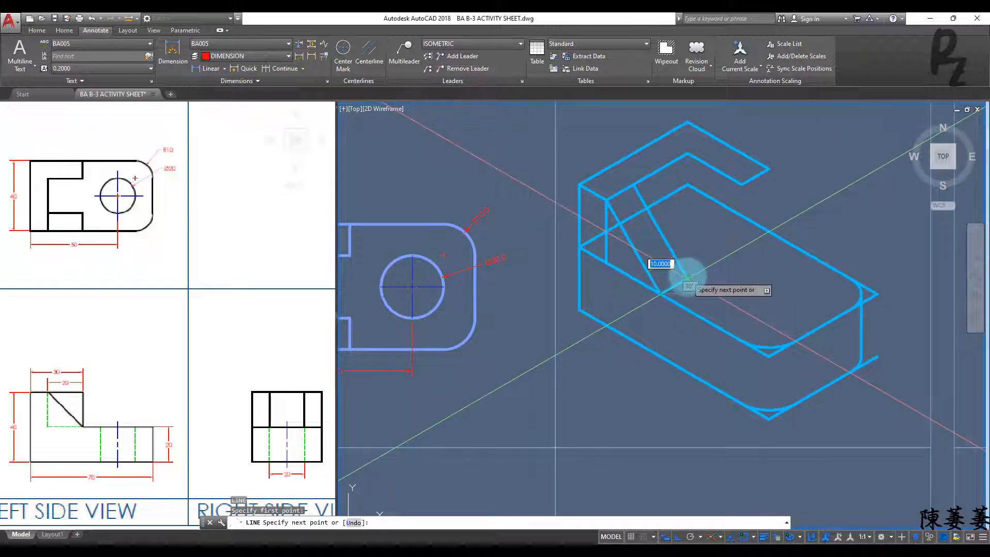
pyautogui.press('Escape')
pyautogui.press('Escape')
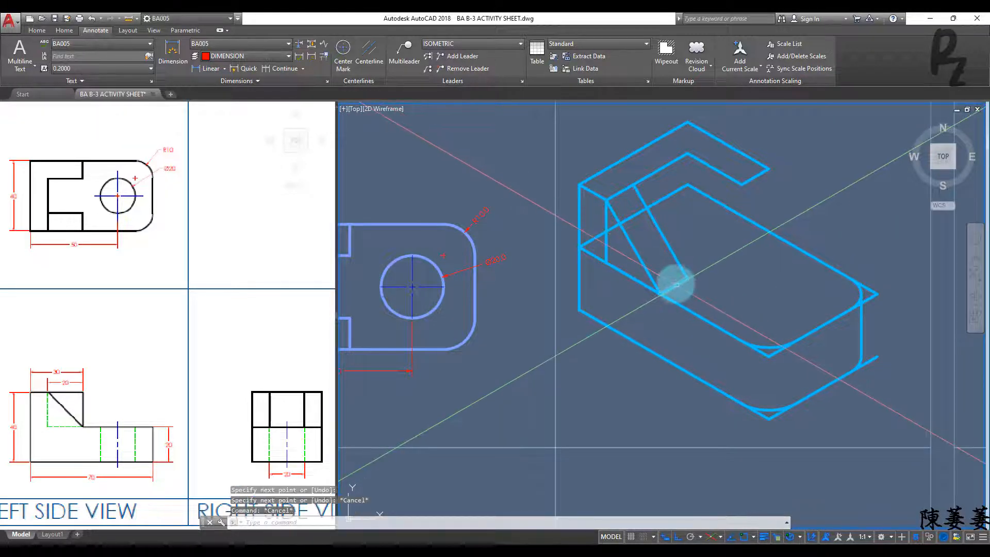
# Erase the triangle's vertical leg and trim the base's upper long edge between the rear vertical and that leg
pyautogui.moveTo(612, 244); pyautogui.dragTo(637, 312, button='middle')
pyautogui.click(618, 276)
pyautogui.write('e')
pyautogui.press('Return')
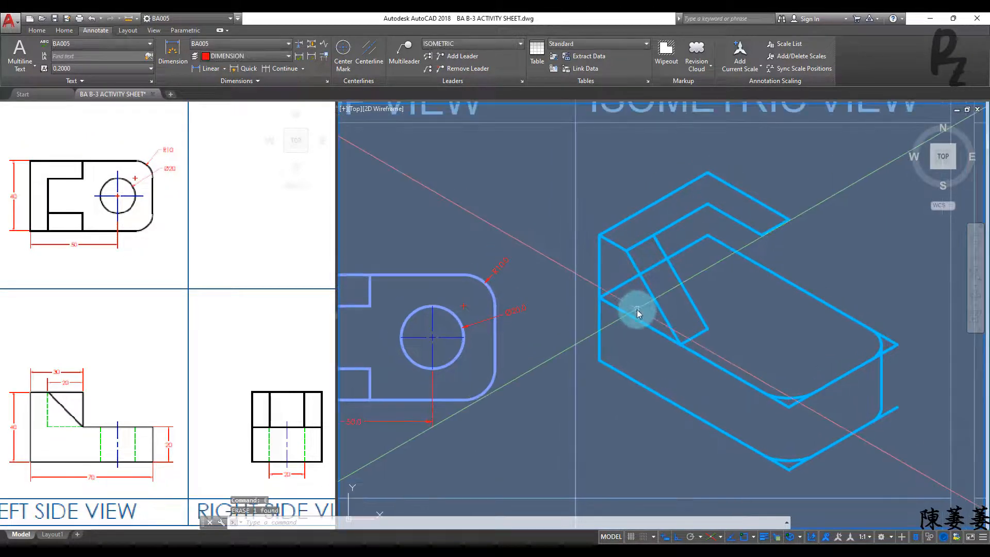
pyautogui.write('tr')
pyautogui.press('Return')
pyautogui.press('Return')
pyautogui.click(643, 325)
pyautogui.click(612, 303)
pyautogui.press('Escape')
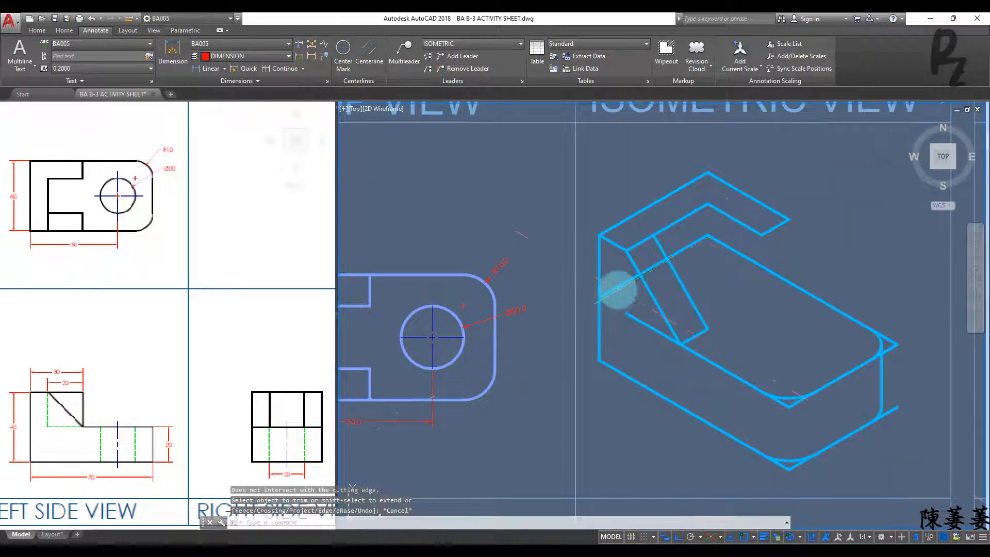
# Erase the base's upper rear short edge and the leftover long-edge segment behind the foot of the slope
pyautogui.click(616, 279)
pyautogui.write('e')
pyautogui.press('Return')
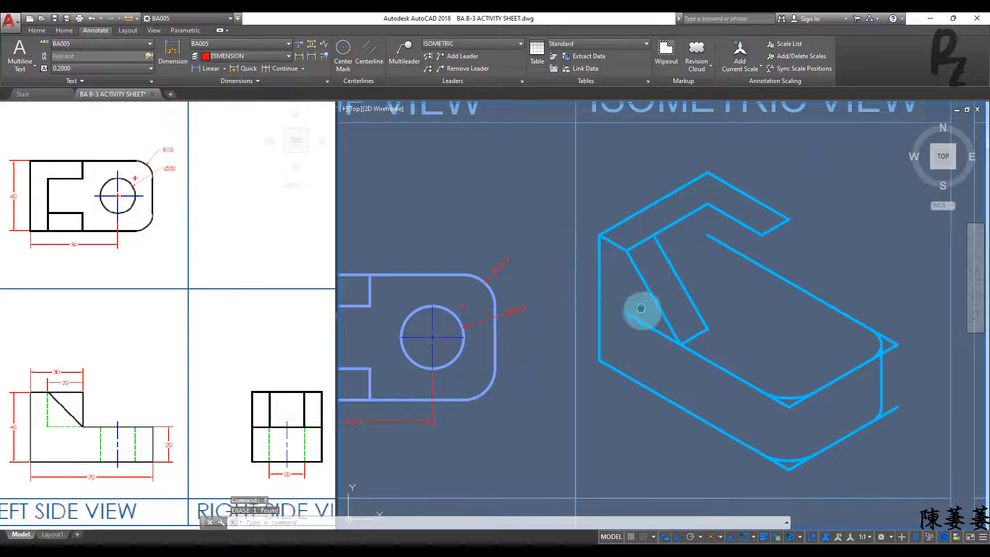
pyautogui.moveTo(641, 299); pyautogui.dragTo(644, 310, button='middle')
pyautogui.write('tr')
pyautogui.press('Return')
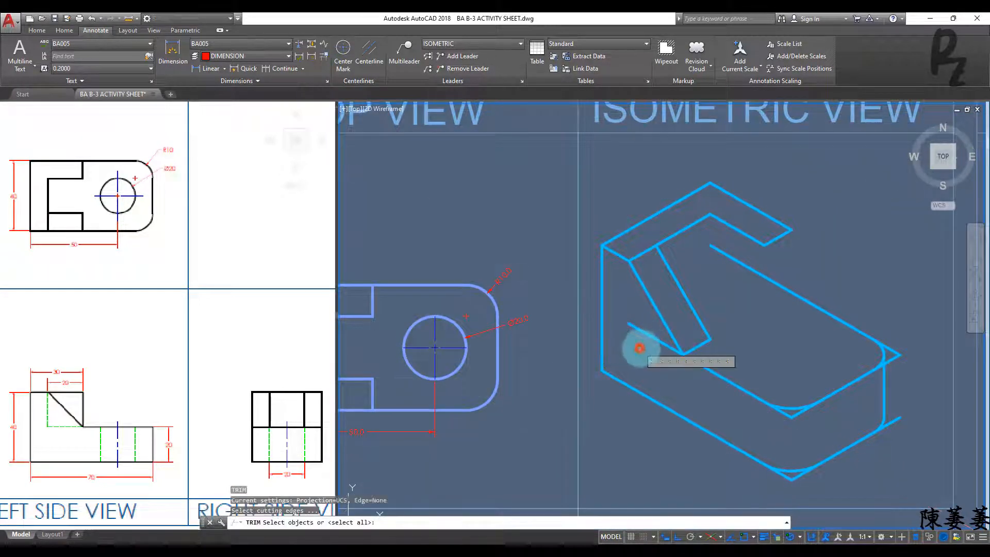
pyautogui.press('Return')
pyautogui.click(636, 329)
pyautogui.press('Escape')
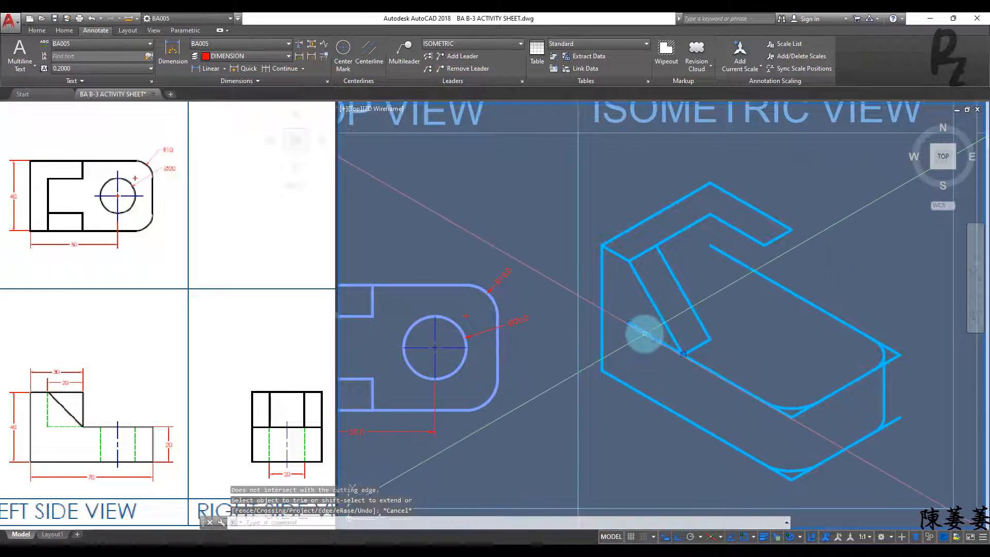
pyautogui.write('e')
pyautogui.press('Return')
# From the inner corner of the L outline's free end, draw a line 20 straight down, 10 parallel to the short edges, and up to the outer corner
pyautogui.moveTo(736, 287); pyautogui.dragTo(722, 309, button='middle')
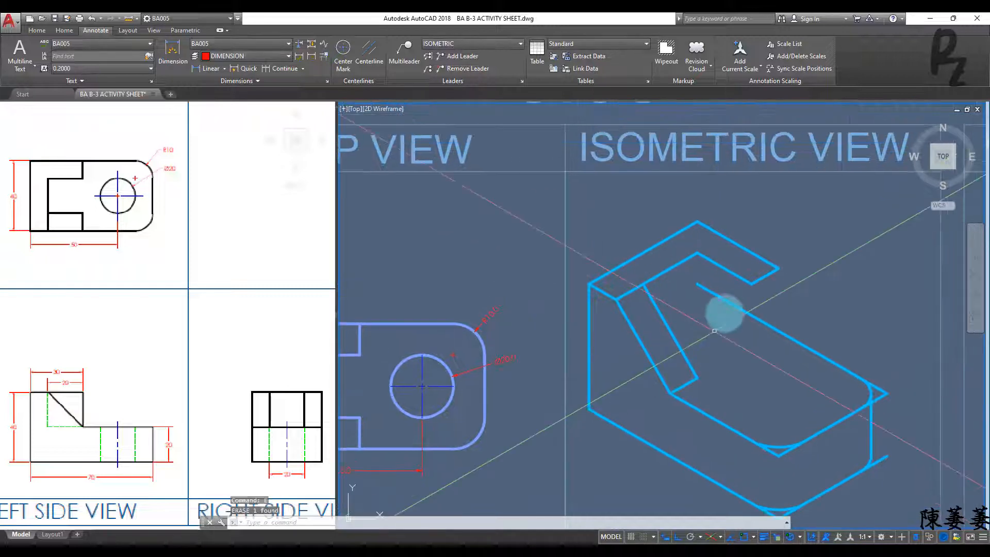
pyautogui.press('Return')
pyautogui.press('F5')
pyautogui.click(731, 310)
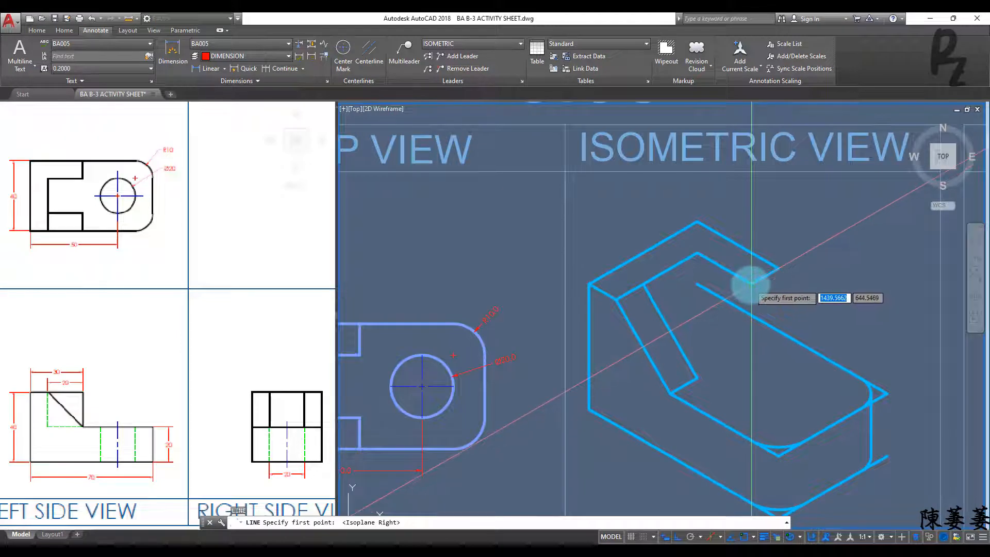
pyautogui.write('20')
pyautogui.press('Return')
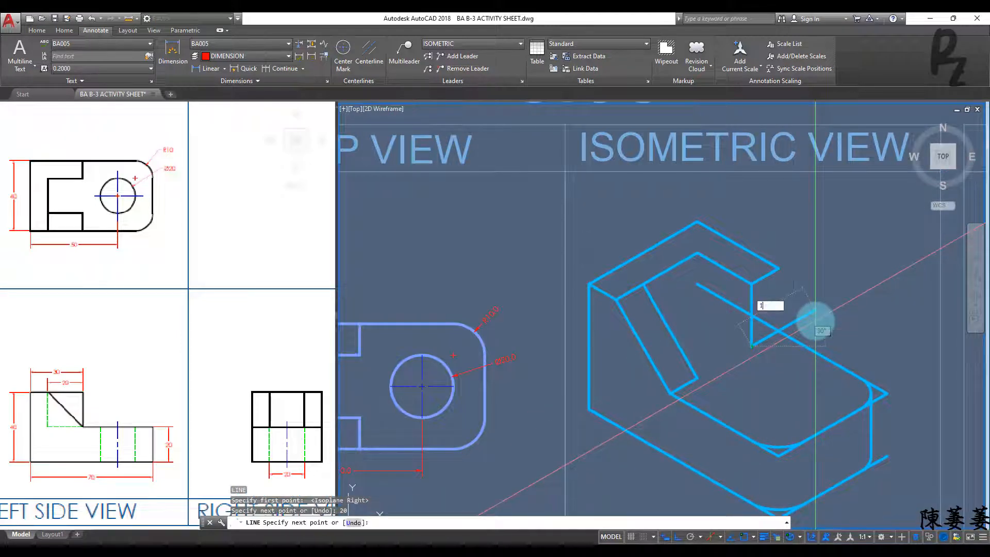
pyautogui.press('Escape')
pyautogui.press('Escape')
pyautogui.press('Escape')
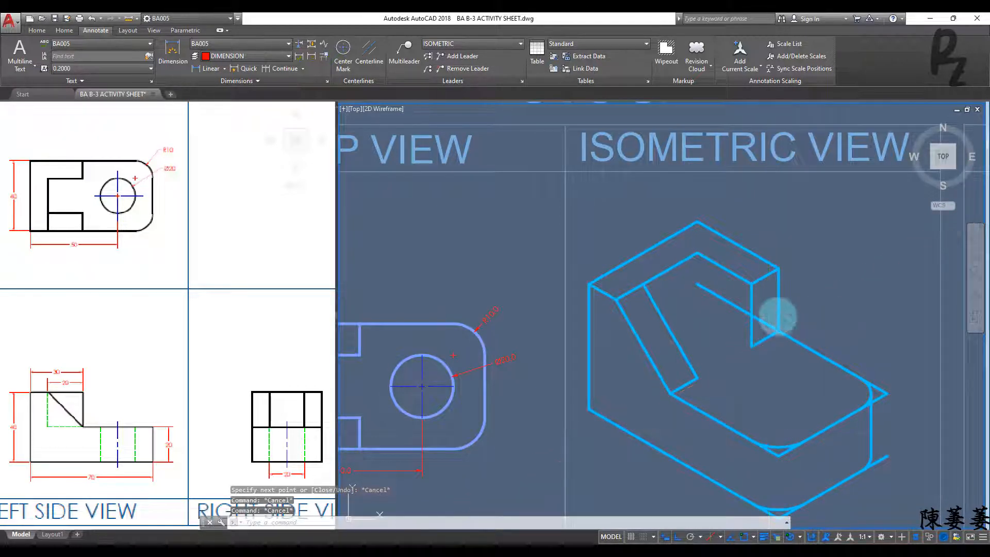
# Trim the base's far upper long edge where it runs behind the new upright end face
pyautogui.write('tr')
pyautogui.press('Return')
pyautogui.click(765, 320)
pyautogui.press('Return')
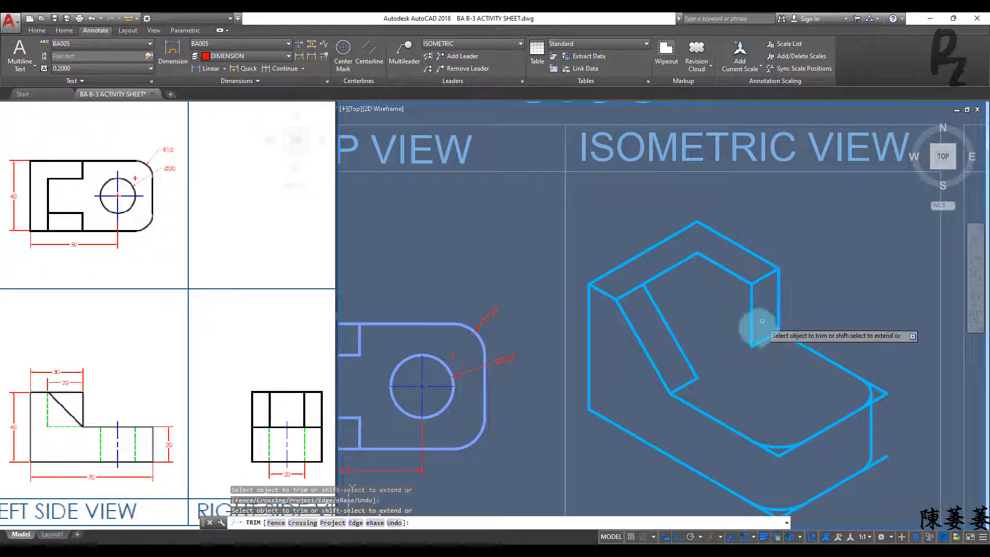
pyautogui.press('Escape')
pyautogui.press('Escape')
pyautogui.press('Escape')
# Copy the end face's inner 20 vertical line from its top end to the L outline's inside corner
pyautogui.click(750, 307)
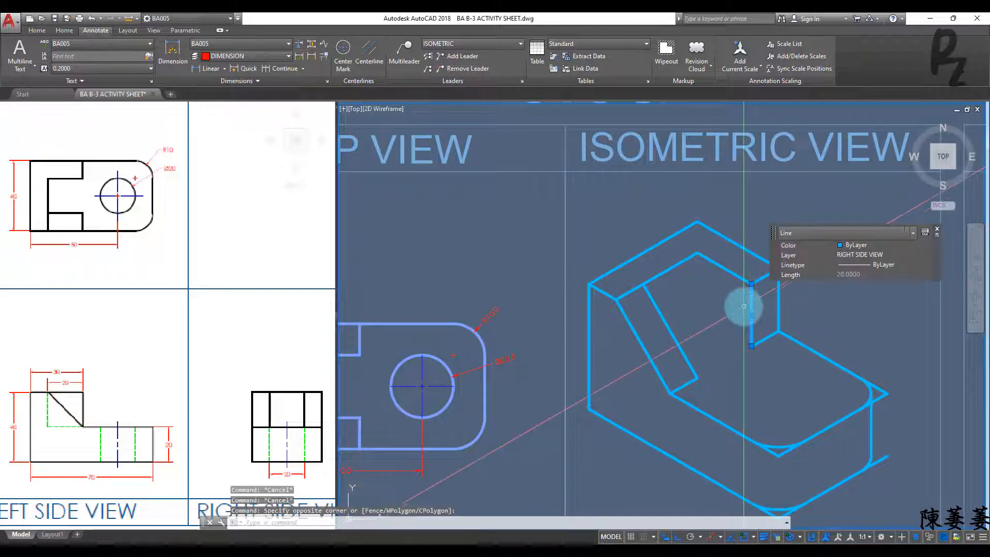
pyautogui.write('co')
pyautogui.press('Return')
pyautogui.click(751, 283)
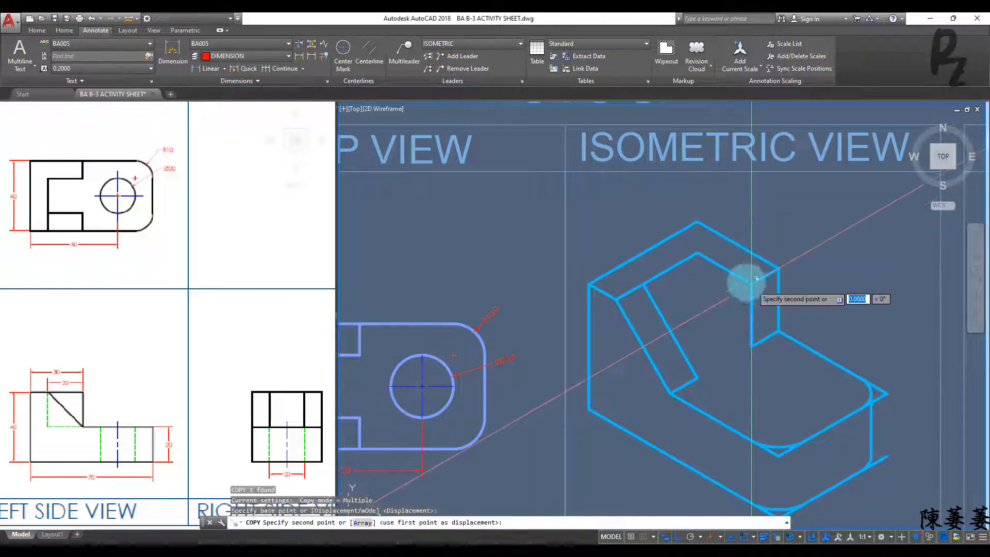
pyautogui.click(706, 251)
pyautogui.press('Escape')
pyautogui.press('Escape')
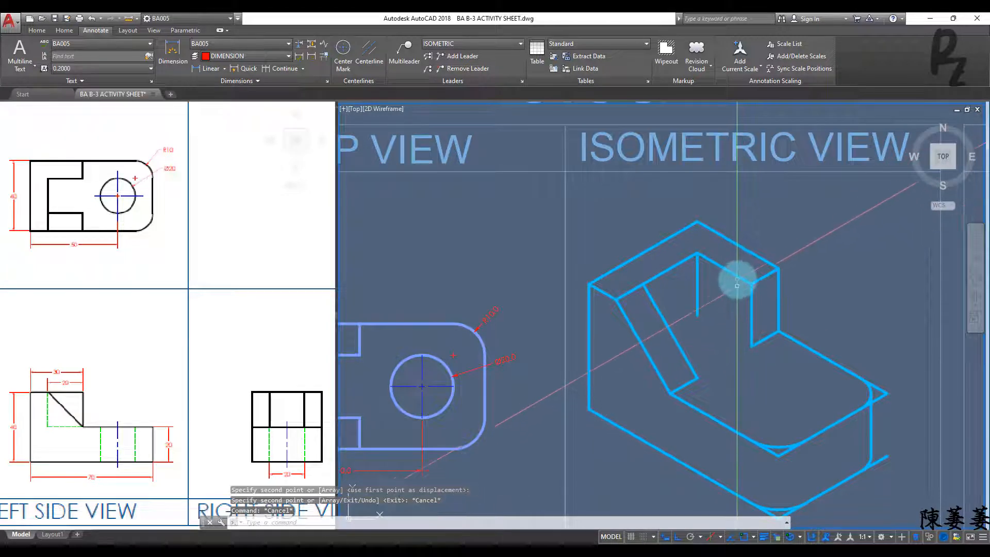
# Copy the L outline's inner long-direction edge from the end face's inner top corner down to that face's lower inner corner
pyautogui.click(727, 264)
pyautogui.write('co')
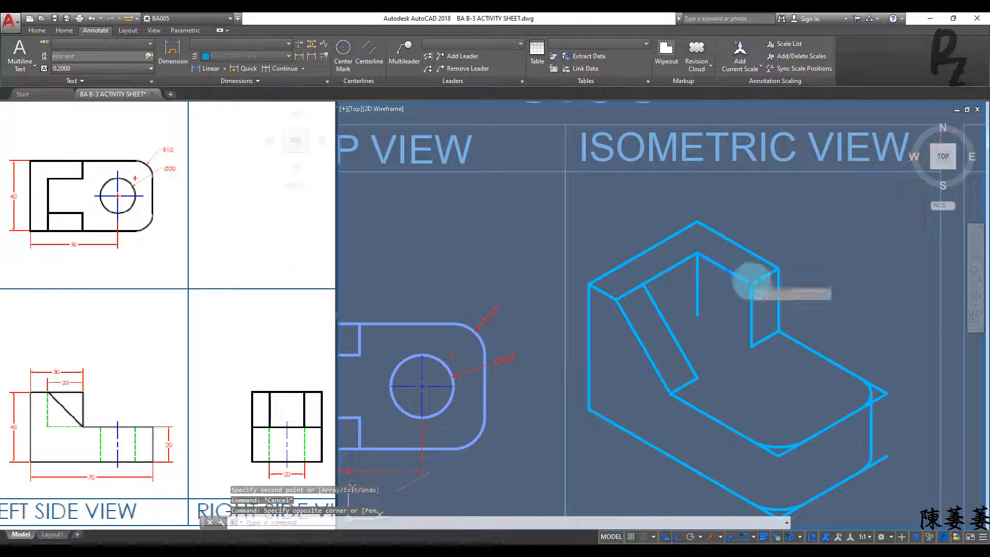
pyautogui.press('Return')
pyautogui.click(751, 283)
pyautogui.click(756, 341)
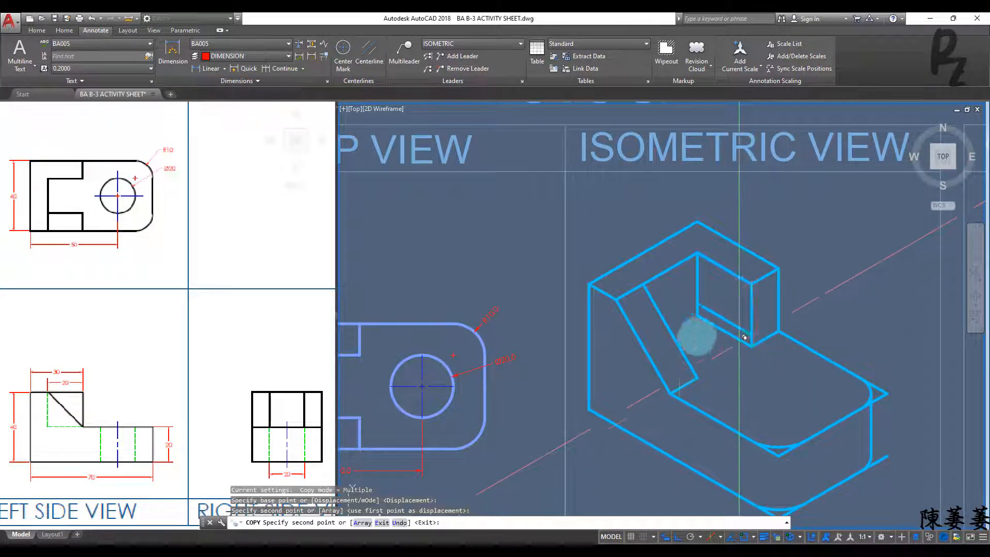
pyautogui.press('Escape')
# Draw a line from the foot of the L's inside-corner vertical, parallel to the short edges, until it overlaps the slope
pyautogui.write('l')
pyautogui.press('Return')
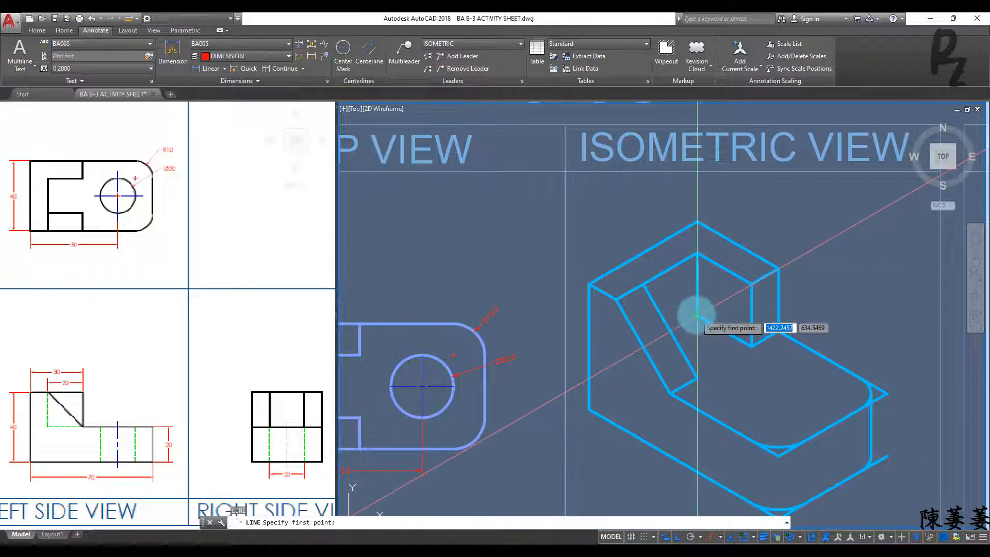
pyautogui.click(690, 319)
pyautogui.click(662, 336)
pyautogui.press('Return')
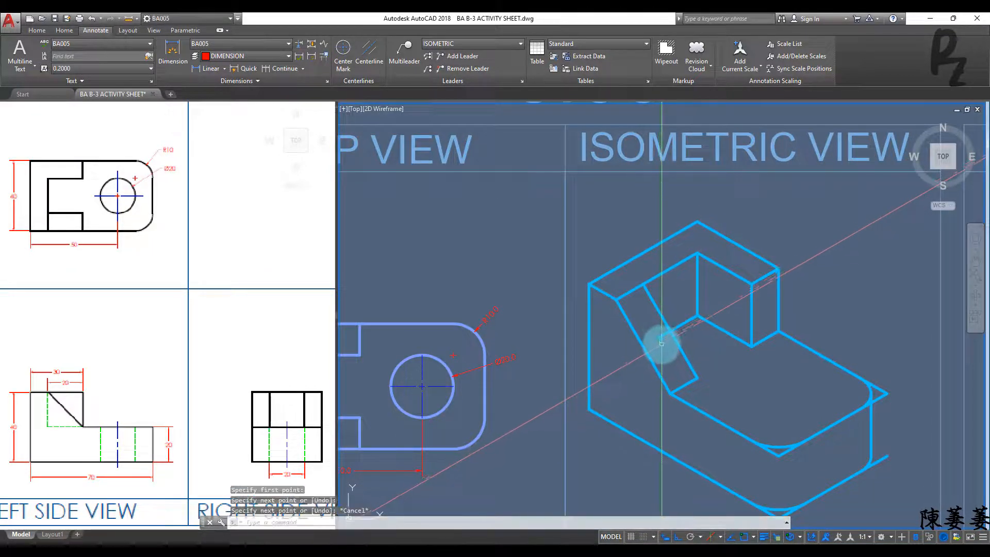
# Trim the end of the new recess edge where it overlaps the sloped face
pyautogui.write('tr')
pyautogui.press('Return')
pyautogui.click(661, 335)
pyautogui.press('Return')
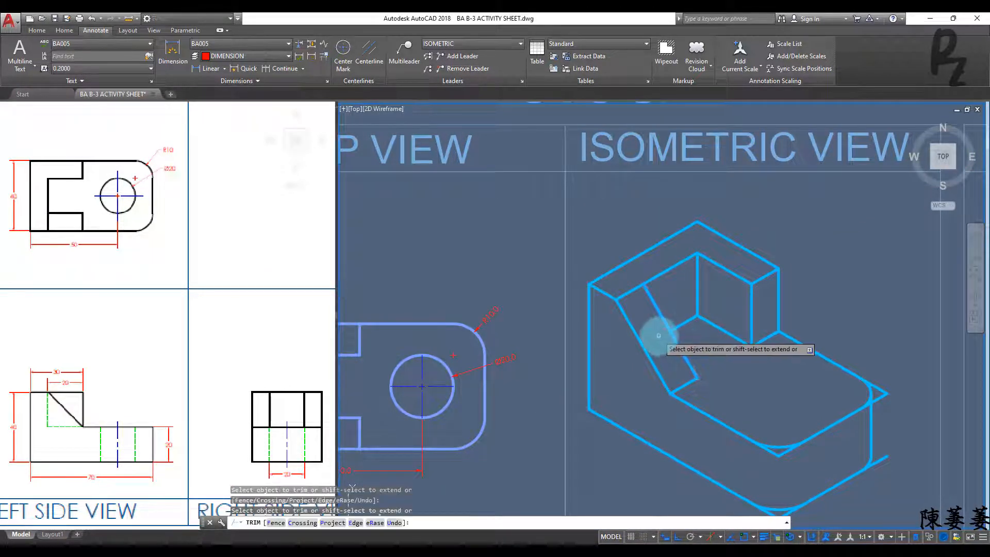
pyautogui.press('Escape')
pyautogui.press('Escape')
pyautogui.press('Escape')
# In the top isoplane, draw a 20 guide line from the midpoint of the base's upper front short edge, parallel to the long edges
pyautogui.moveTo(774, 386); pyautogui.dragTo(748, 353, button='middle')
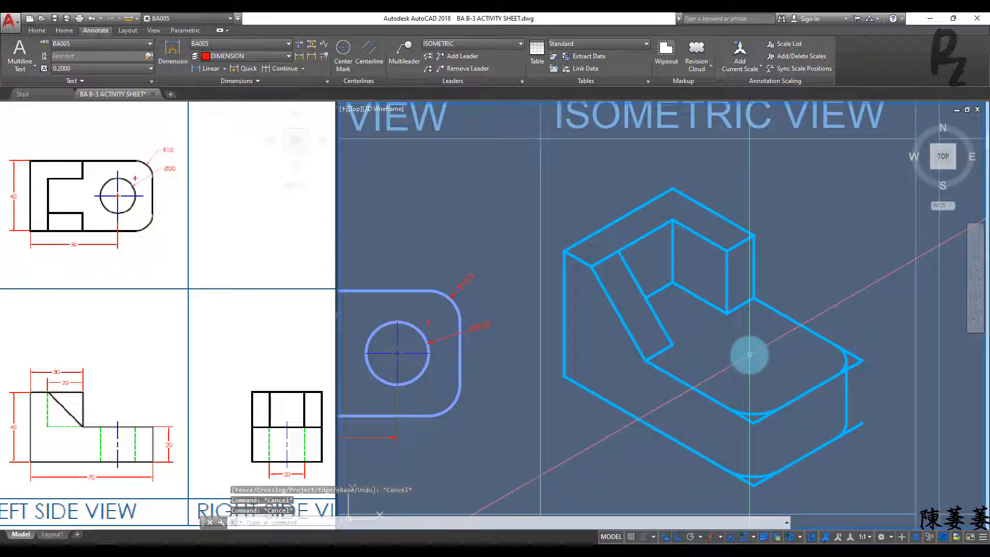
pyautogui.press('F5')
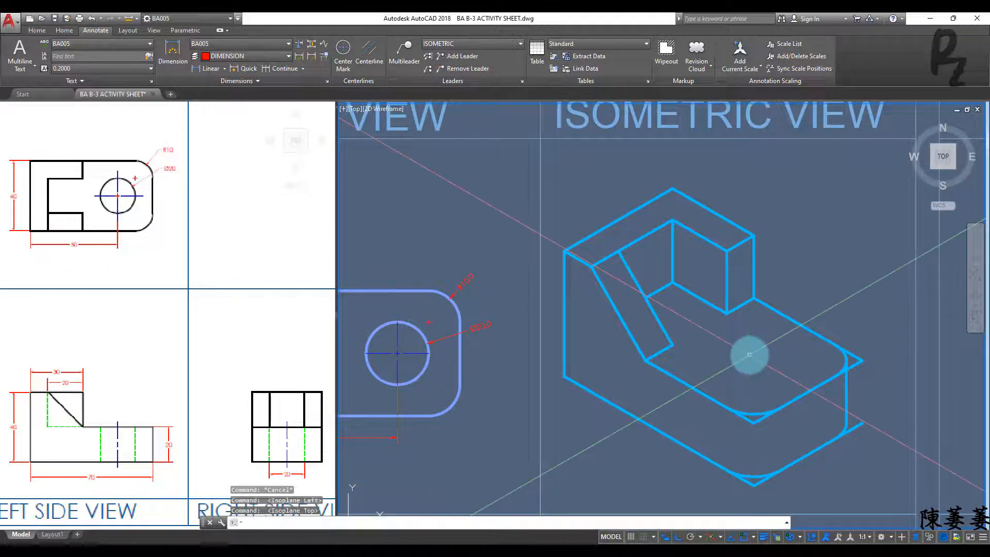
pyautogui.write('l')
pyautogui.press('Return')
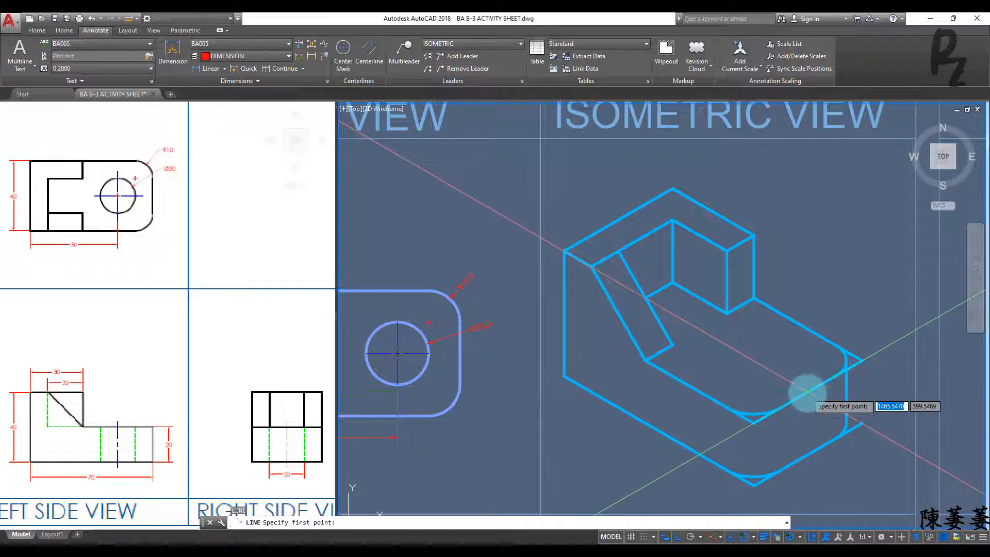
pyautogui.click(805, 392)
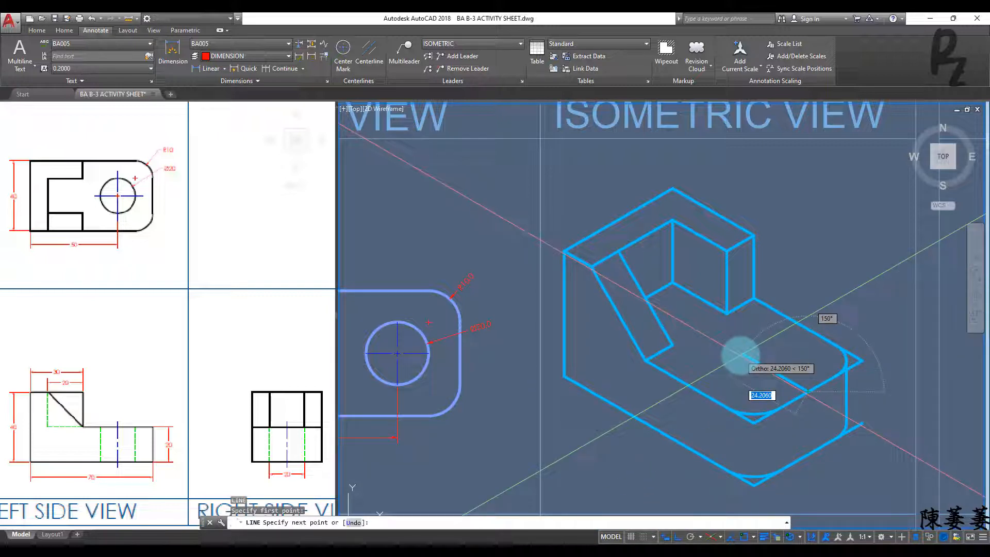
pyautogui.write('2')
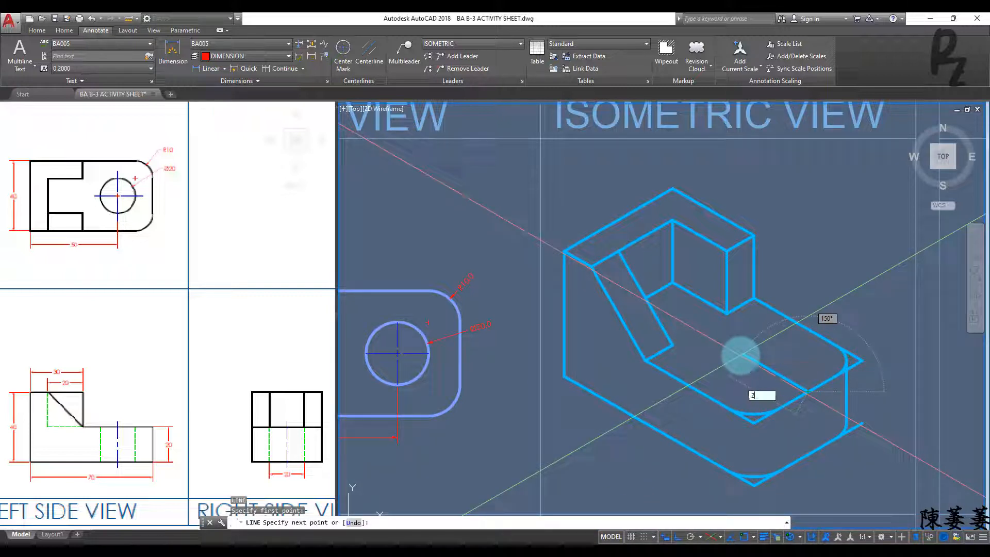
pyautogui.write('0')
pyautogui.press('Return')
pyautogui.press('Escape')
pyautogui.press('Escape')
pyautogui.press('Escape')
# Draw a 20 diameter isocircle for the hole, centred on the guide line's inner end
pyautogui.write('EL')
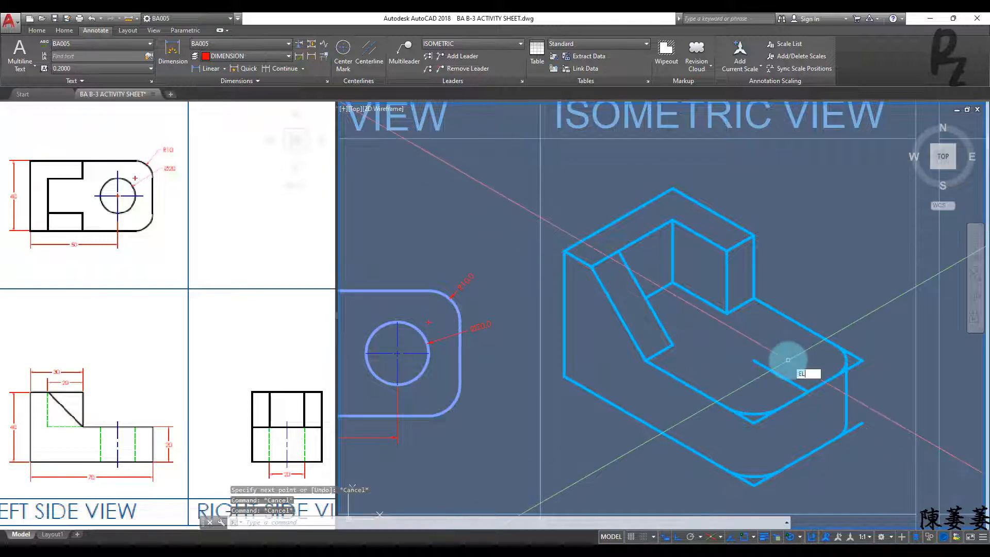
pyautogui.press('Return')
pyautogui.write('I')
pyautogui.press('Return')
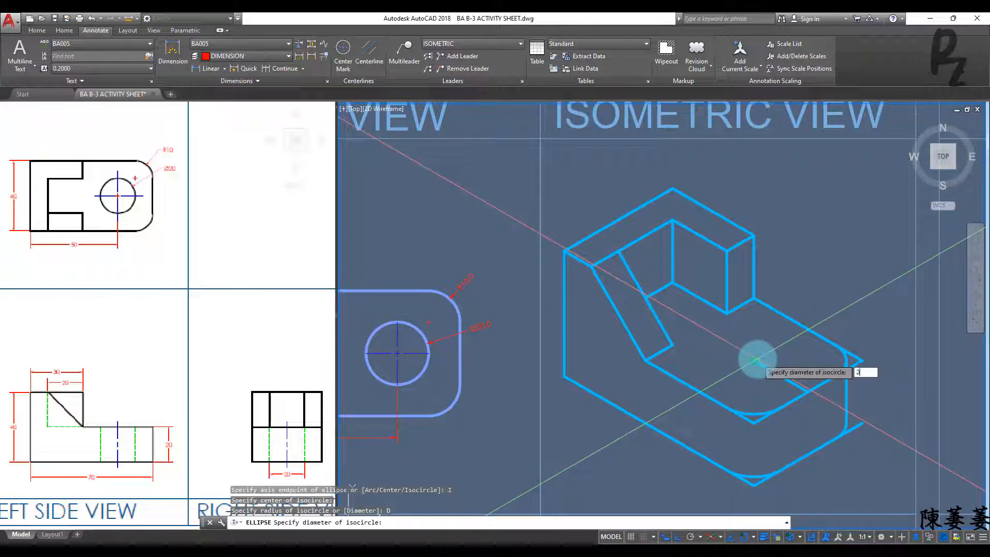
pyautogui.write('0')
pyautogui.press('Return')
pyautogui.moveTo(762, 361); pyautogui.dragTo(755, 328, button='middle')
pyautogui.press('Escape')
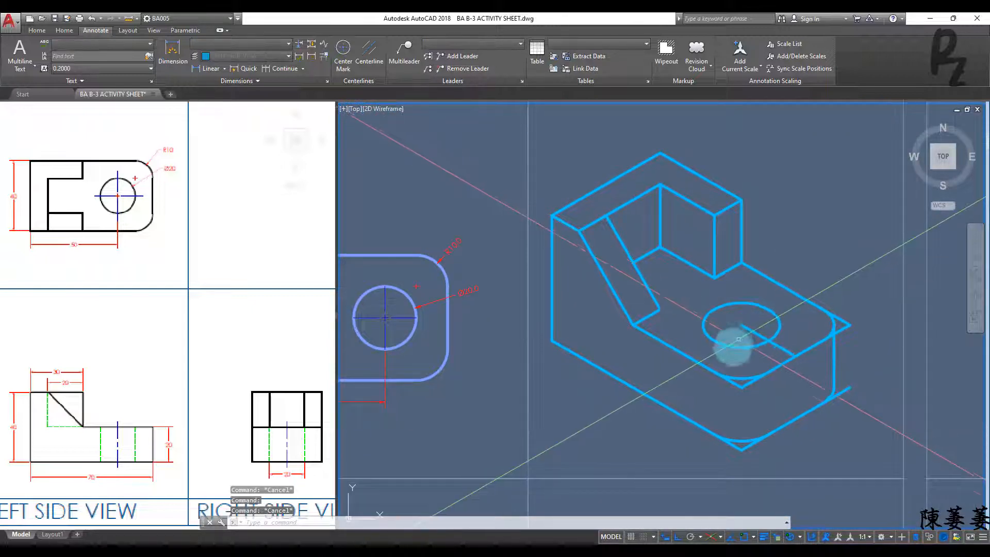
# Try copying the hole's isocircle from the base's upper front corner to the corner directly below, and erase the copy
pyautogui.click(734, 352)
pyautogui.click(731, 338)
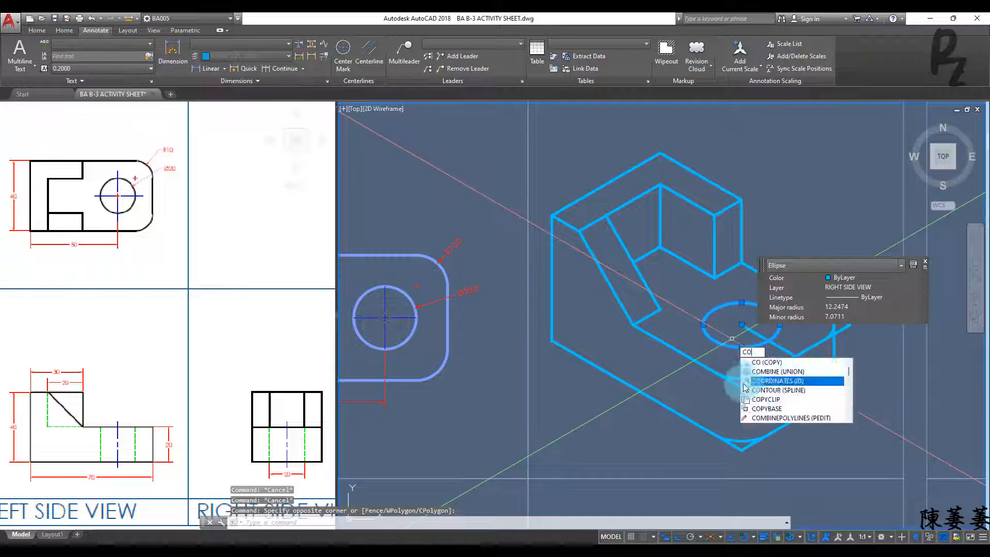
pyautogui.press('Return')
pyautogui.click(741, 386)
pyautogui.click(741, 448)
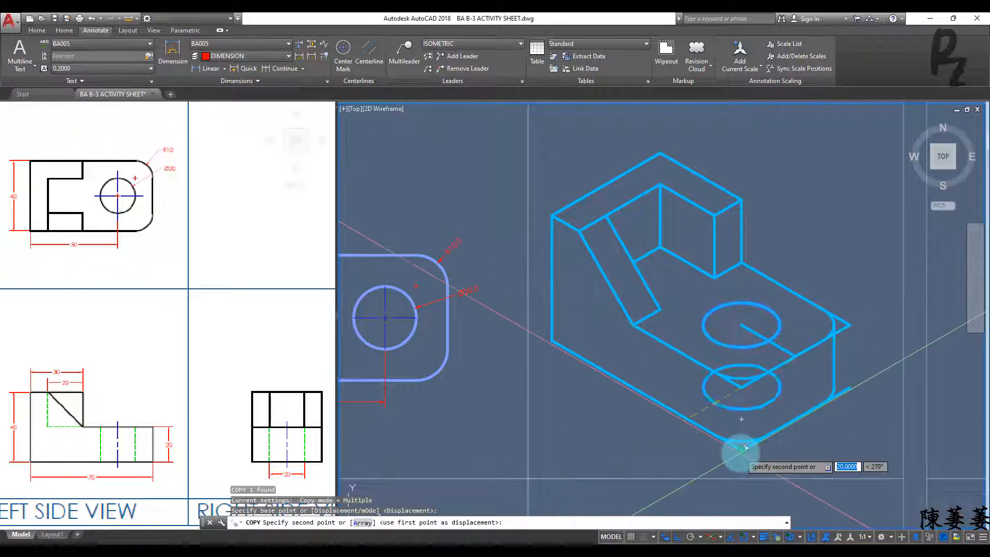
pyautogui.press('Escape')
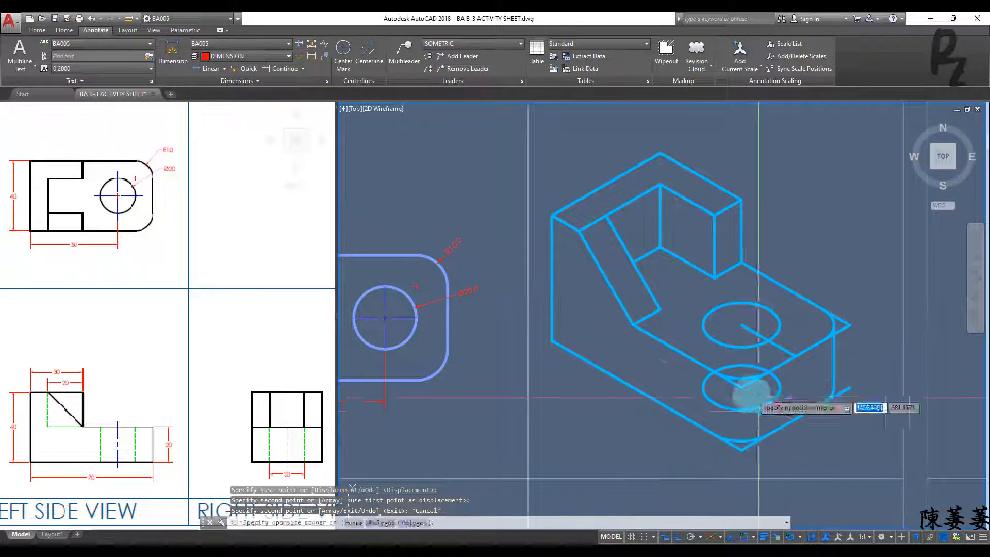
pyautogui.click(758, 407)
pyautogui.write('e')
pyautogui.press('Return')
# Trim the sharp corner ends projecting beyond the rounded corners on the base's upper and lower outlines
pyautogui.moveTo(743, 400); pyautogui.dragTo(746, 408, button='middle')
pyautogui.write('tr')
pyautogui.press('Return')
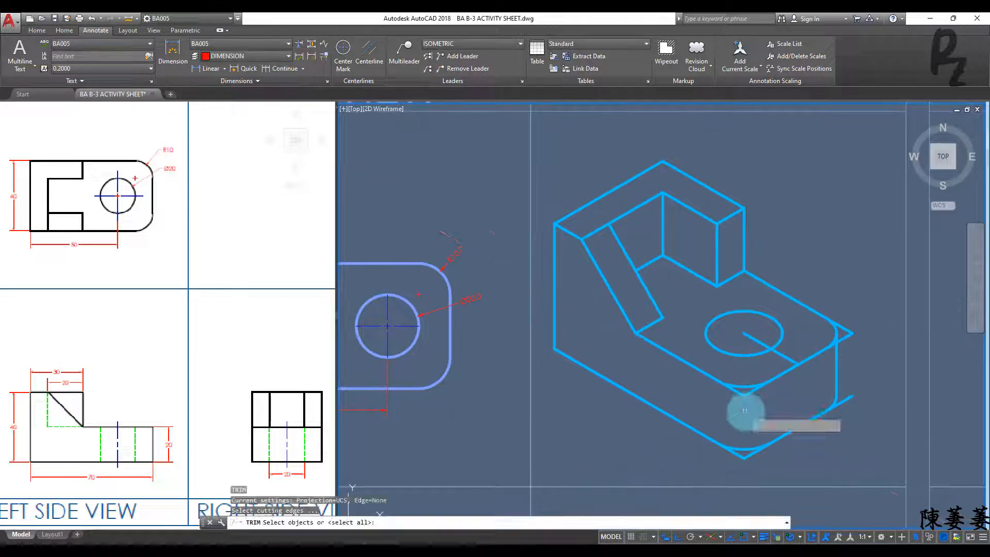
pyautogui.rightClick(746, 412)
pyautogui.click(857, 334)
pyautogui.click(861, 416)
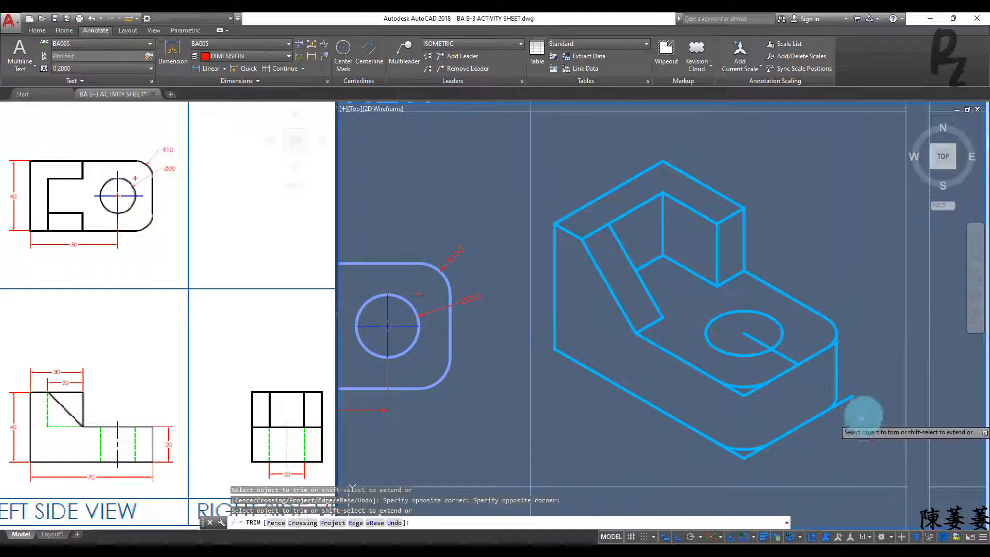
pyautogui.click(840, 404)
pyautogui.click(737, 456)
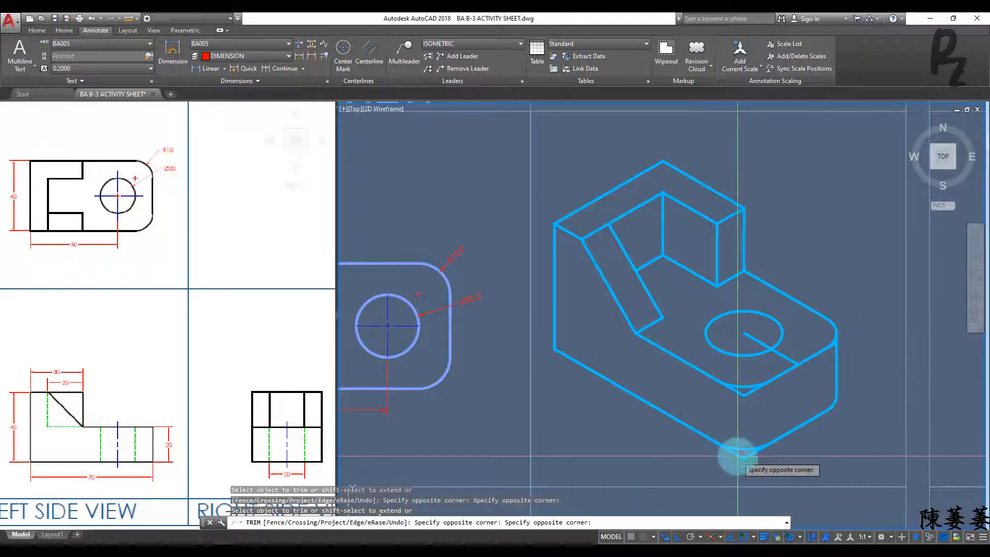
pyautogui.click(753, 405)
pyautogui.click(739, 394)
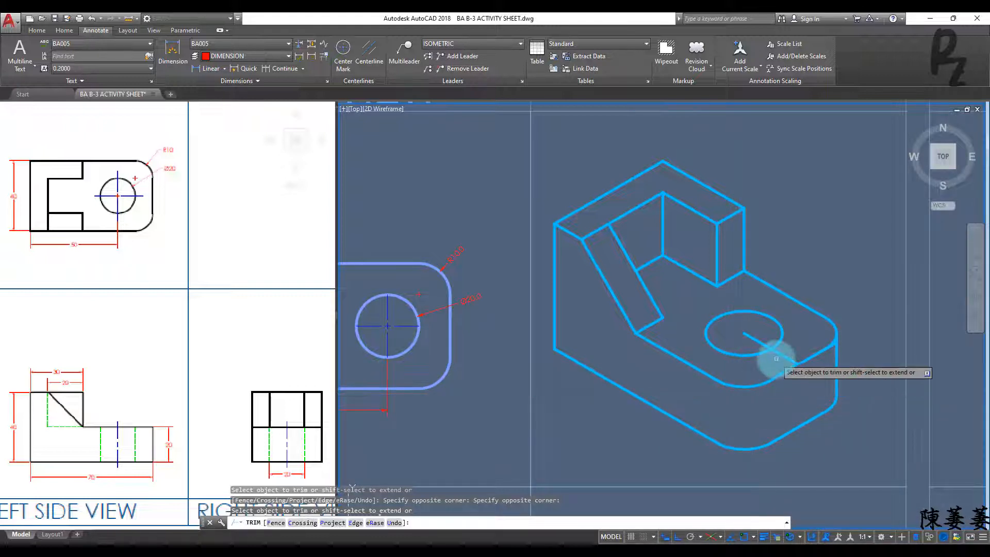
pyautogui.press('Escape')
pyautogui.press('Escape')
pyautogui.click(795, 347)
pyautogui.click(776, 356)
pyautogui.write('tr')
pyautogui.press('Return')
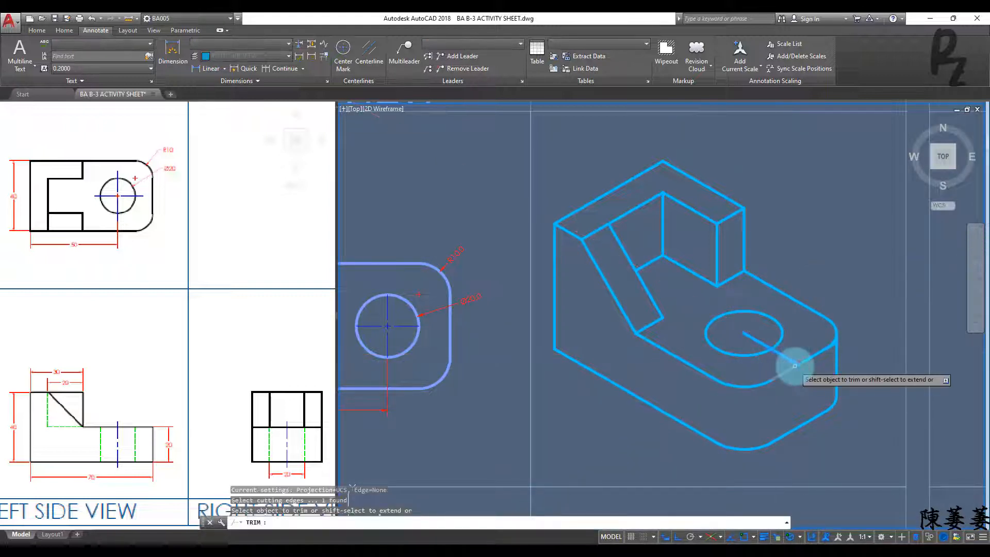
pyautogui.press('Escape')
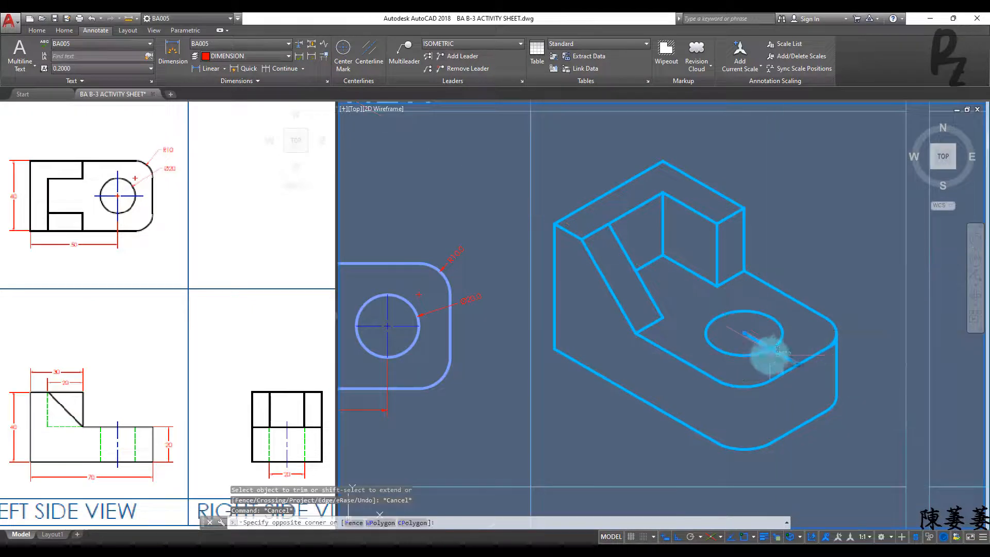
# Erase the 20 guide line running from the hole's centre to the base's front short edge
pyautogui.click(778, 352)
pyautogui.write('e')
pyautogui.press('Return')
pyautogui.scroll(-2, 758, 348)
pyautogui.scroll(-2, 745, 368)
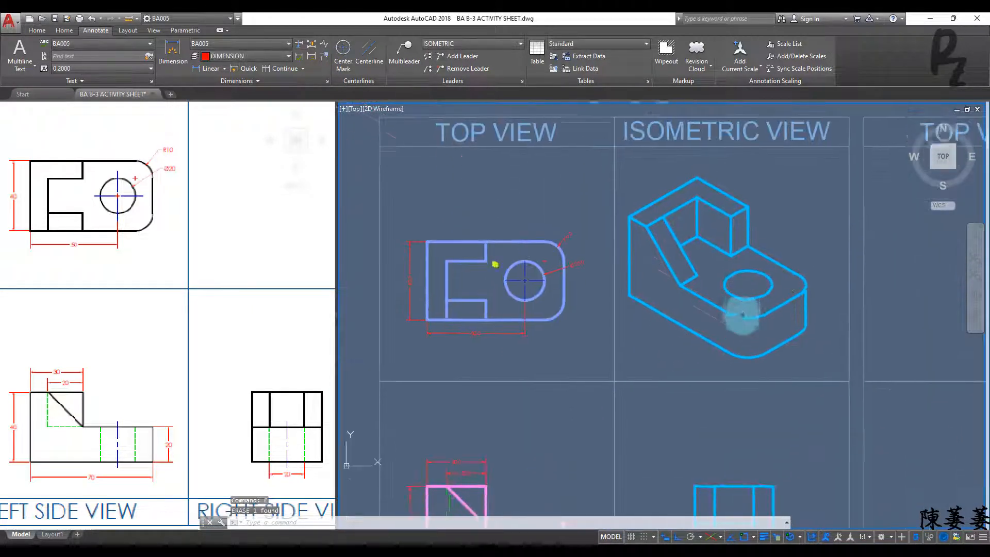
pyautogui.scroll(-2, 721, 371)
pyautogui.scroll(4, 696, 343)
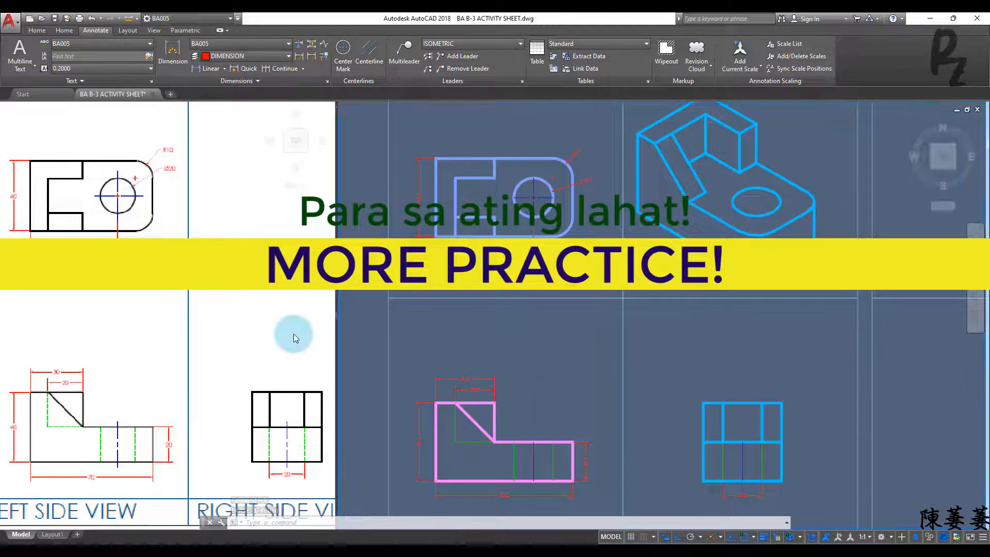
pyautogui.scroll(-3, 287, 336)
pyautogui.moveTo(287, 336)
pyautogui.mouseDown(button='middle')
pyautogui.moveTo(241, 363)
pyautogui.moveTo(207, 363)
pyautogui.mouseUp(button='middle')
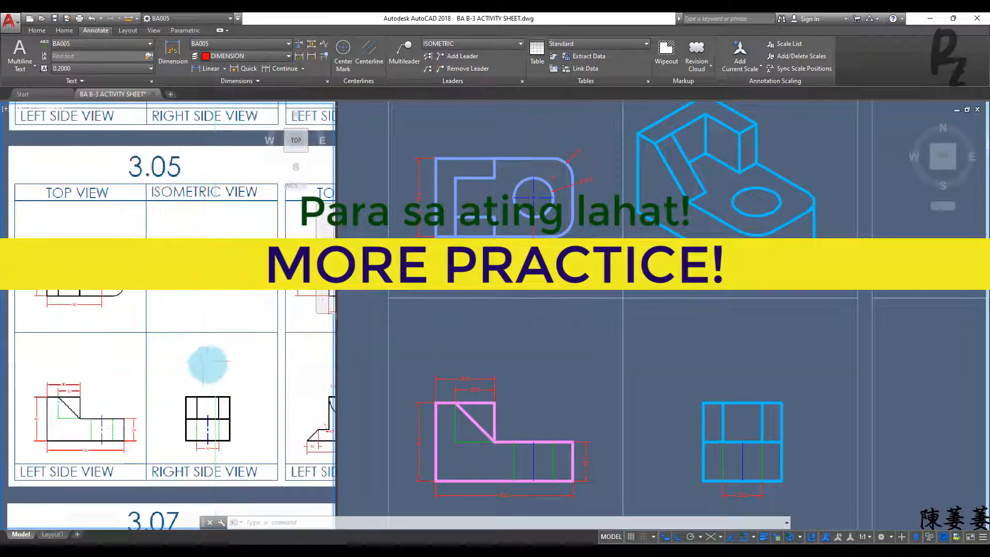